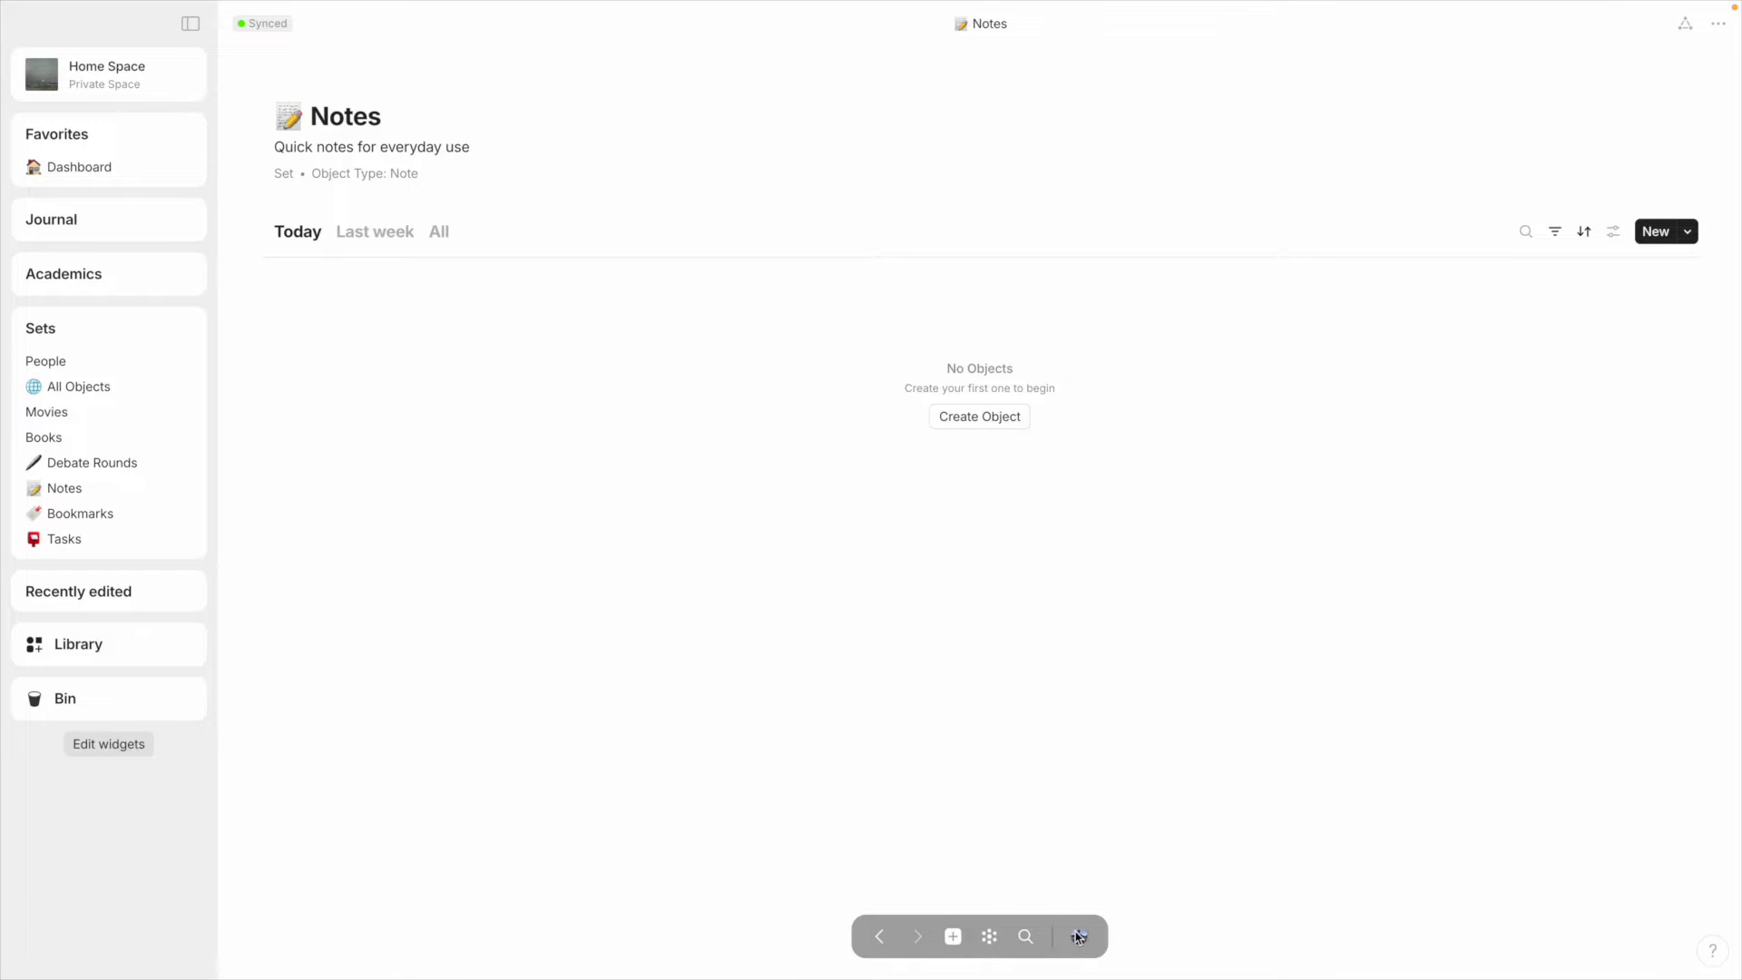
Create a private space named New Space using the Empty start option
click(1078, 937)
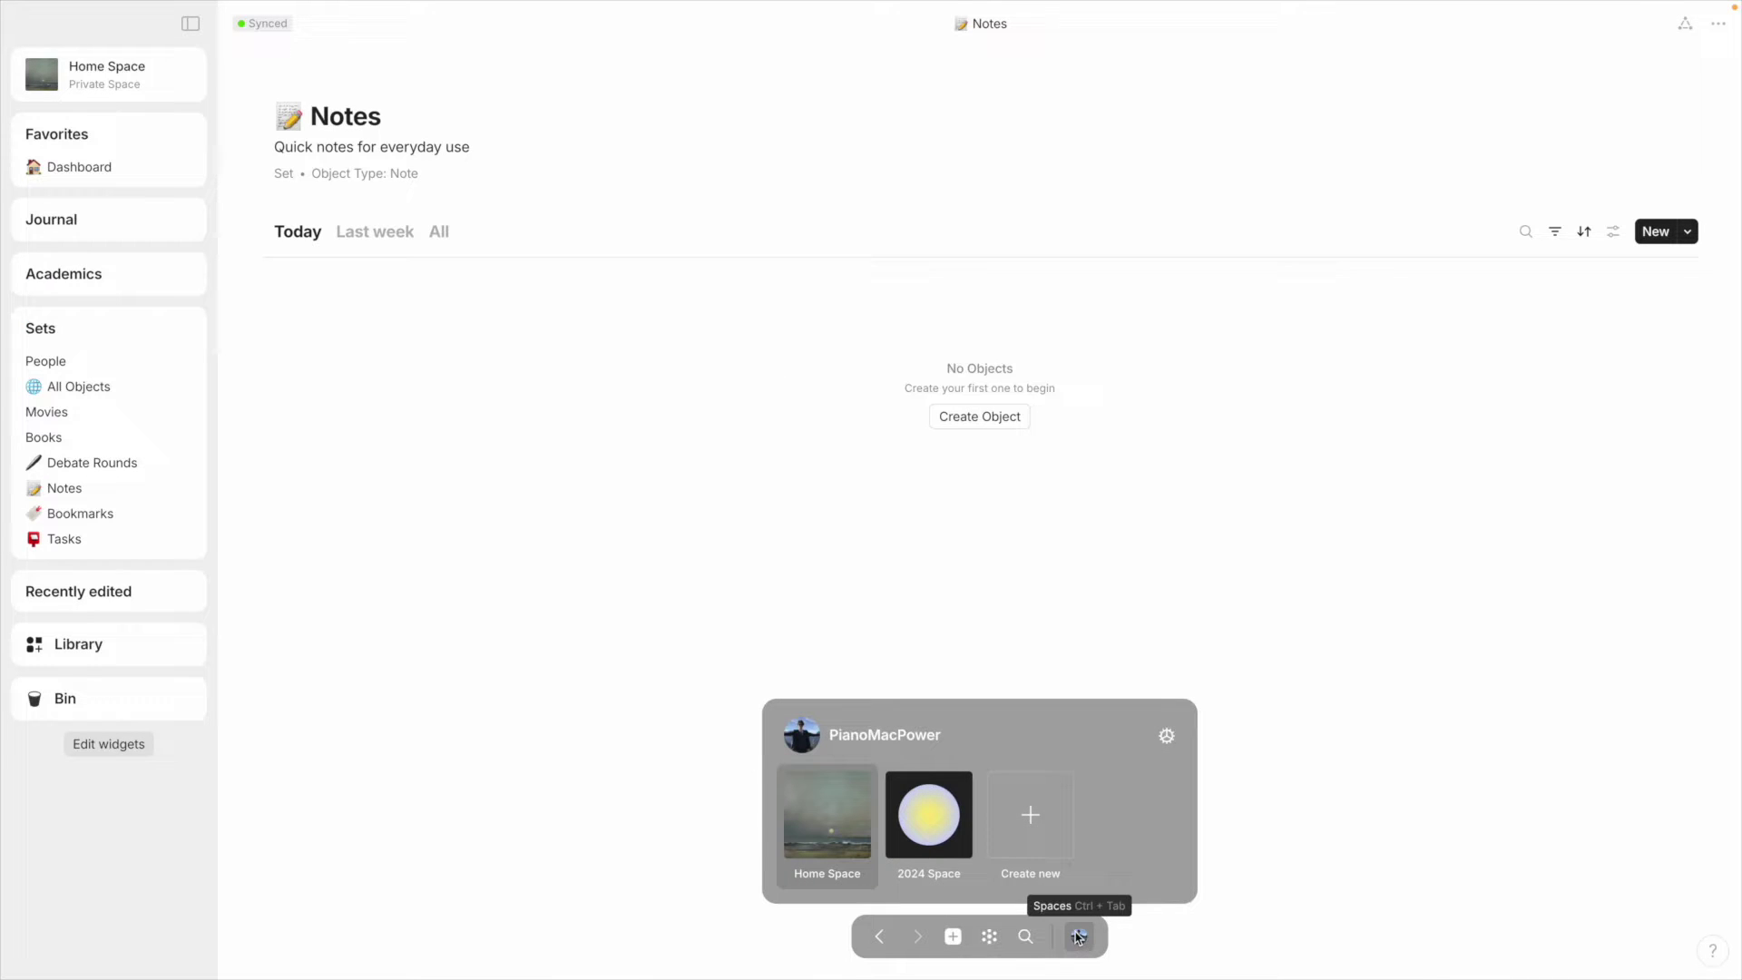
click(1036, 833)
text(New Space)
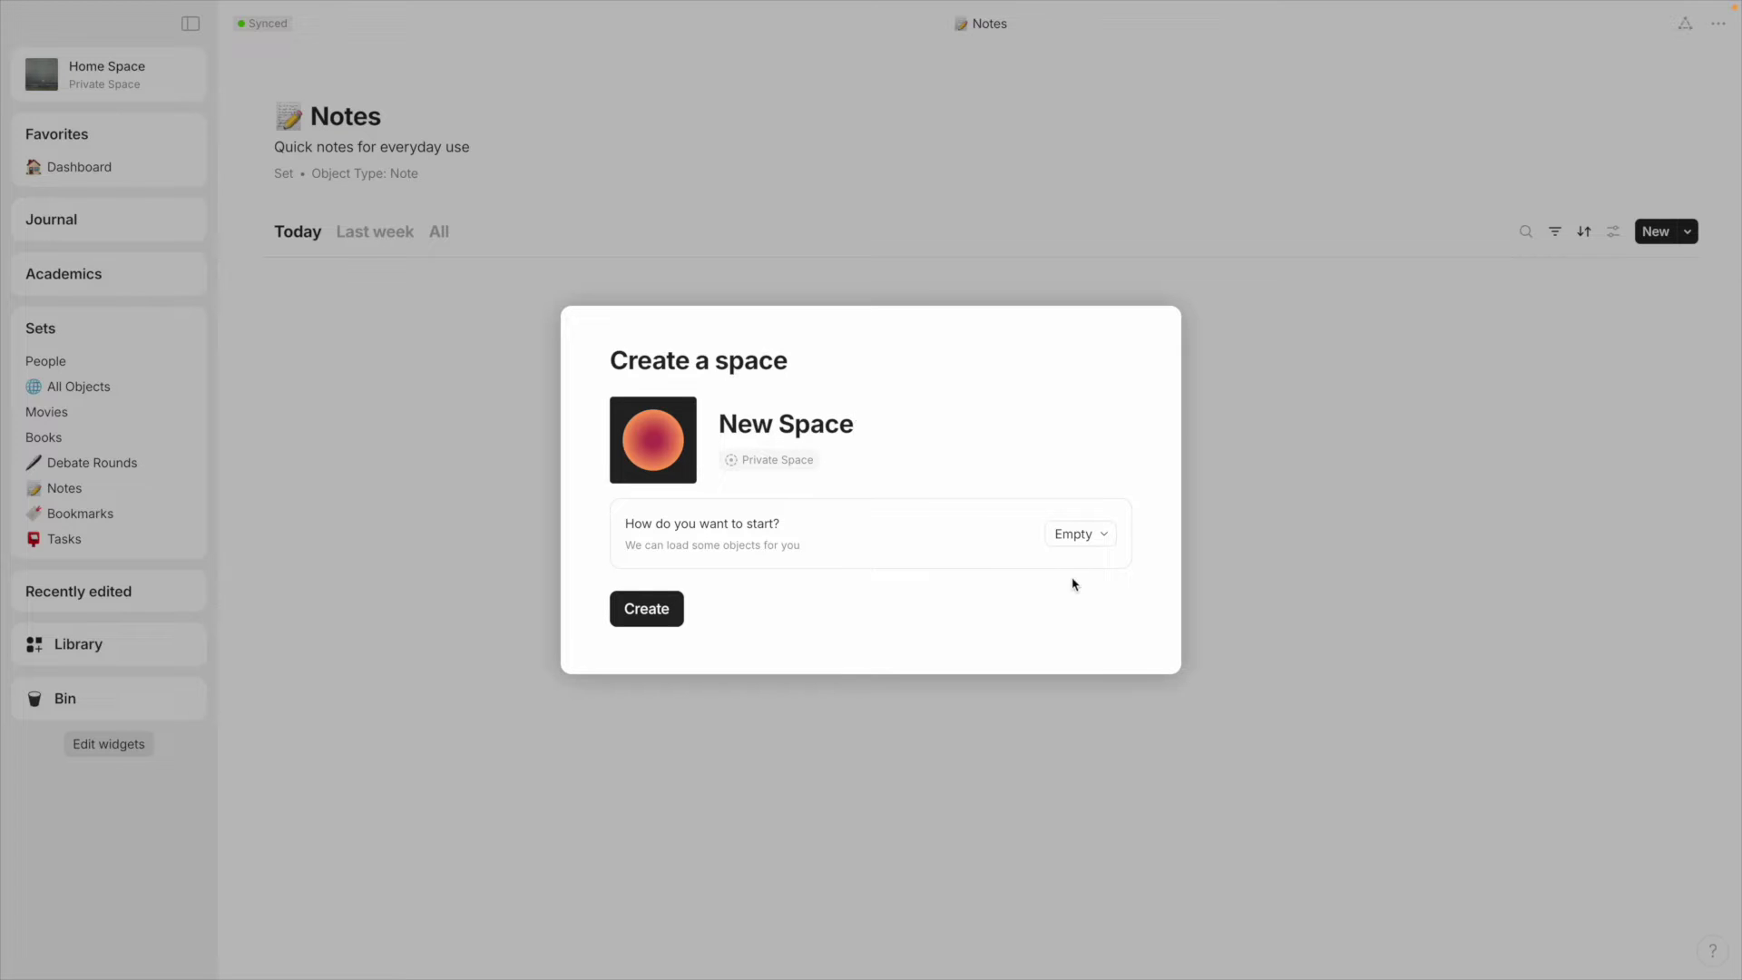
click(661, 609)
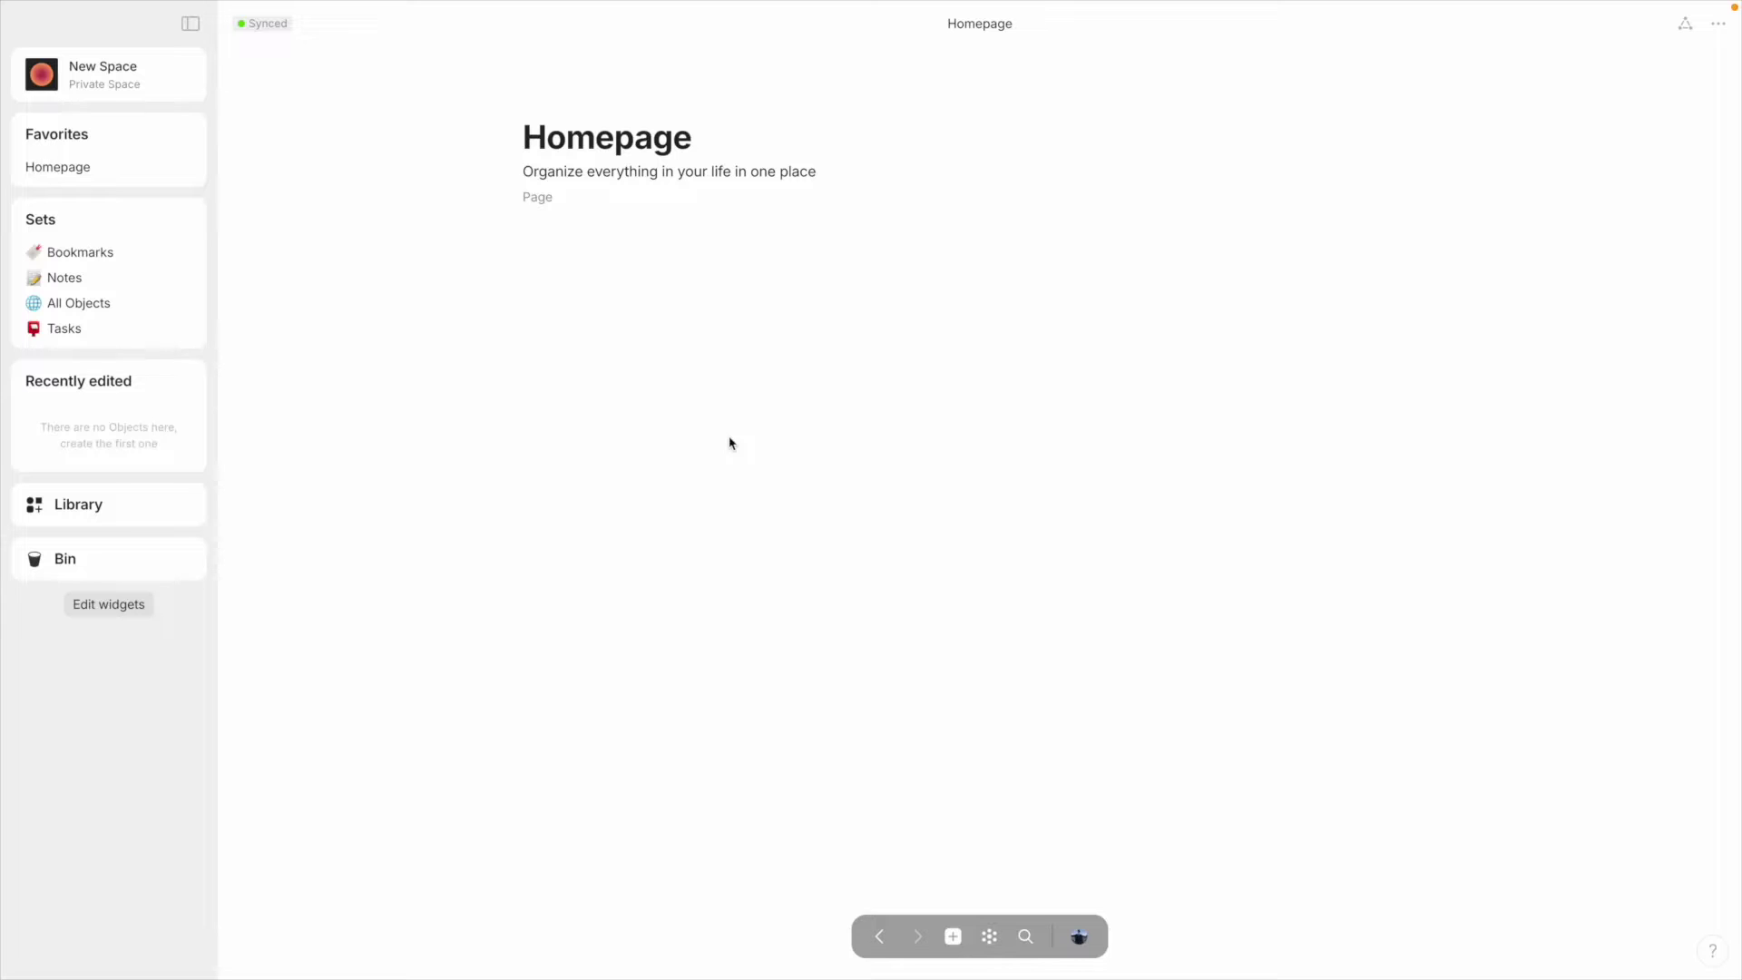
Create a new blank page titled School Notes
click(954, 947)
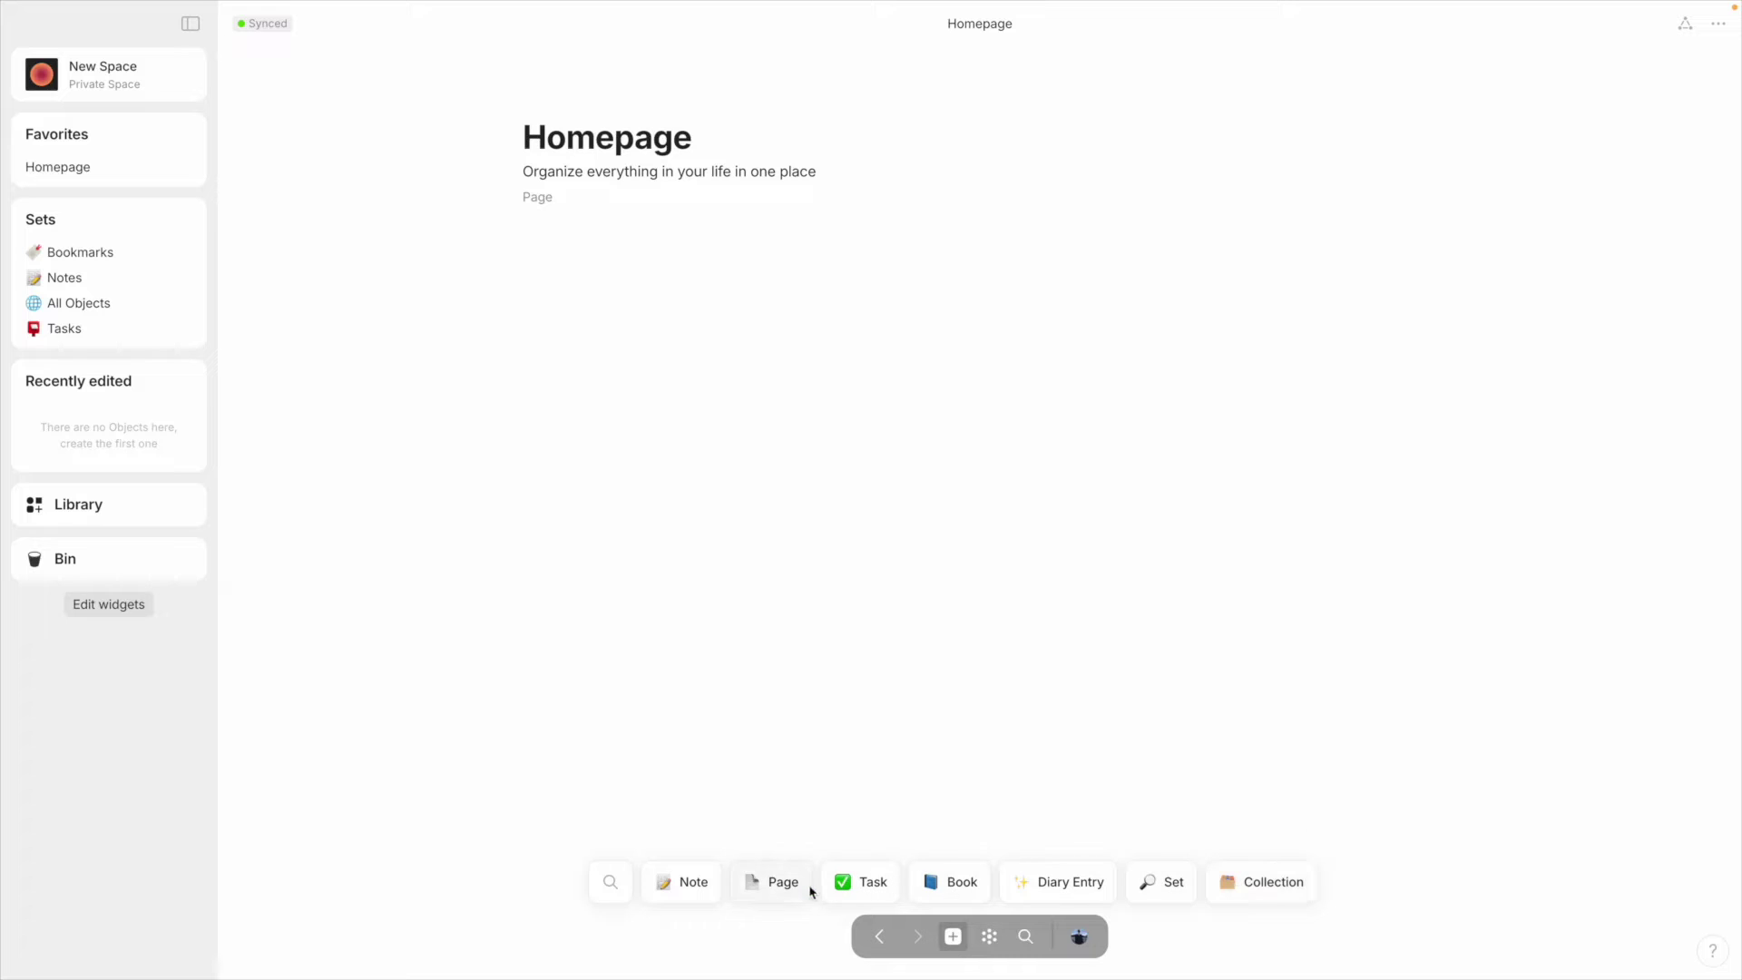
click(780, 882)
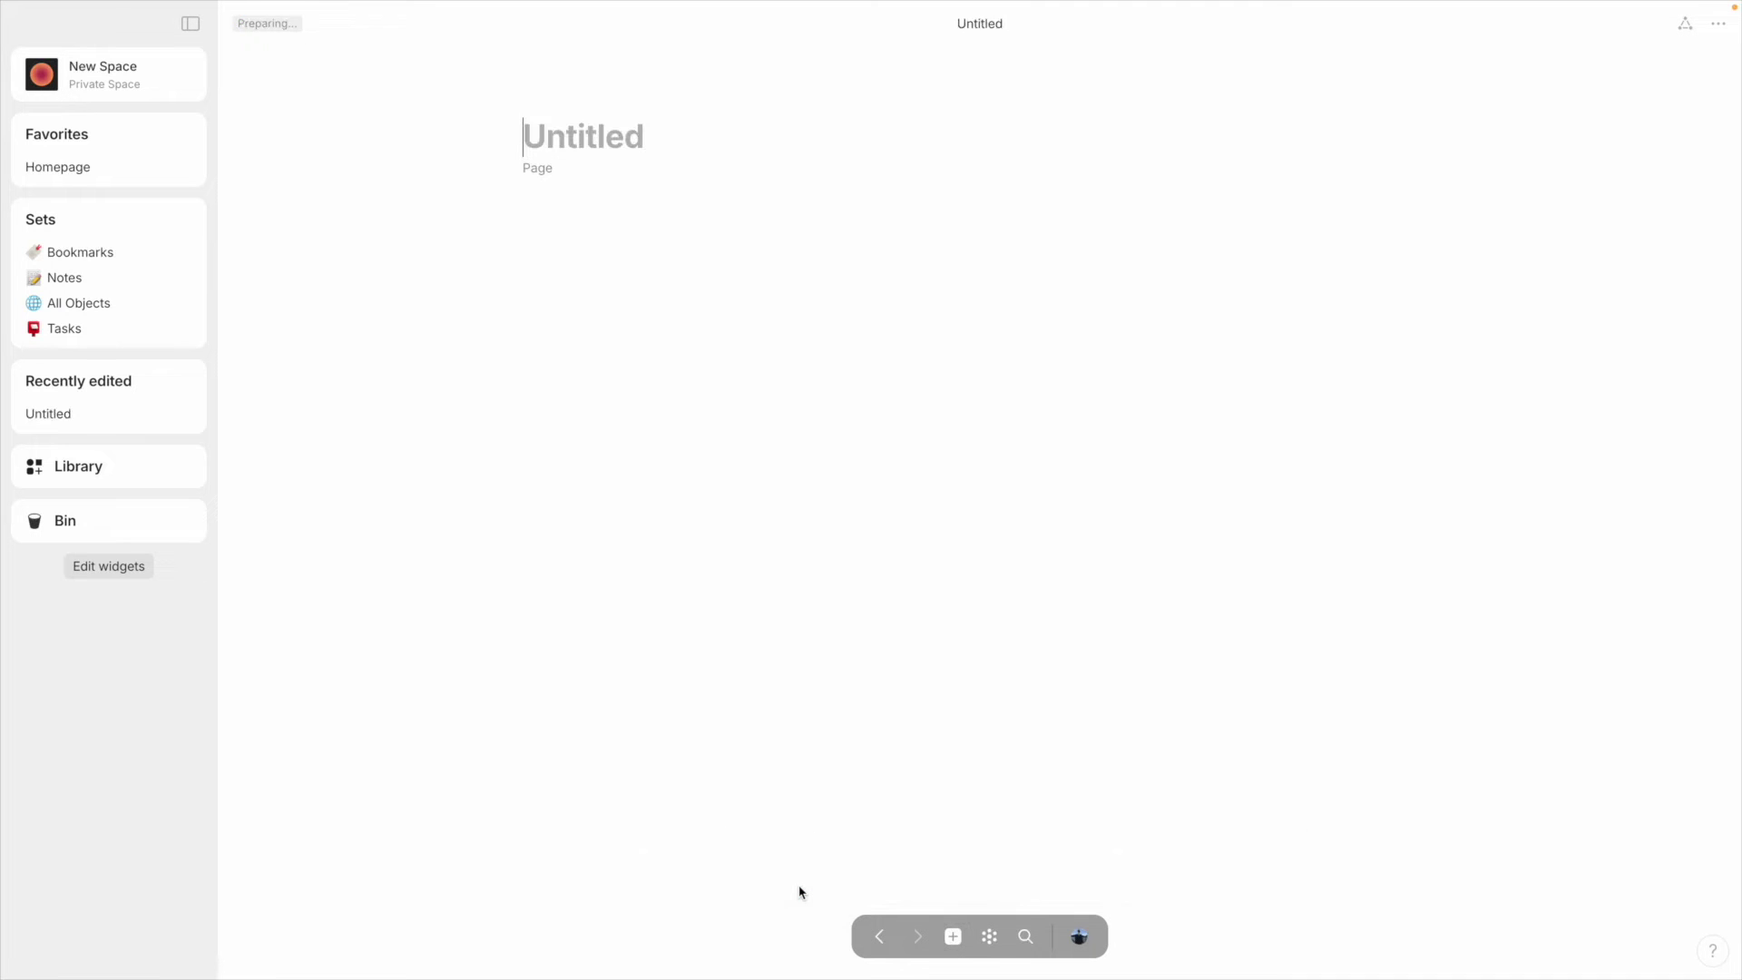
text(S)
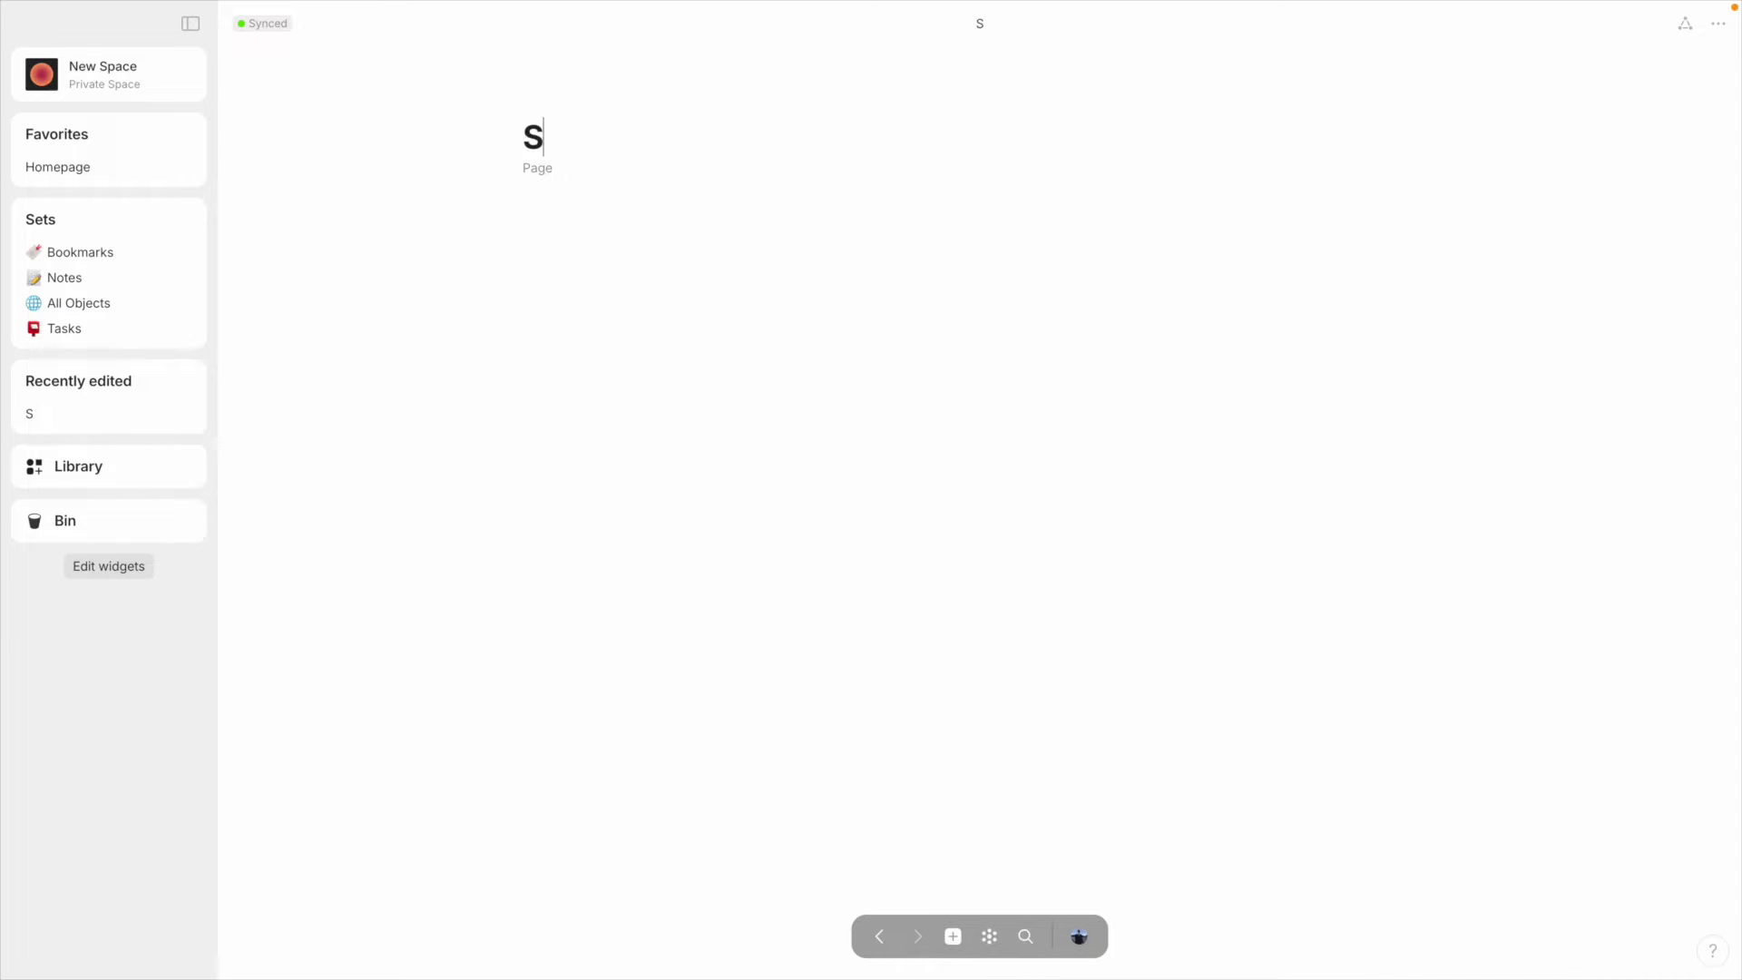
text(chool Notes)
Give the page a graduation cap icon and a blue-to-pink gradient cover
click(556, 97)
text(school)
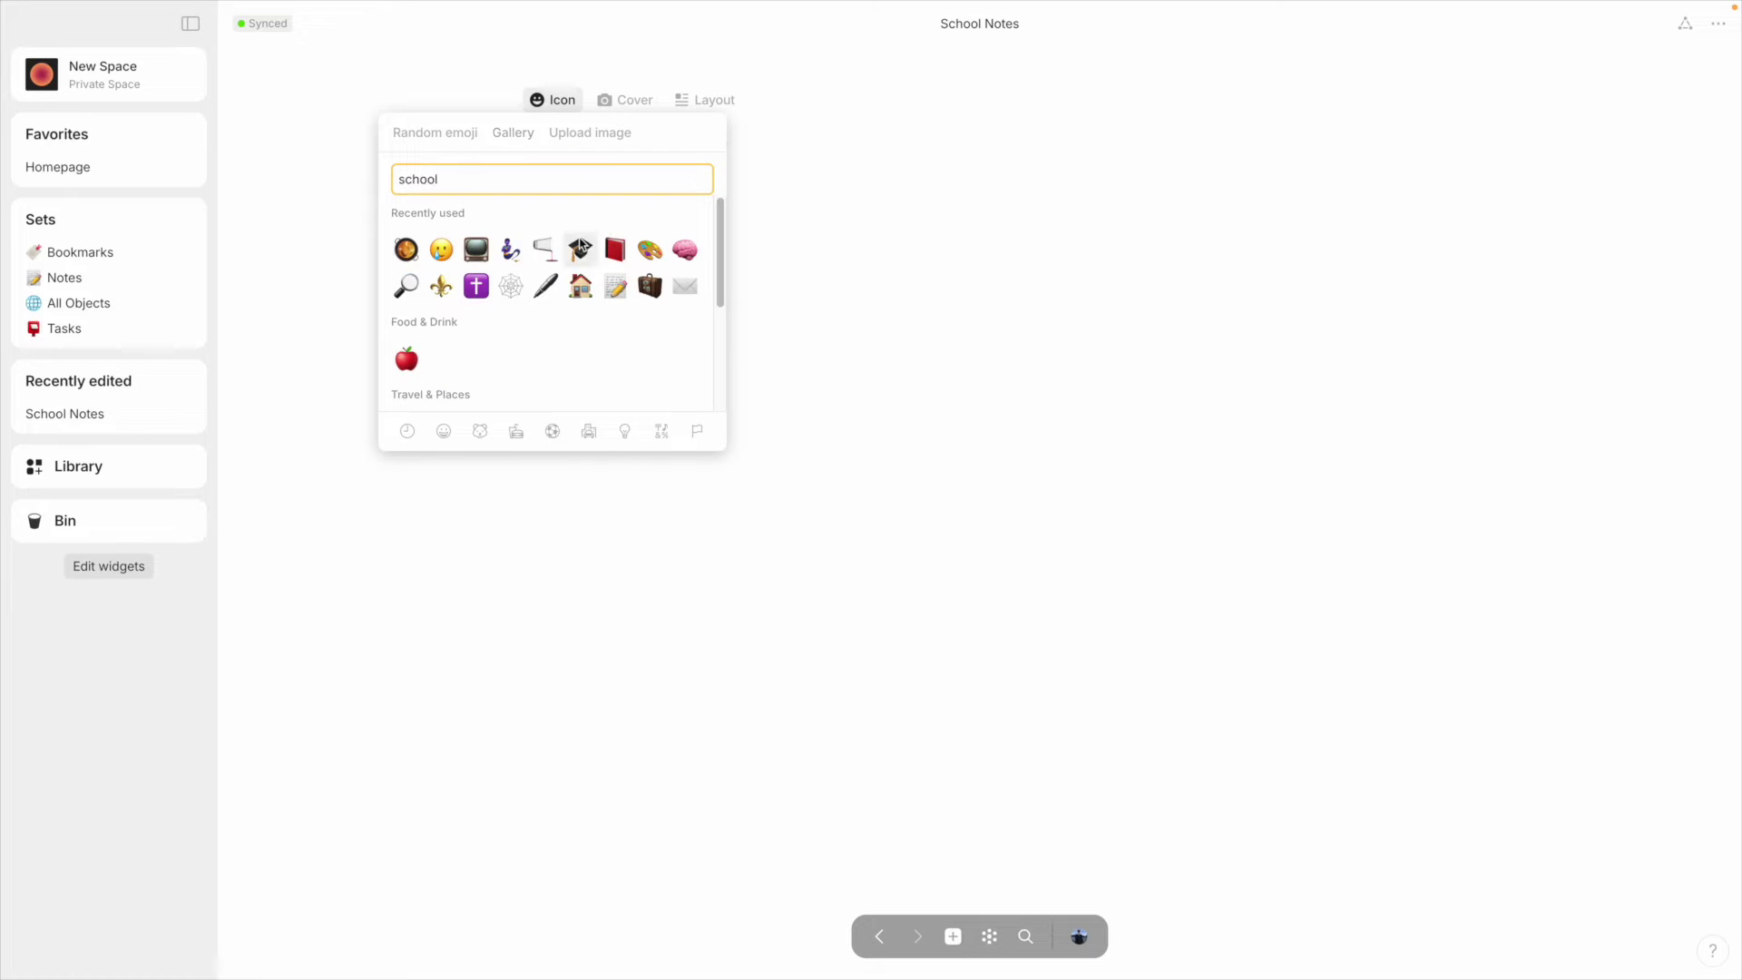
click(580, 245)
click(665, 129)
click(626, 238)
Type the line 'Class 1: 8:30' in the page body and start a new line
click(600, 534)
text(Class 1: 8:30)
key(Return)
Add a 'Class 2' line and move it above 'Class 1: 8:30'
text(Class 2)
mouse_move(507, 497)
drag(507, 497, 1458, 486)
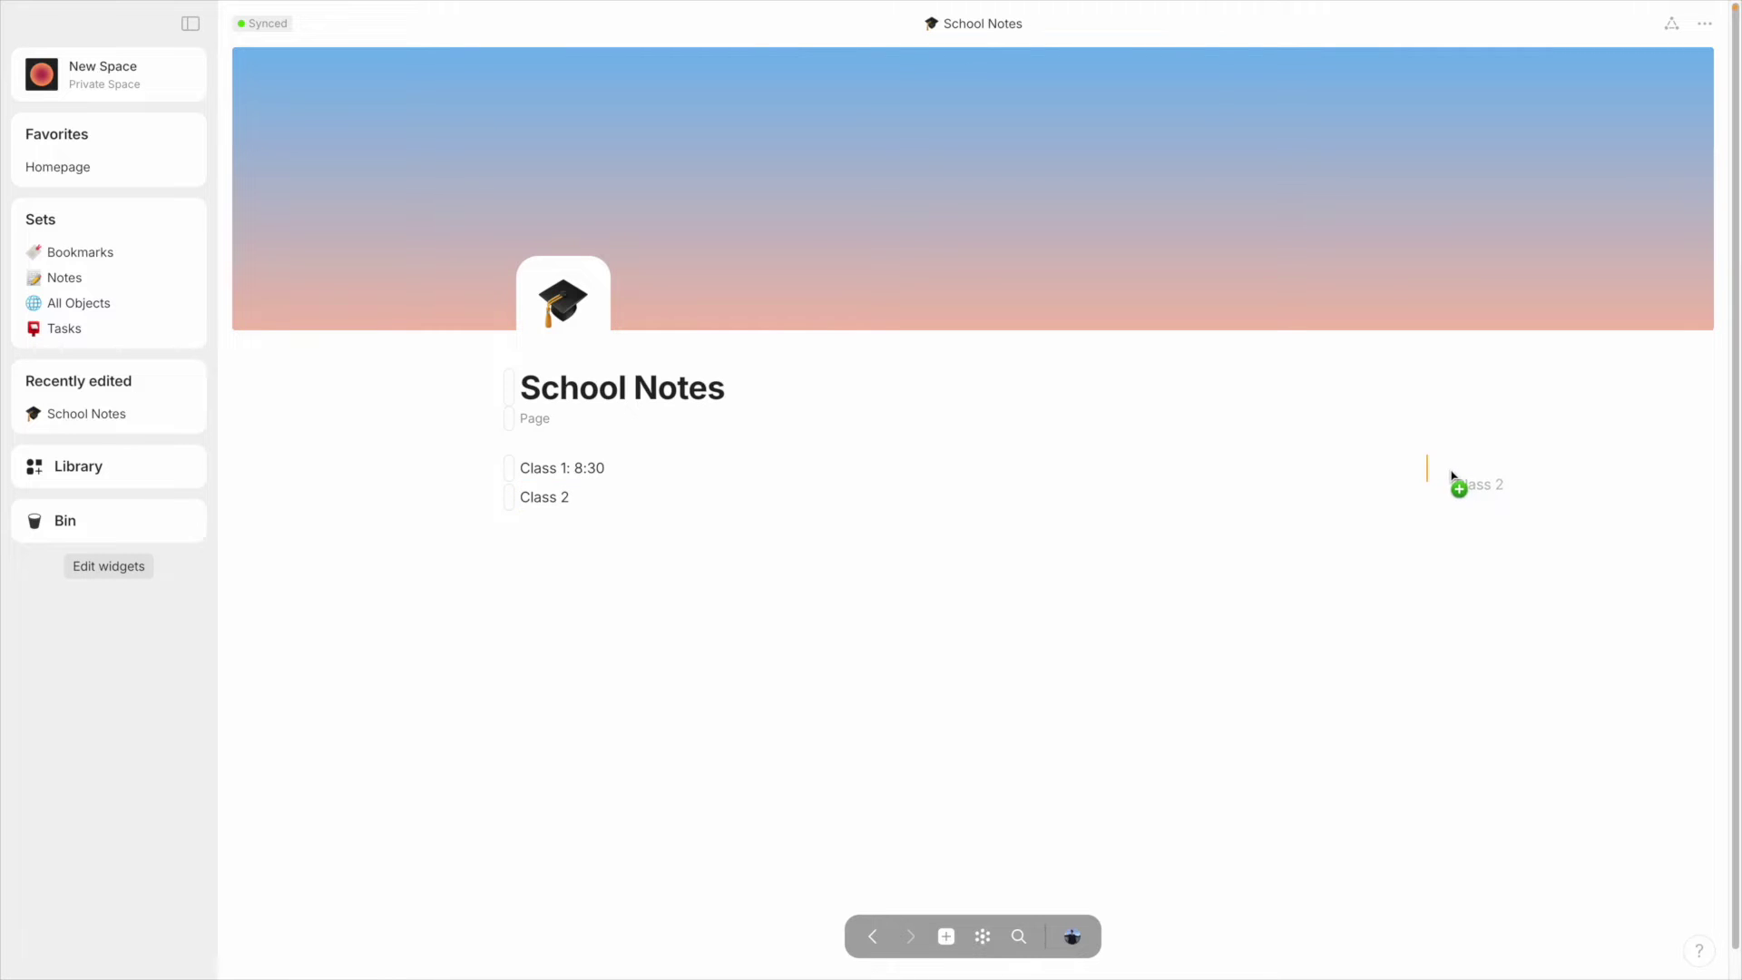
drag(972, 470, 553, 476)
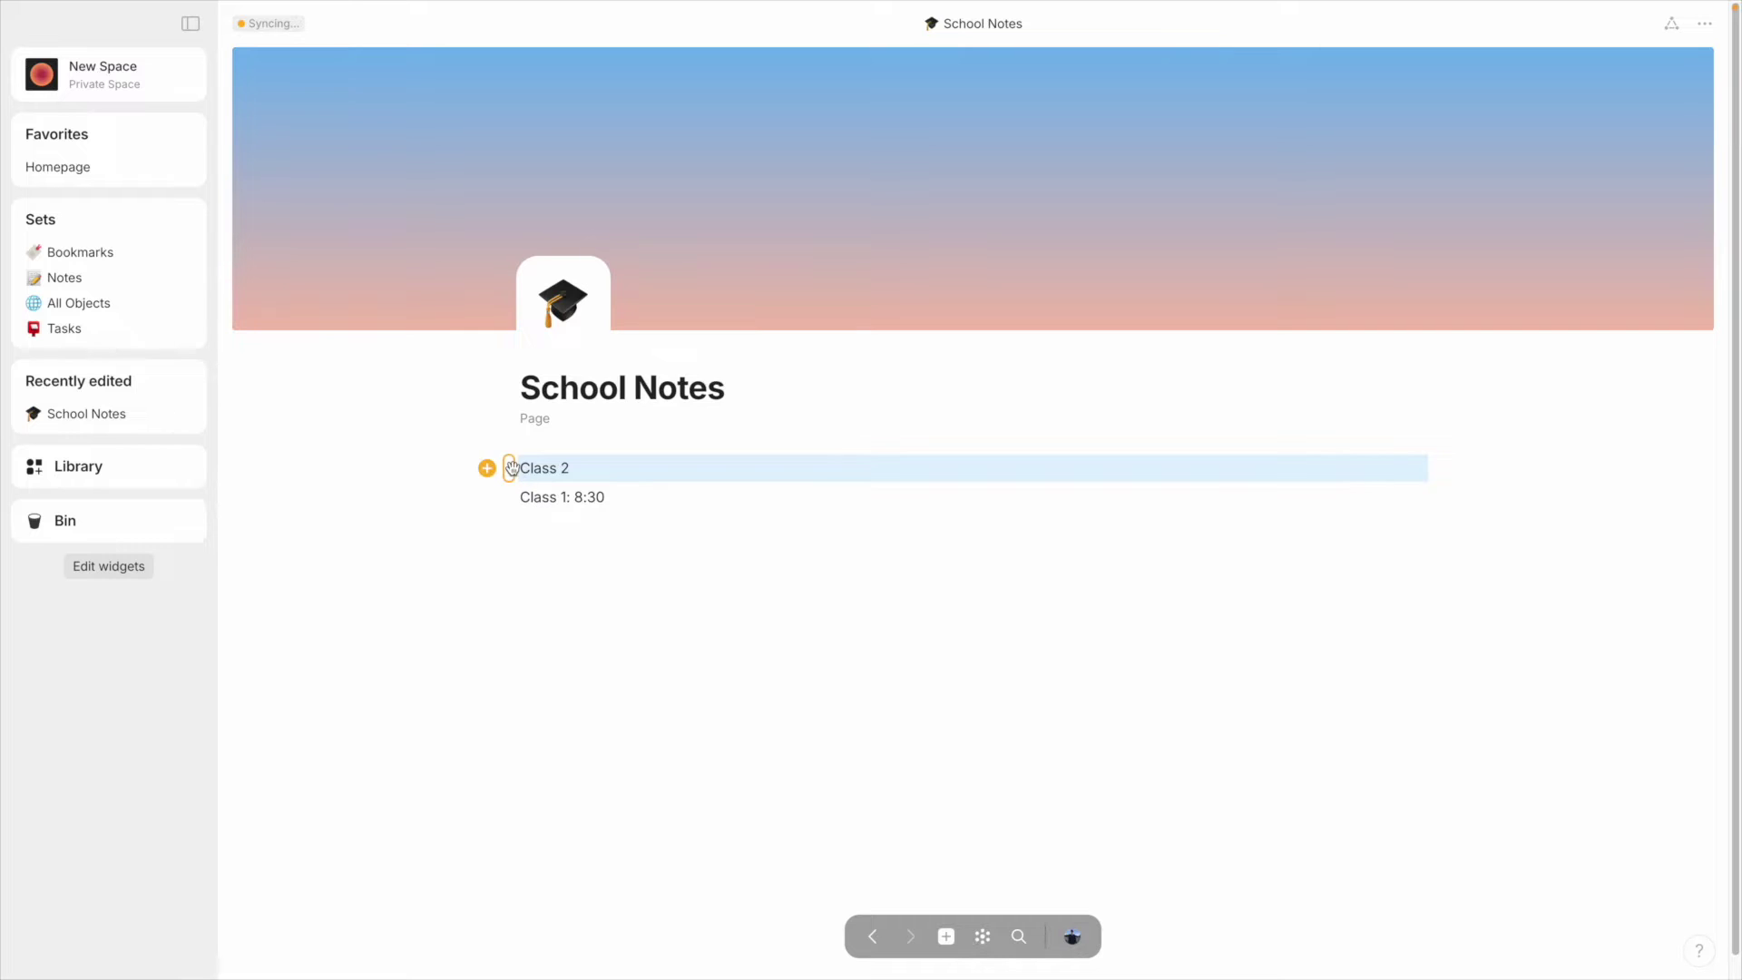
Format the Class 2 block as a heading
click(507, 469)
mouse_move(420, 669)
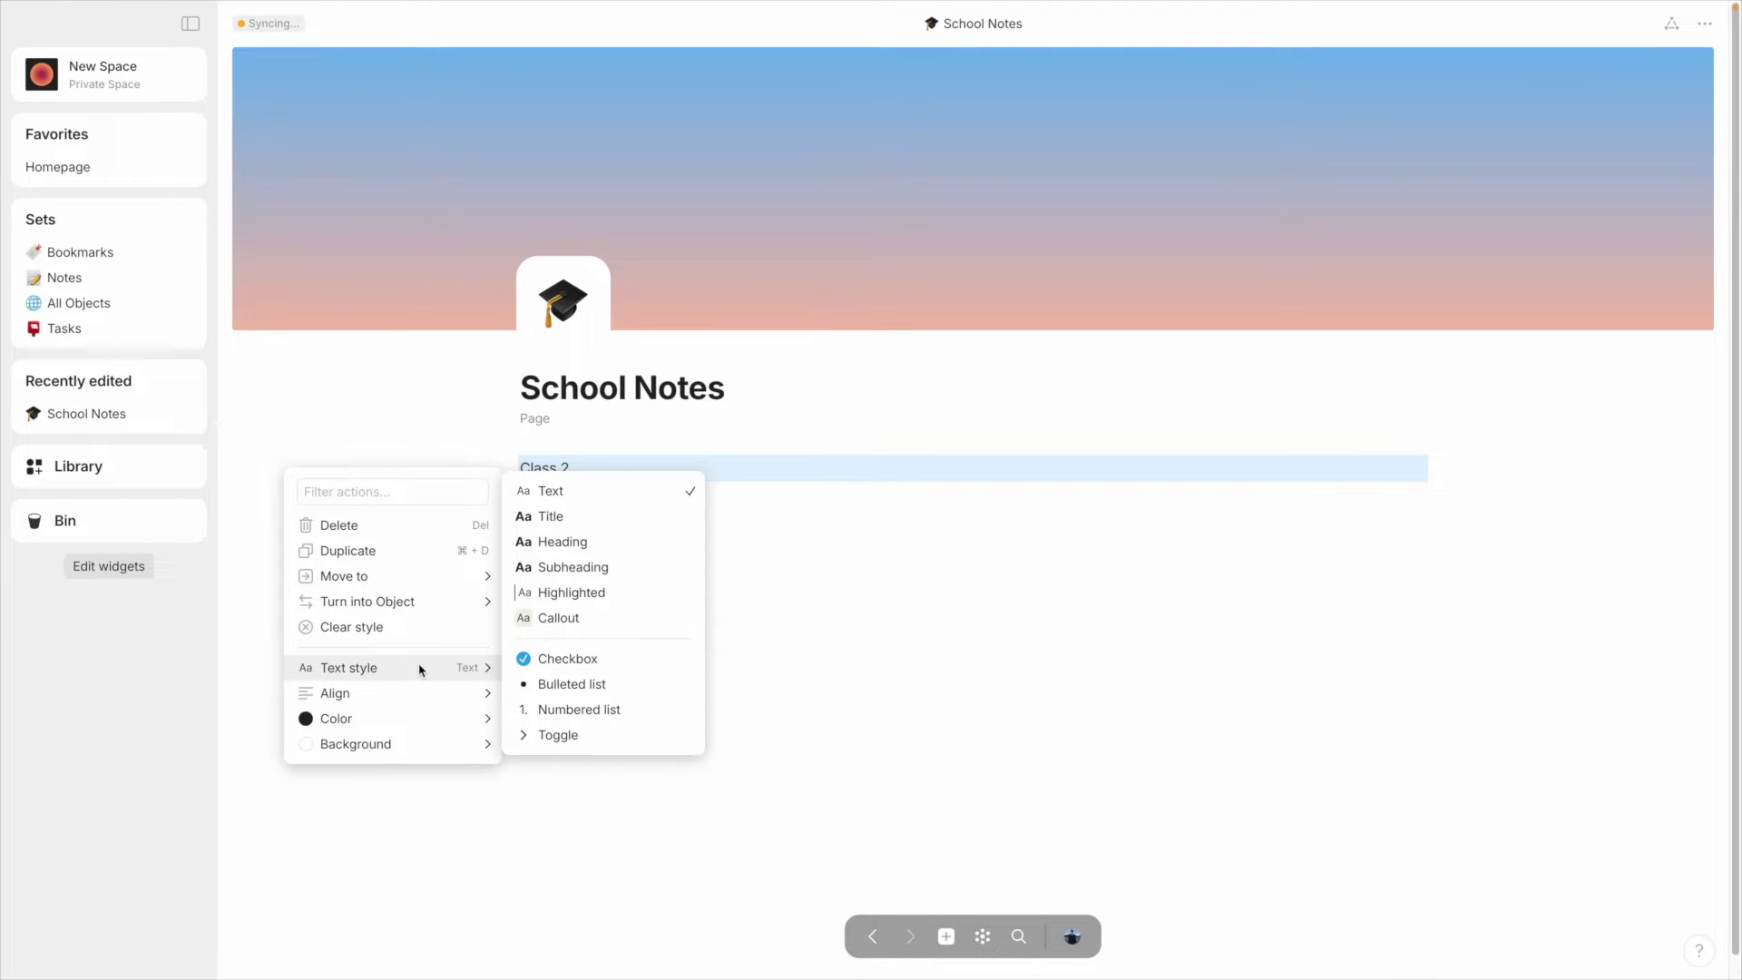
click(592, 543)
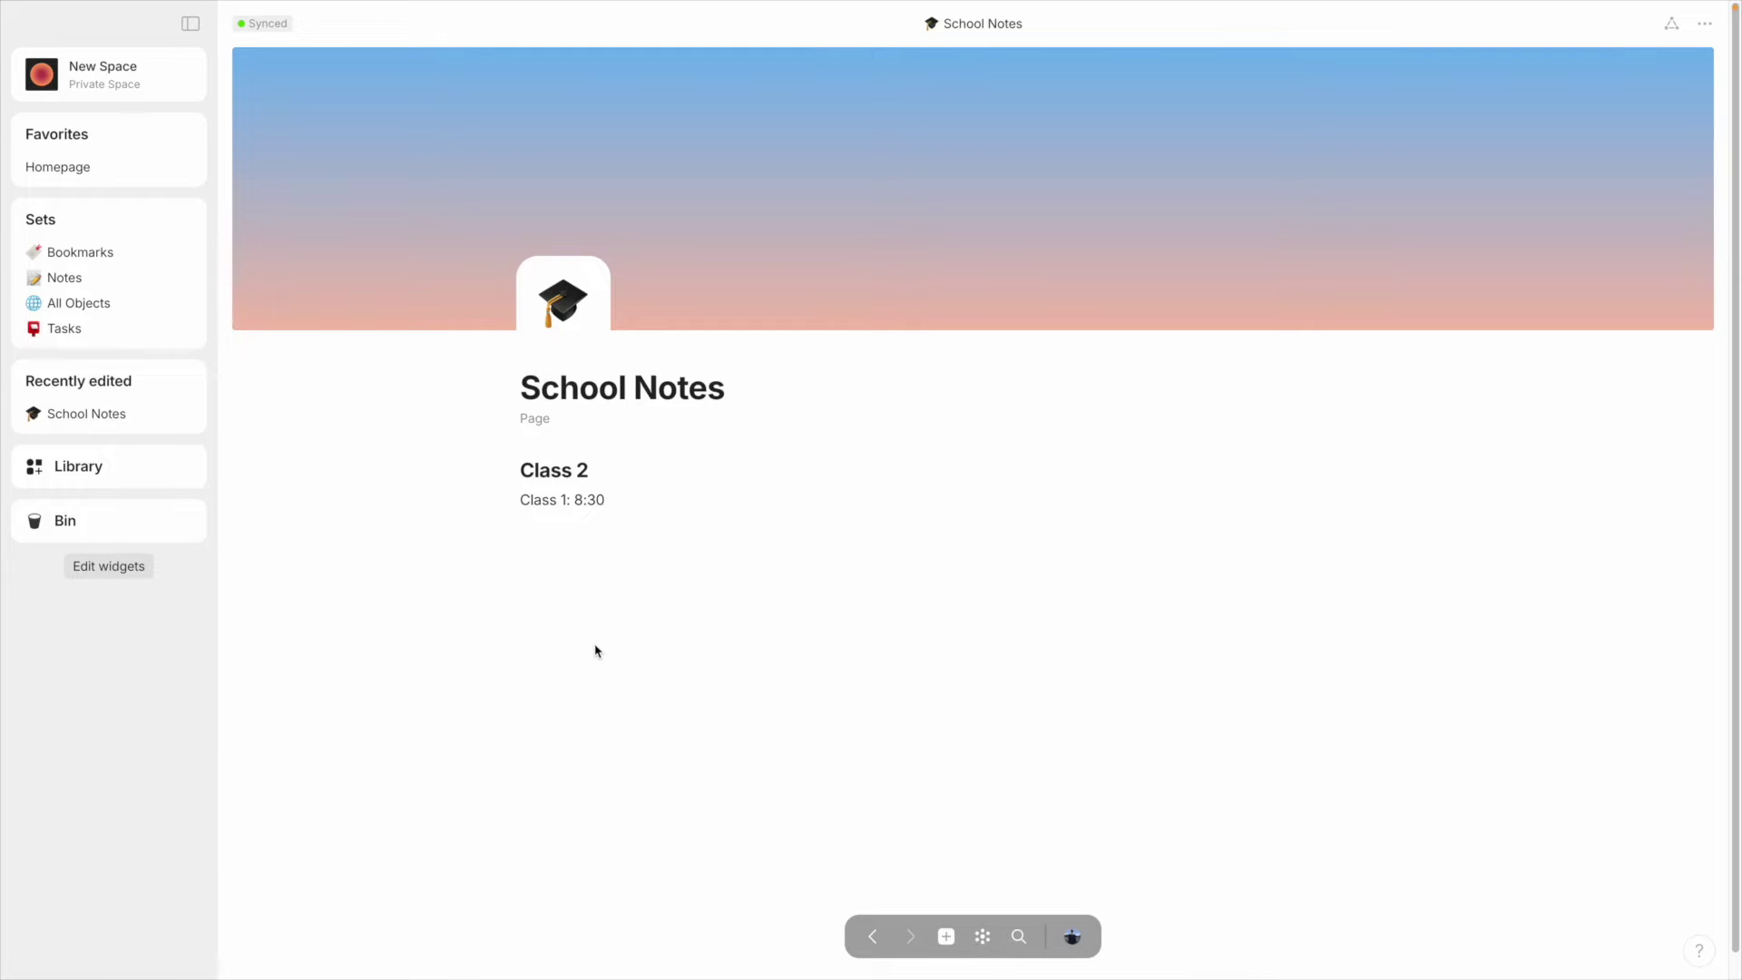
mouse_move(946, 936)
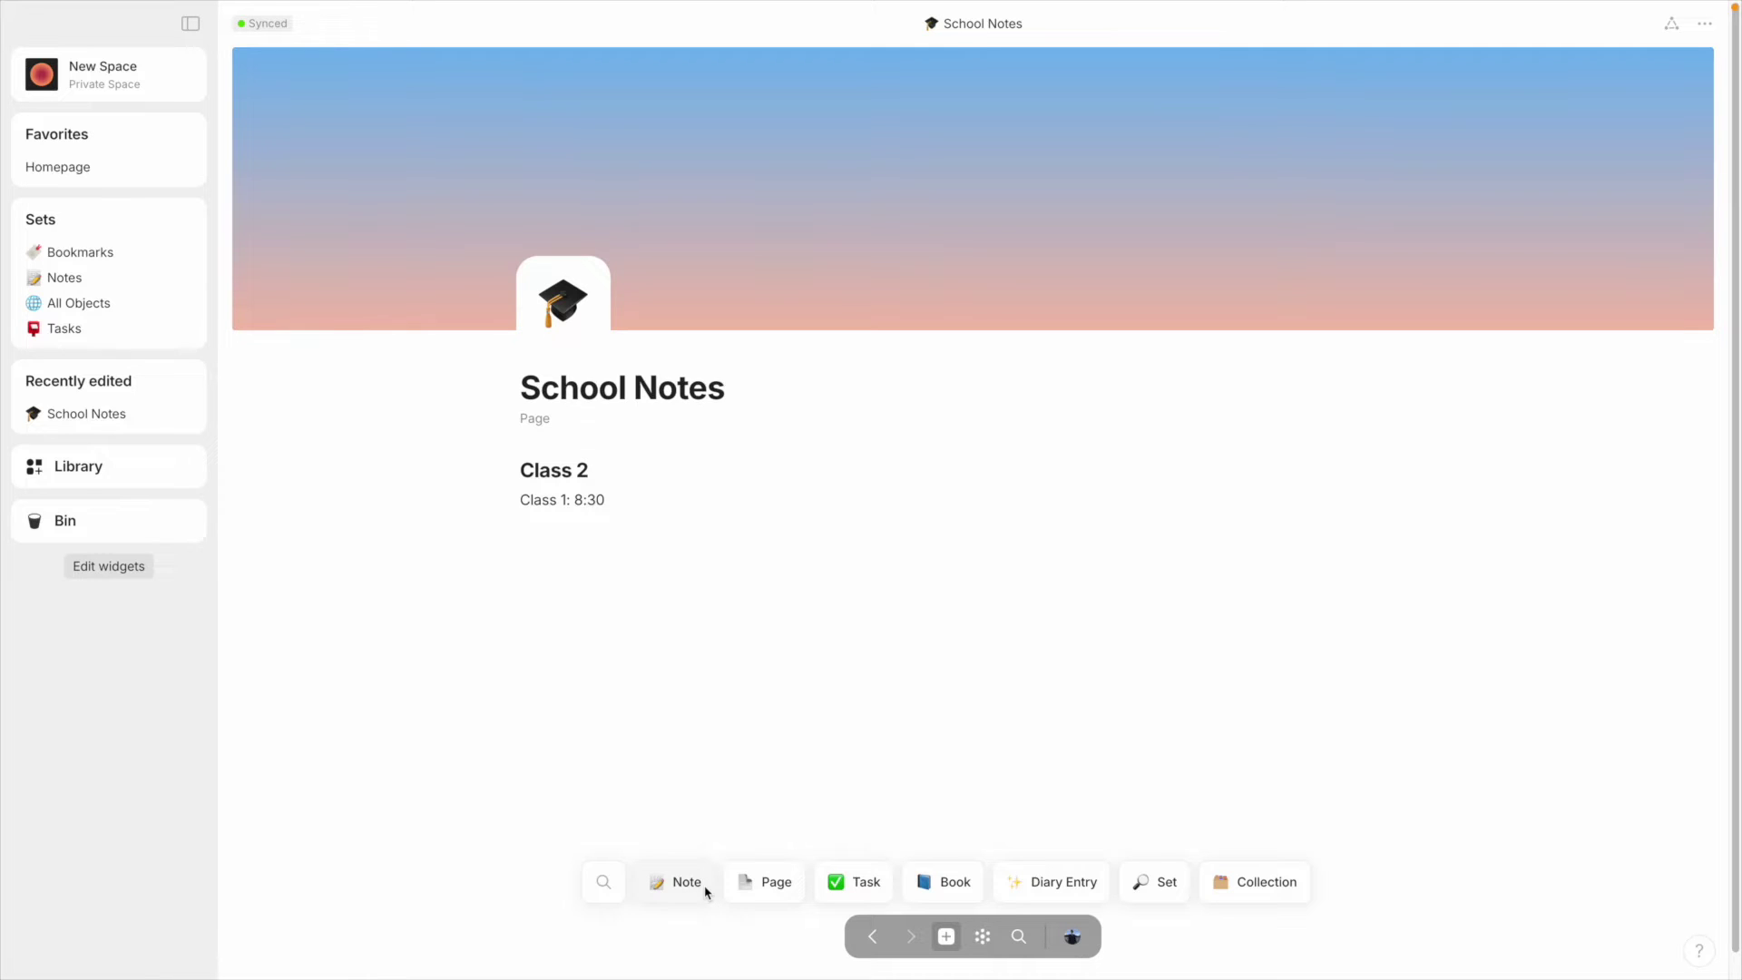
Create a note titled 'Class 1: Physics' with the line 'Quick notes: physics hard'
click(707, 893)
text(Class 1: Physics)
key(Return)
key(Return)
text(Quick notes: physics hard)
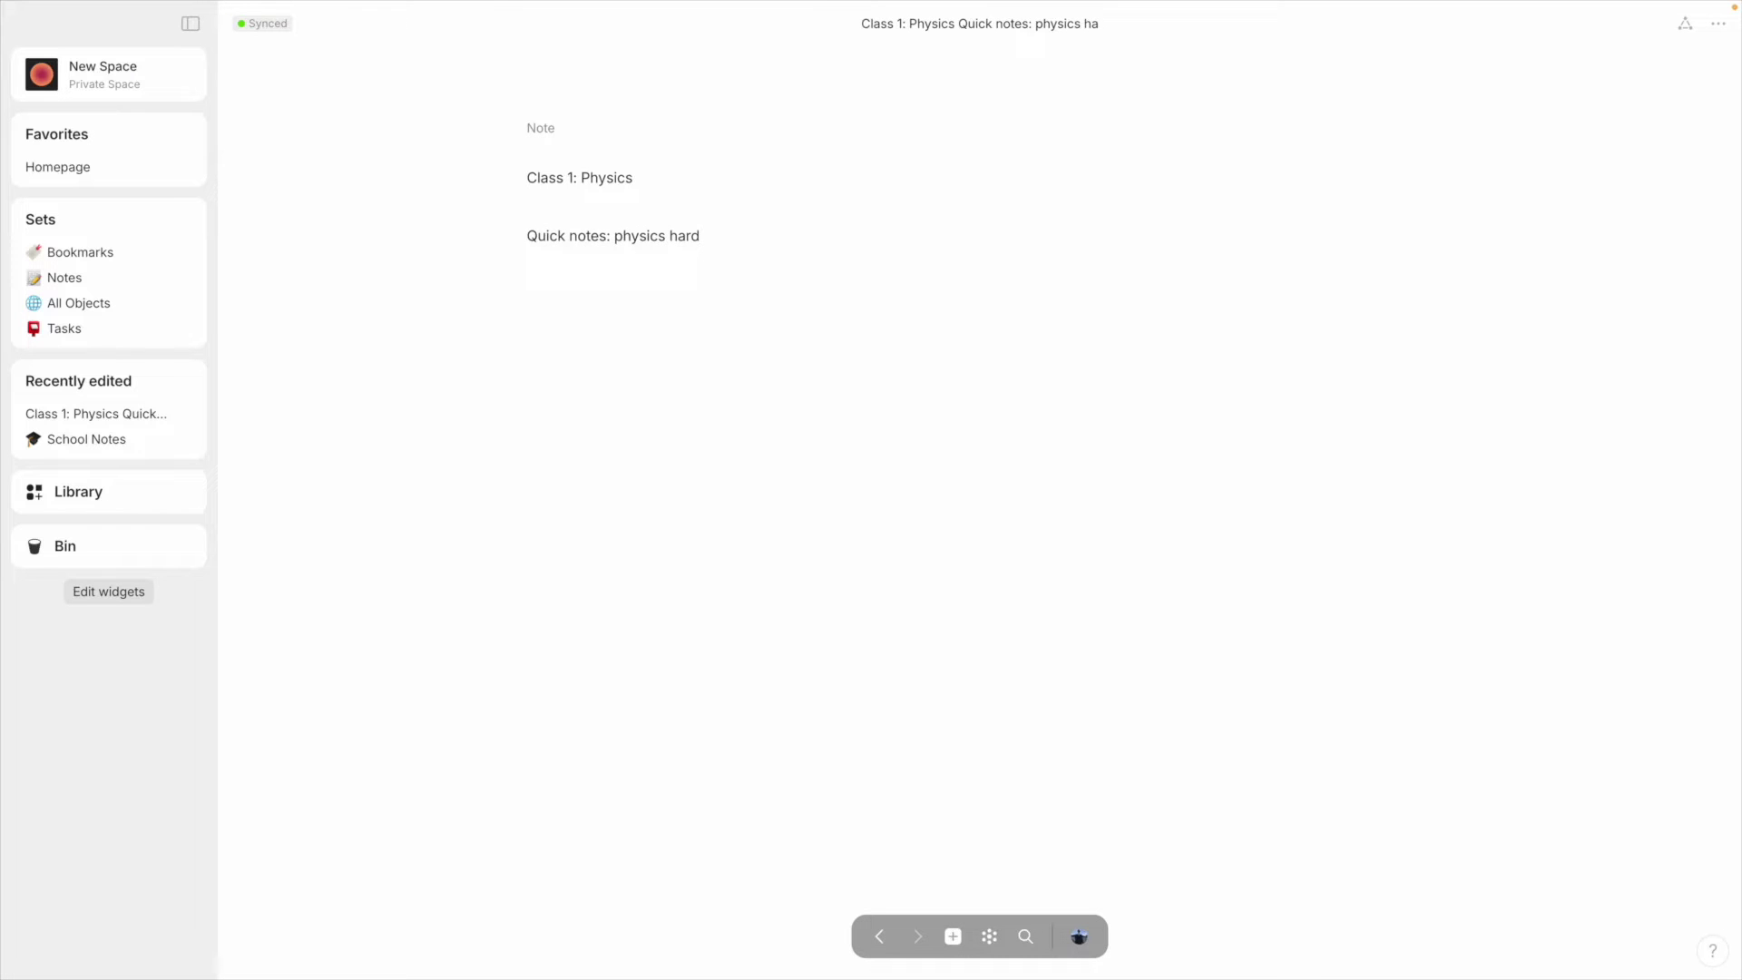
key(Return)
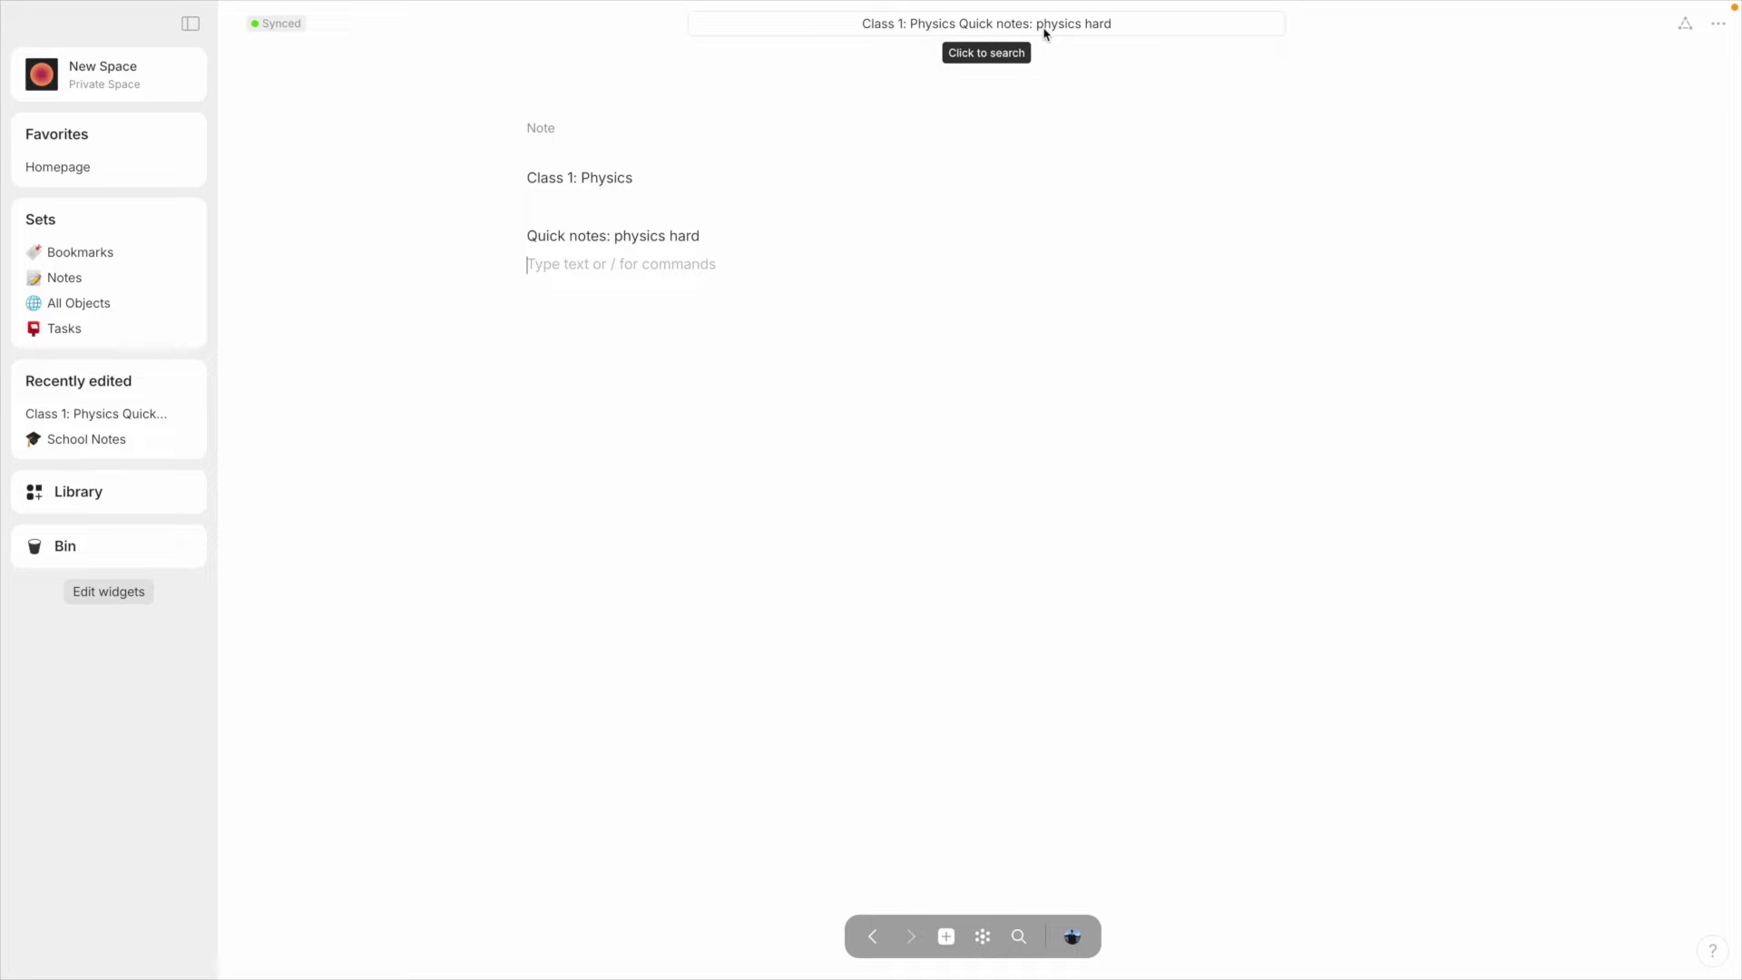
Switch the Class 1: Physics note to the Basic layout
click(545, 106)
click(545, 106)
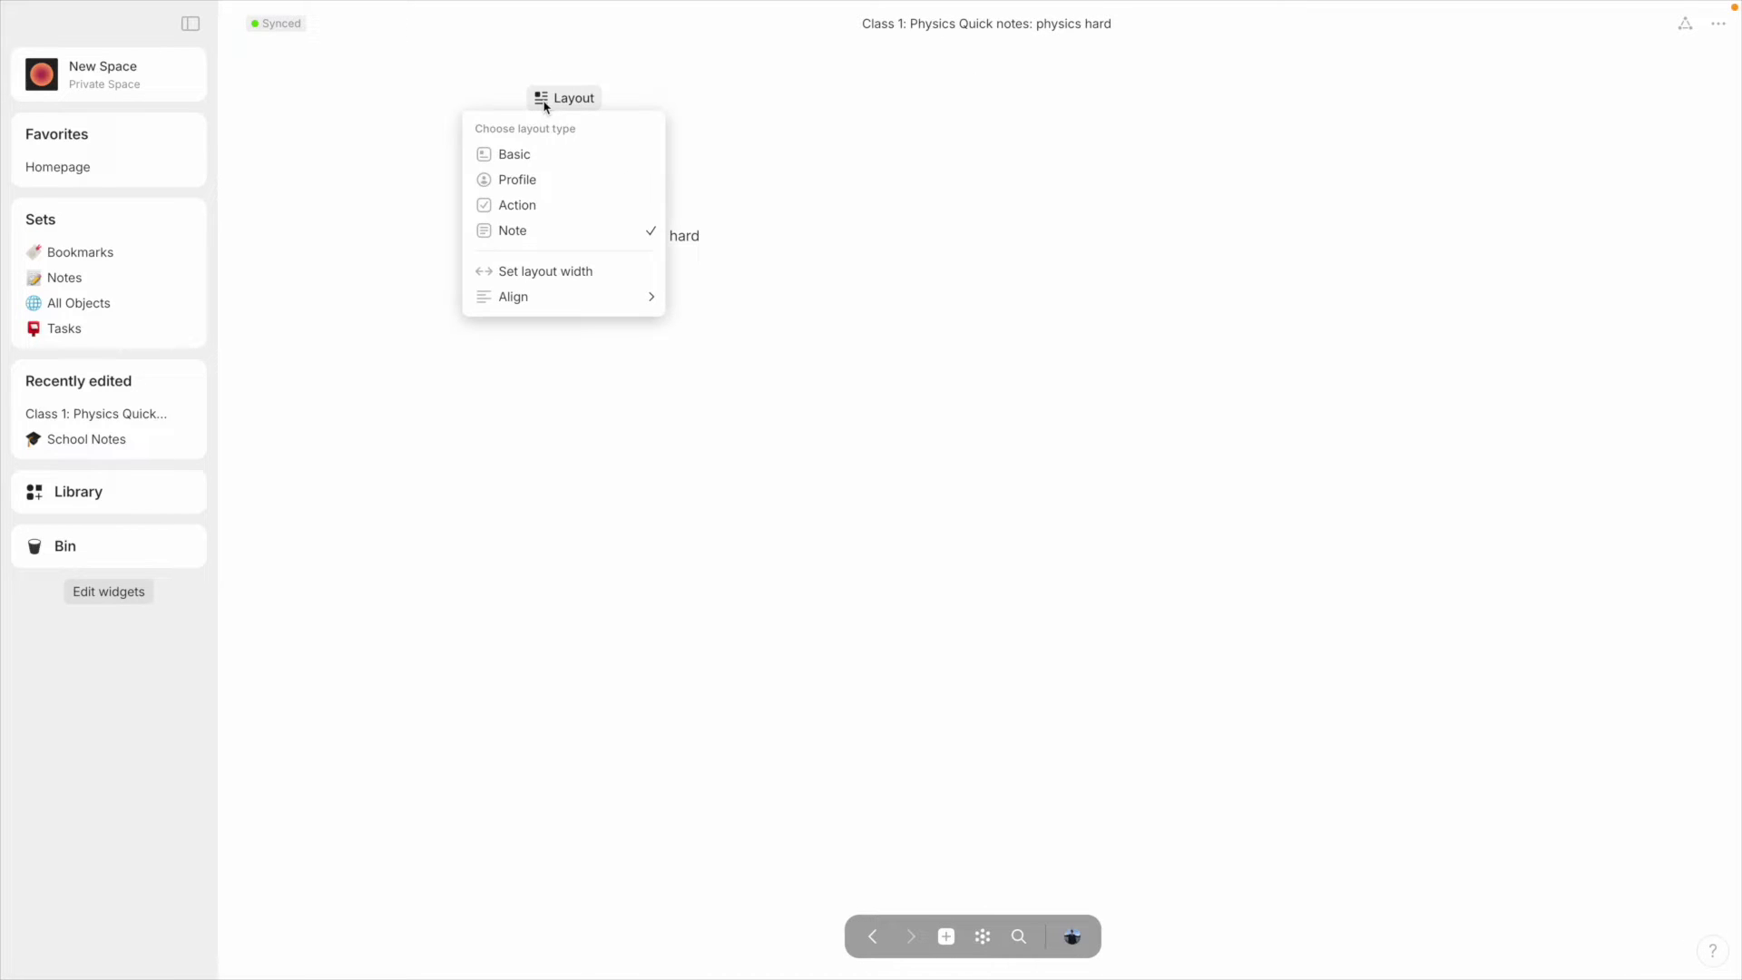
click(550, 164)
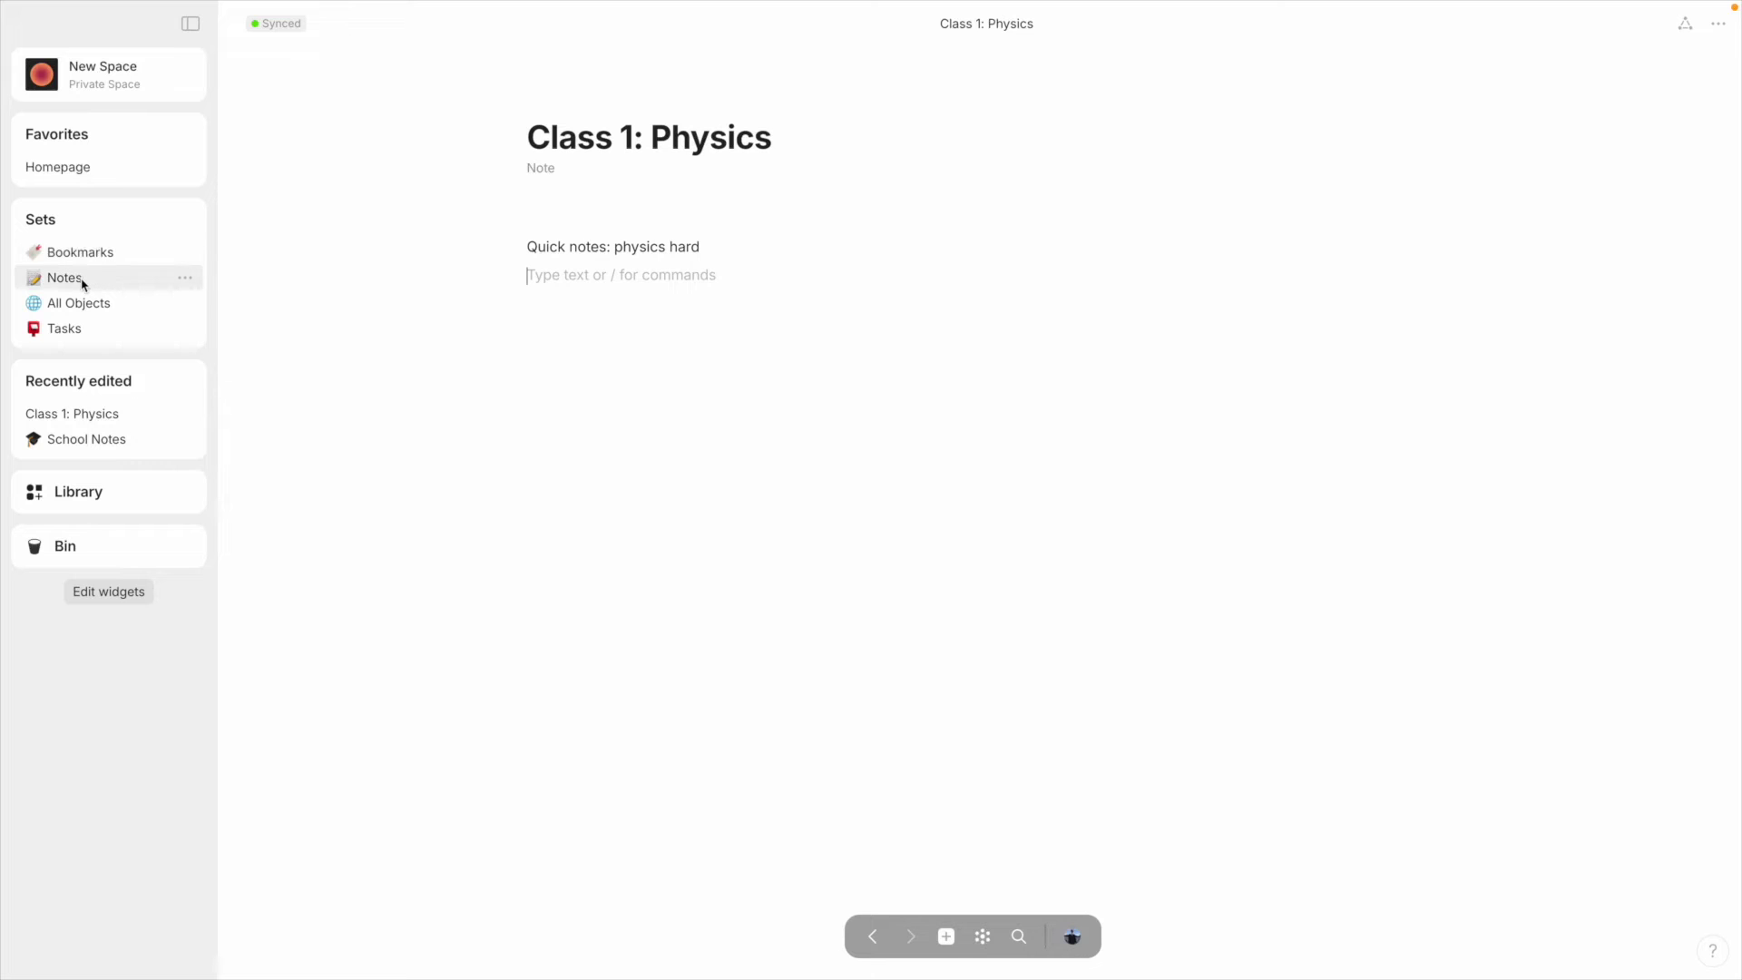
Add a note 'Class 2: Math' reading 'Also hard' to the Notes set
click(82, 284)
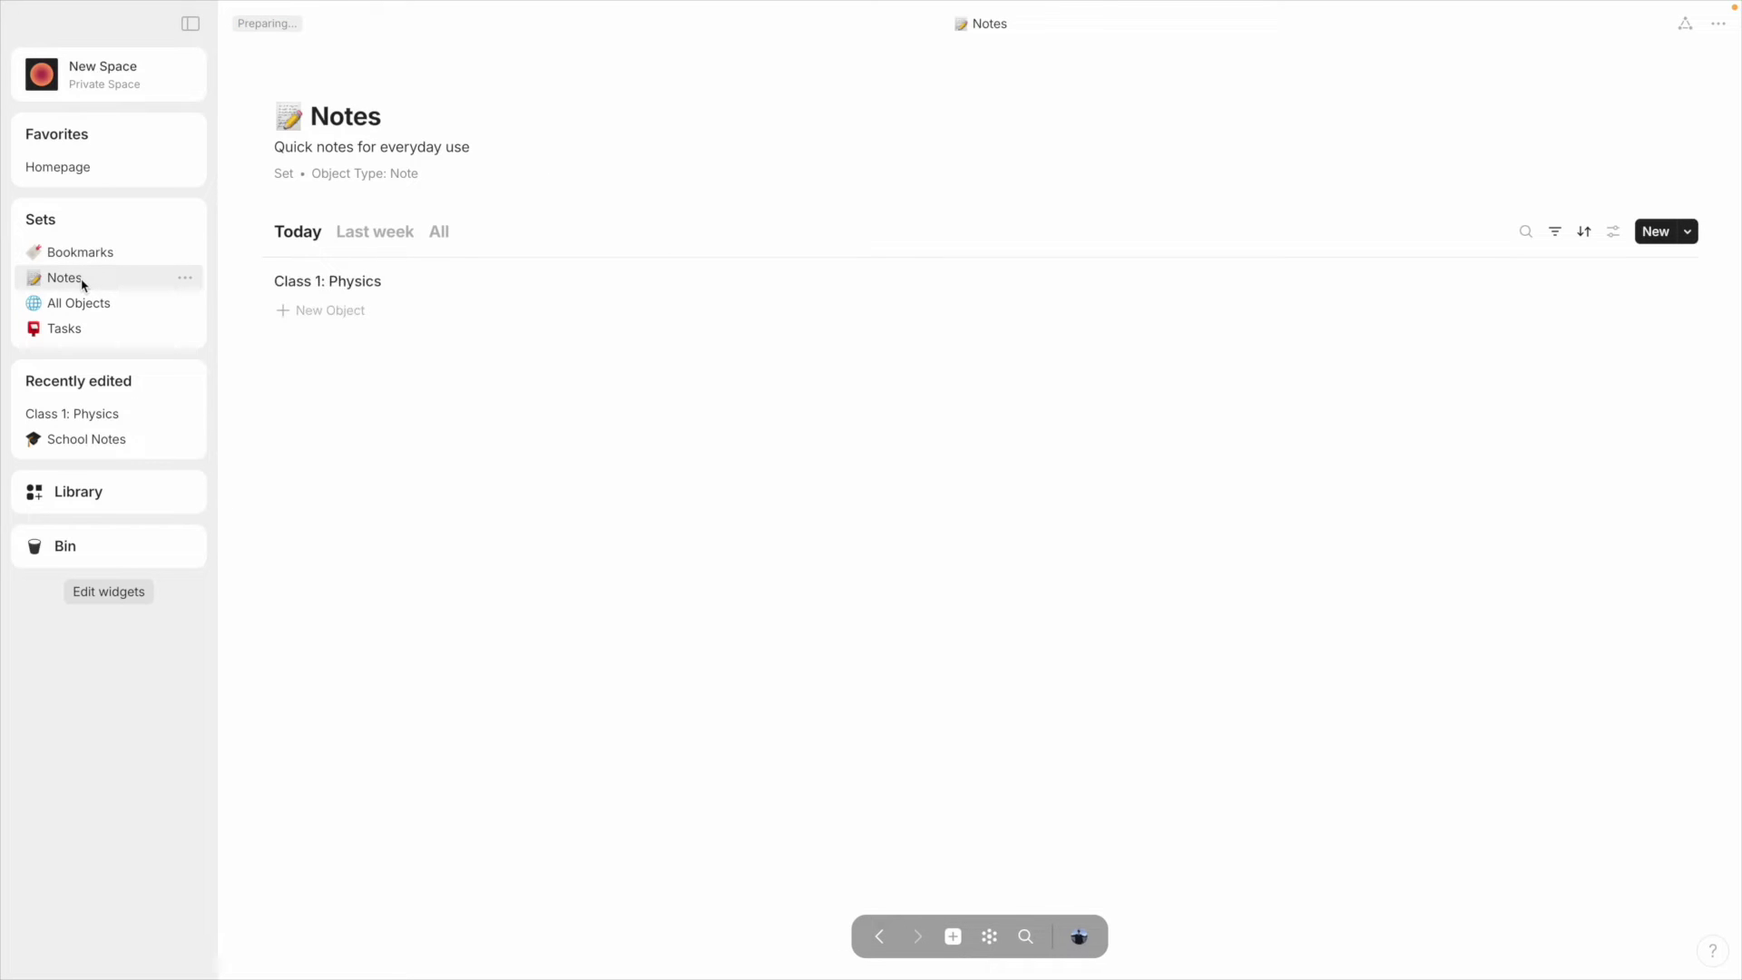
click(334, 311)
text(Cla)
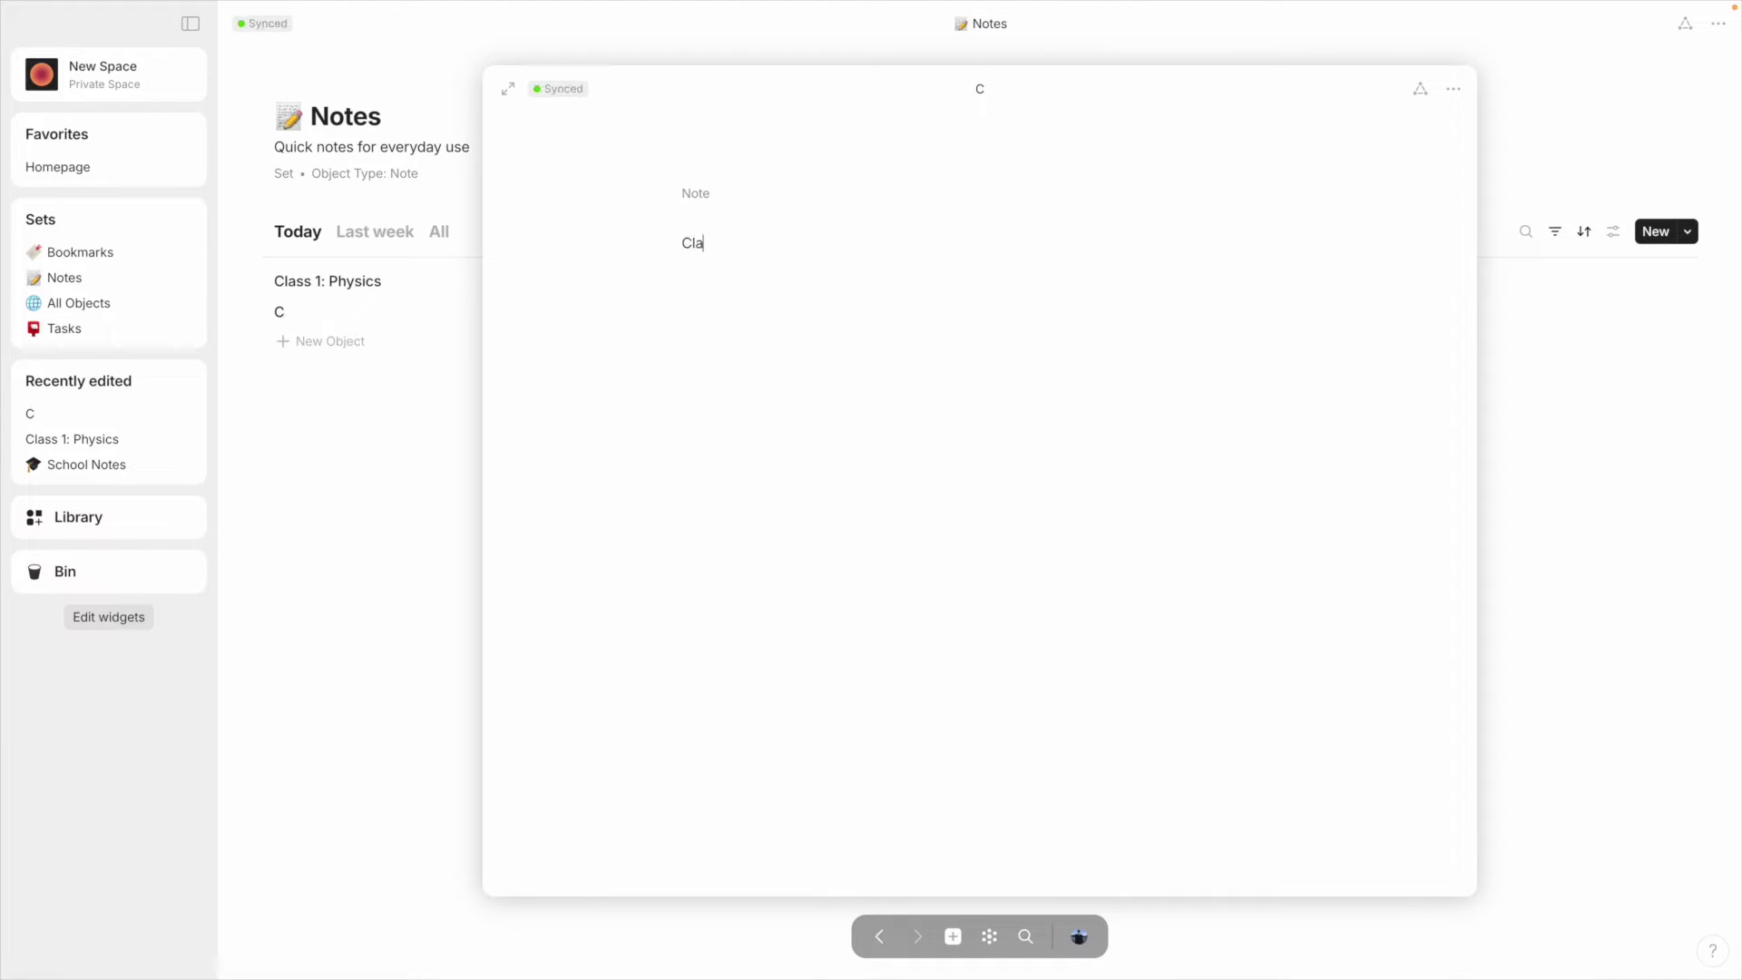
text(ss 2: Math)
key(Return)
key(Return)
text(Also hard)
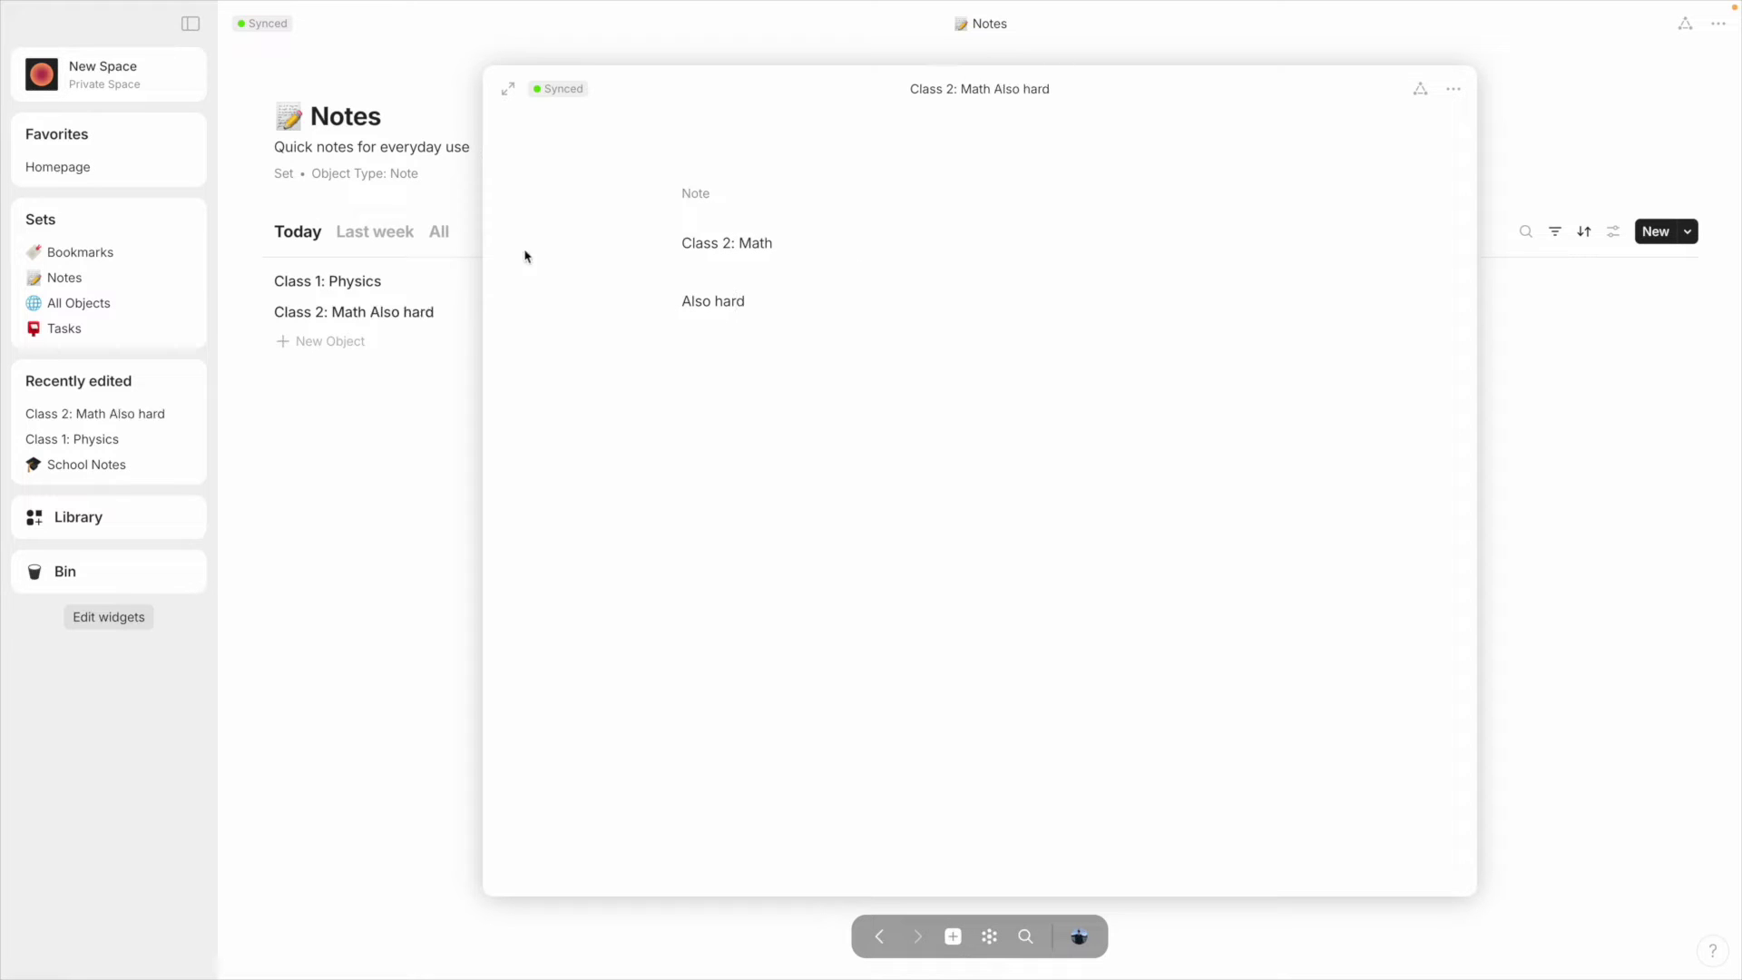
Set the Class 2: Math note to Basic layout and close it
click(707, 169)
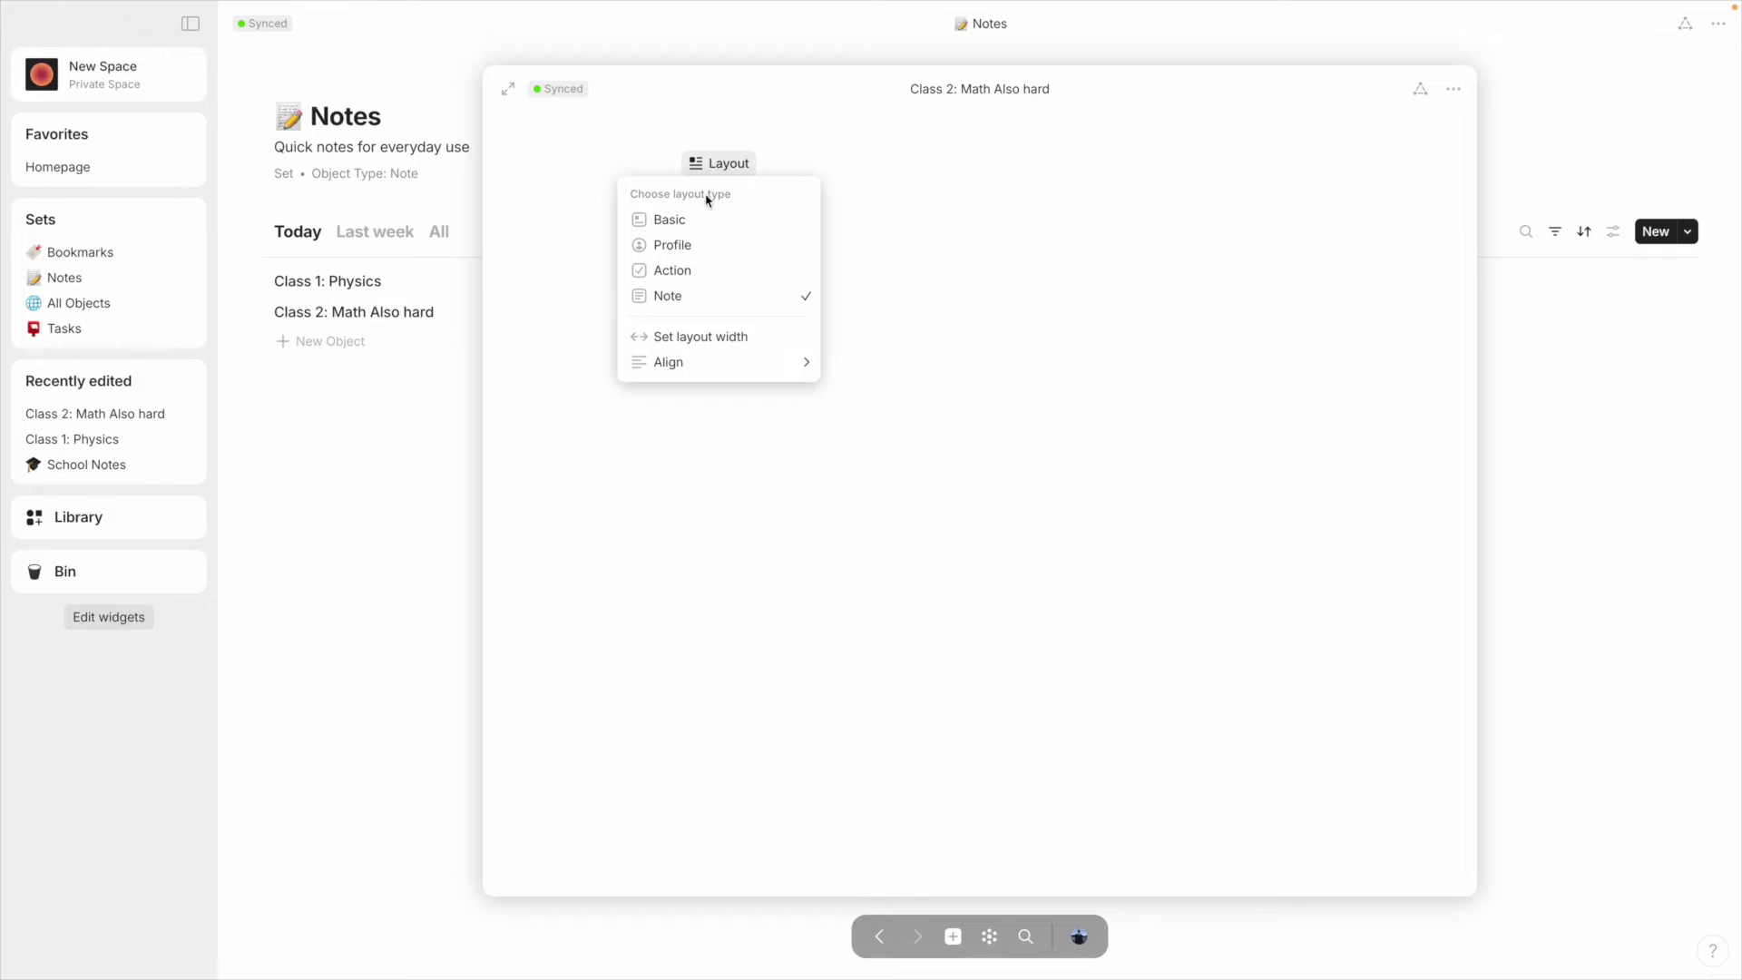
click(679, 218)
click(403, 419)
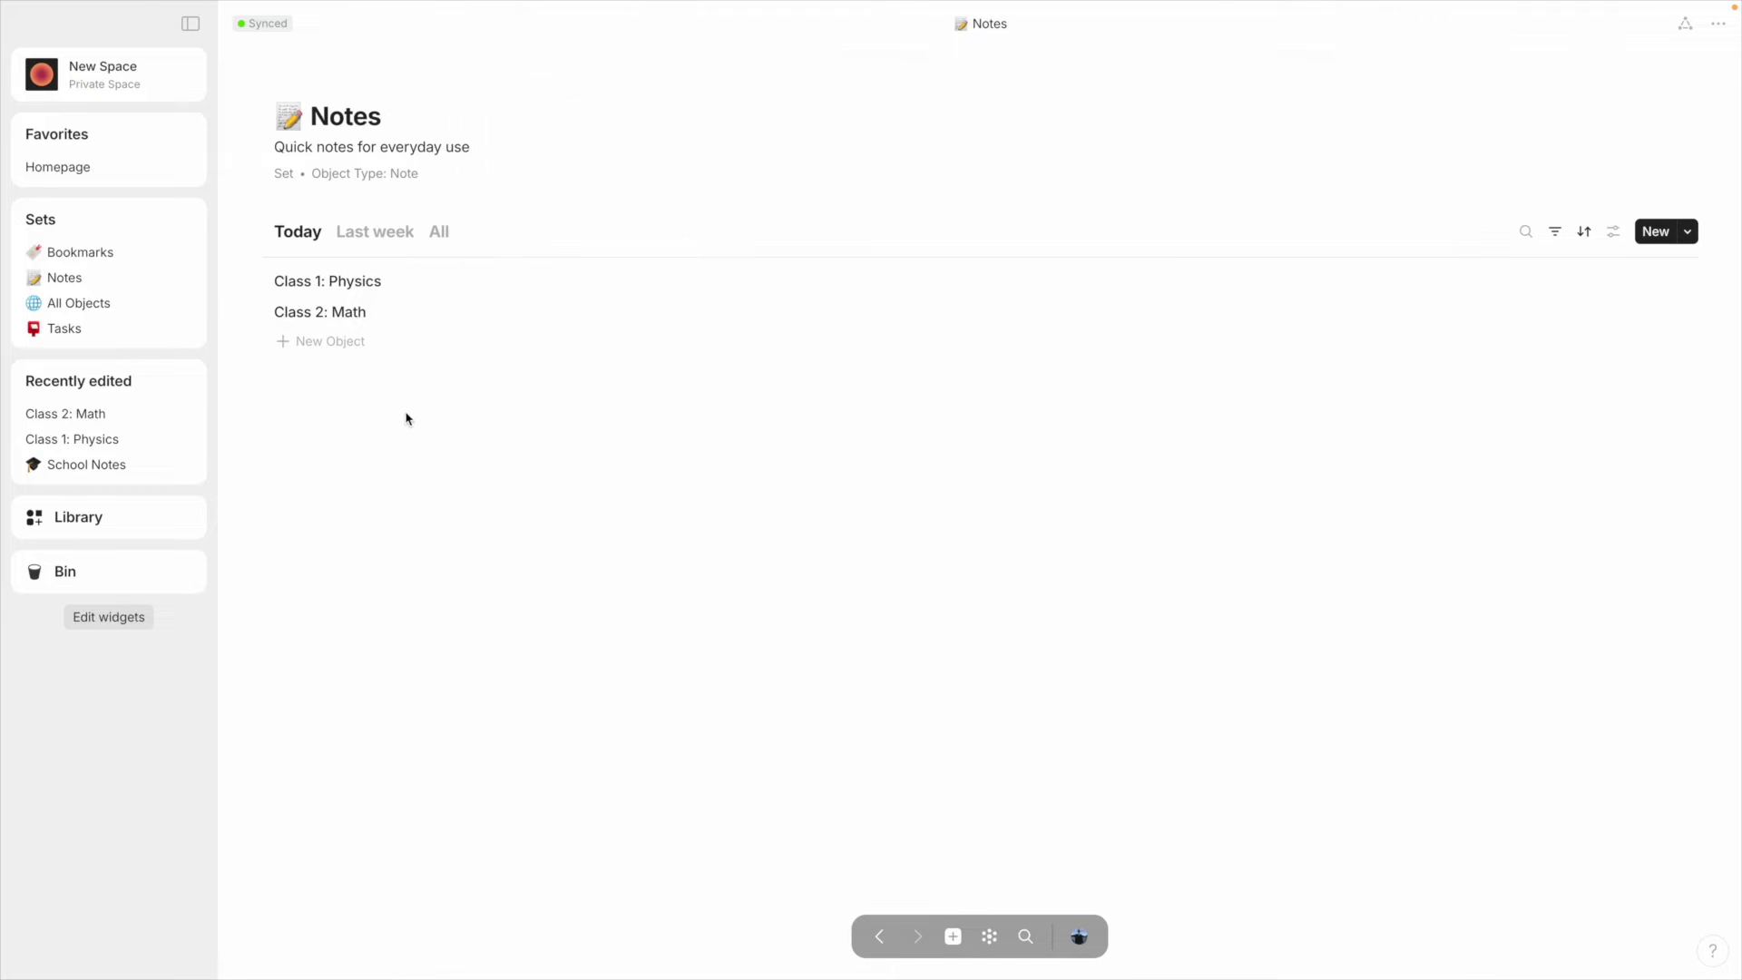
Embed an inline set with Notes as source at the end of School Notes
click(116, 465)
click(612, 594)
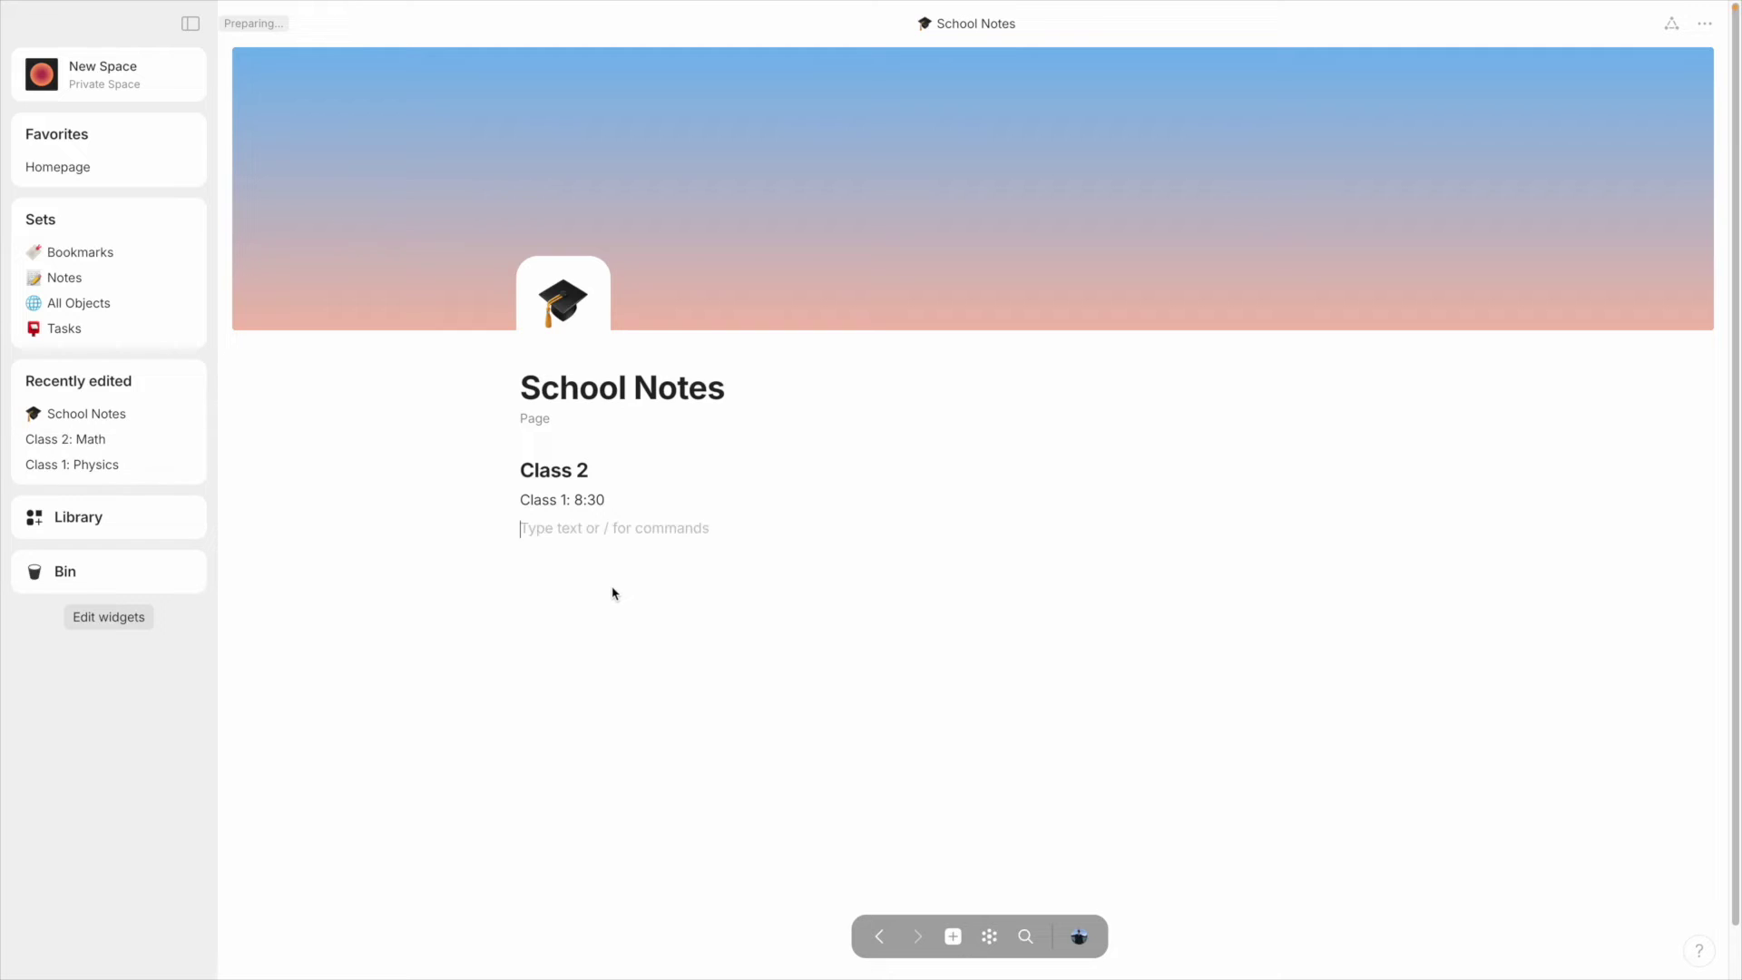
text(/set)
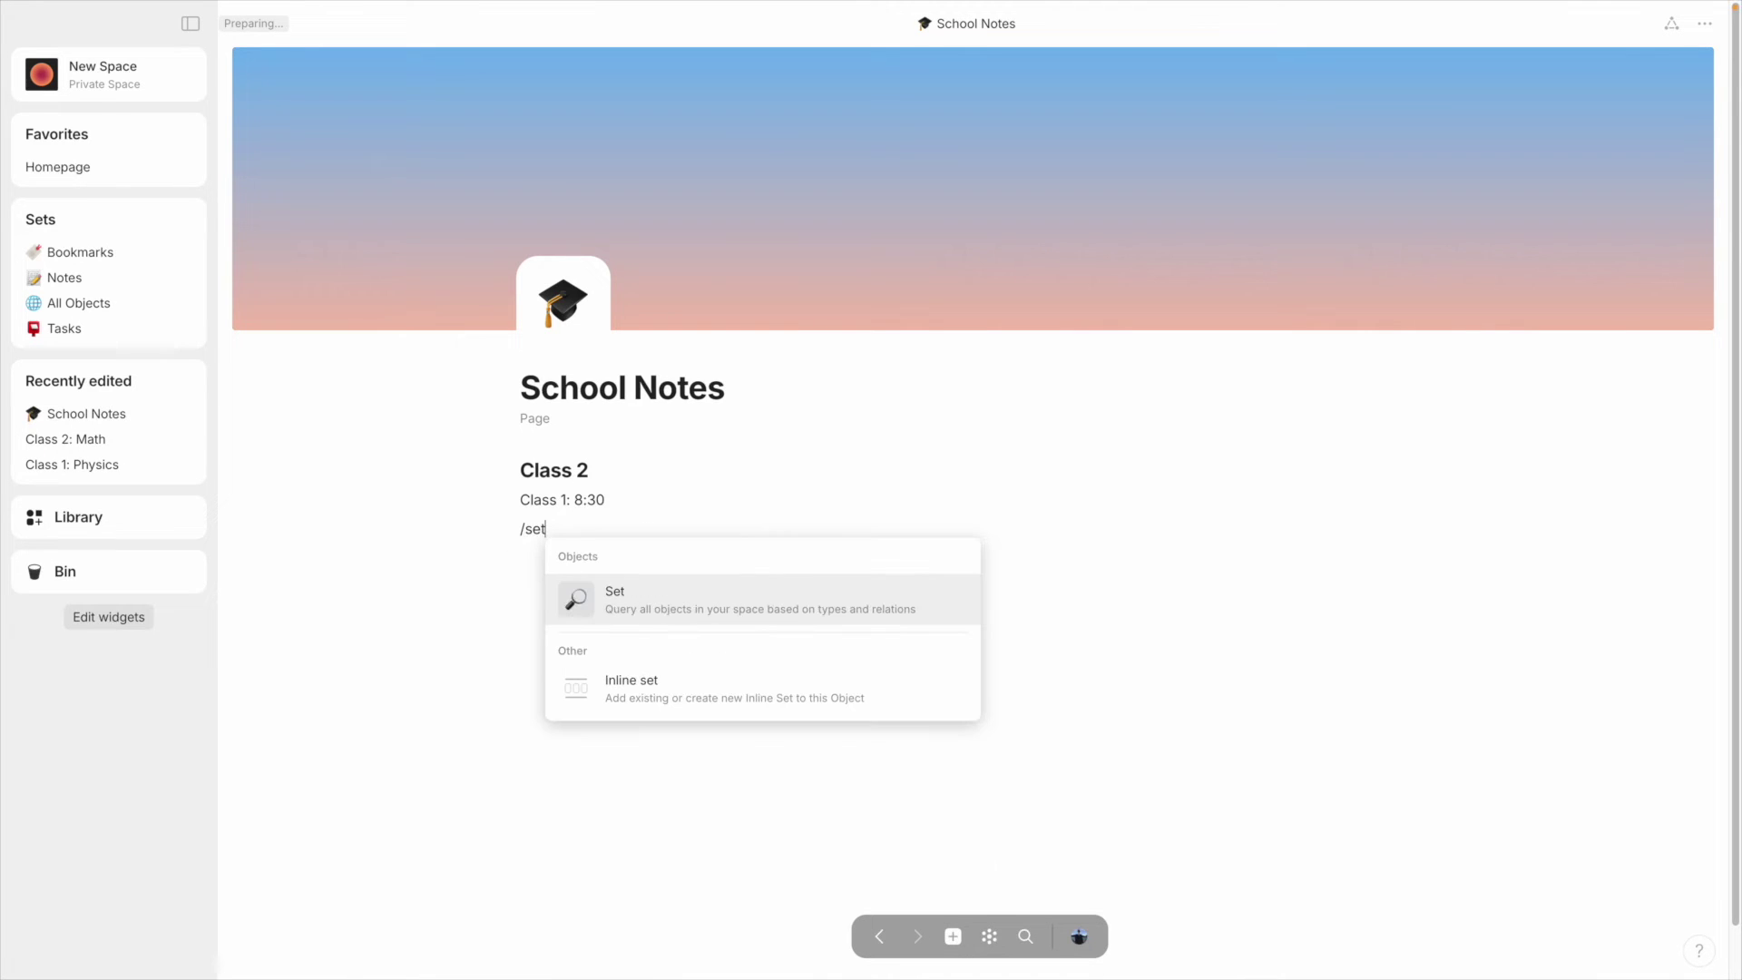
click(645, 689)
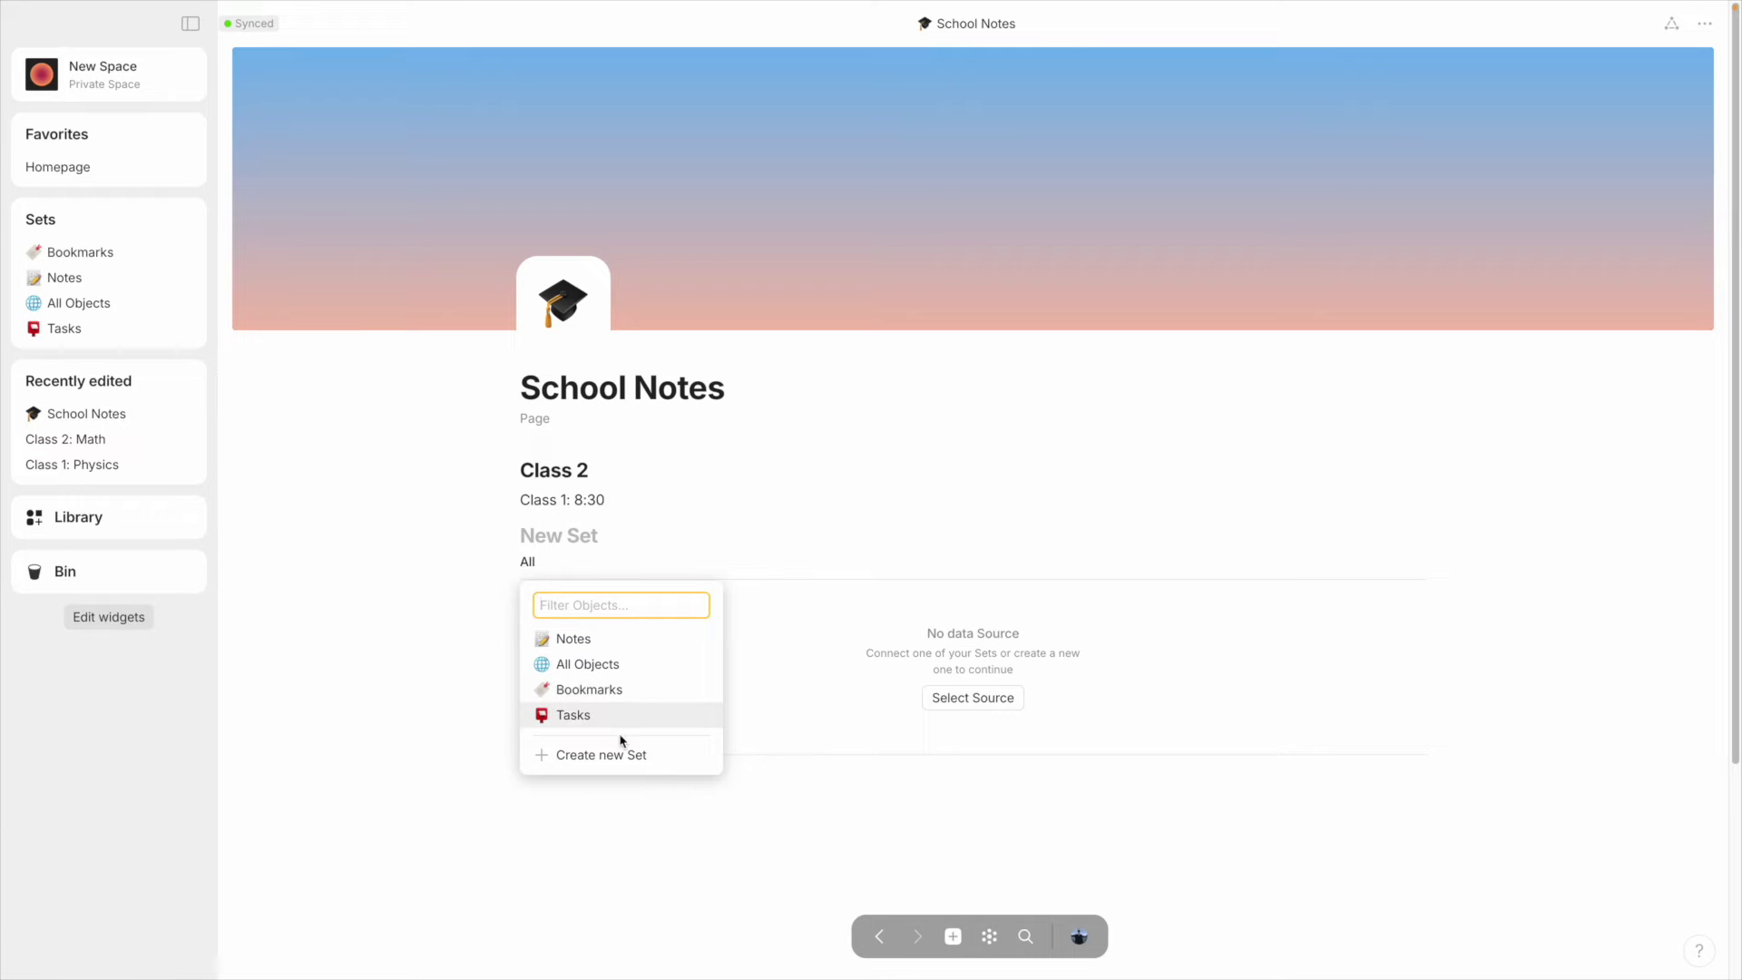
click(602, 650)
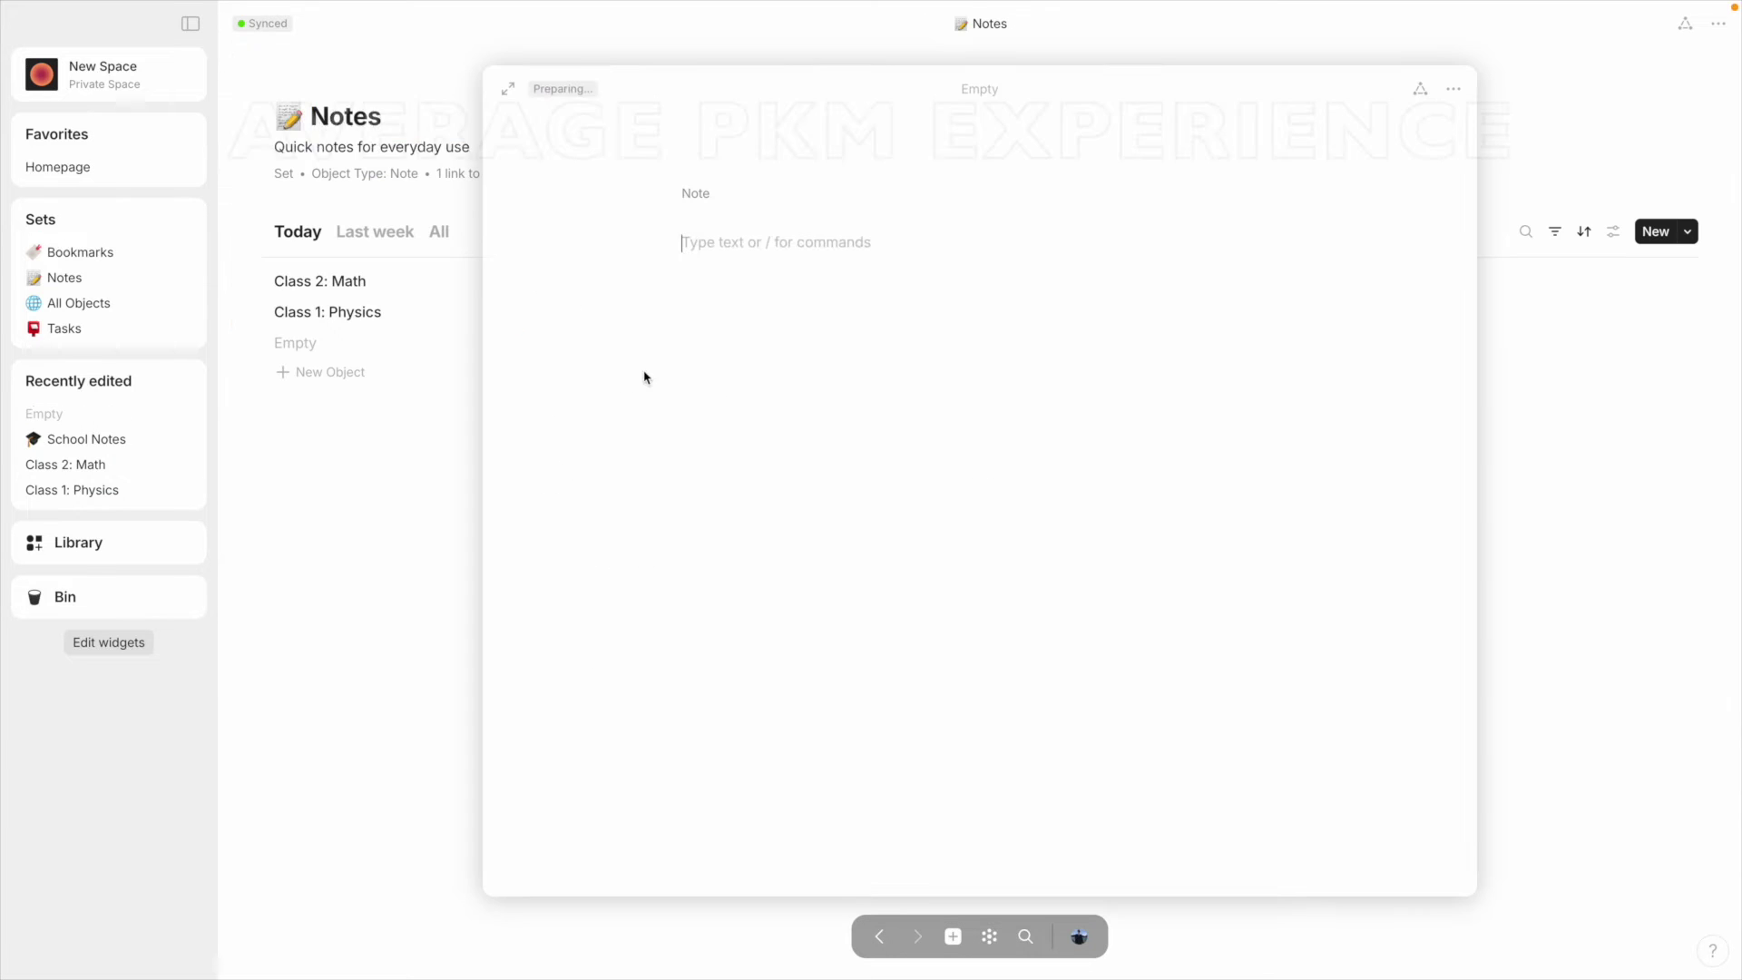
Add notes 'Note 1: Cool books' (Enders Game), 'Note 2: Minecraft bases', 'Note 3: the 2008 financial crisis', 'Note 4'
text(Note 1: Cool books)
key(Return)
text(Enders Game)
key(Escape)
click(545, 372)
text(Note 2: Minecraft bases)
key(Escape)
click(544, 405)
text(Note 3: the 2008 financial crisis)
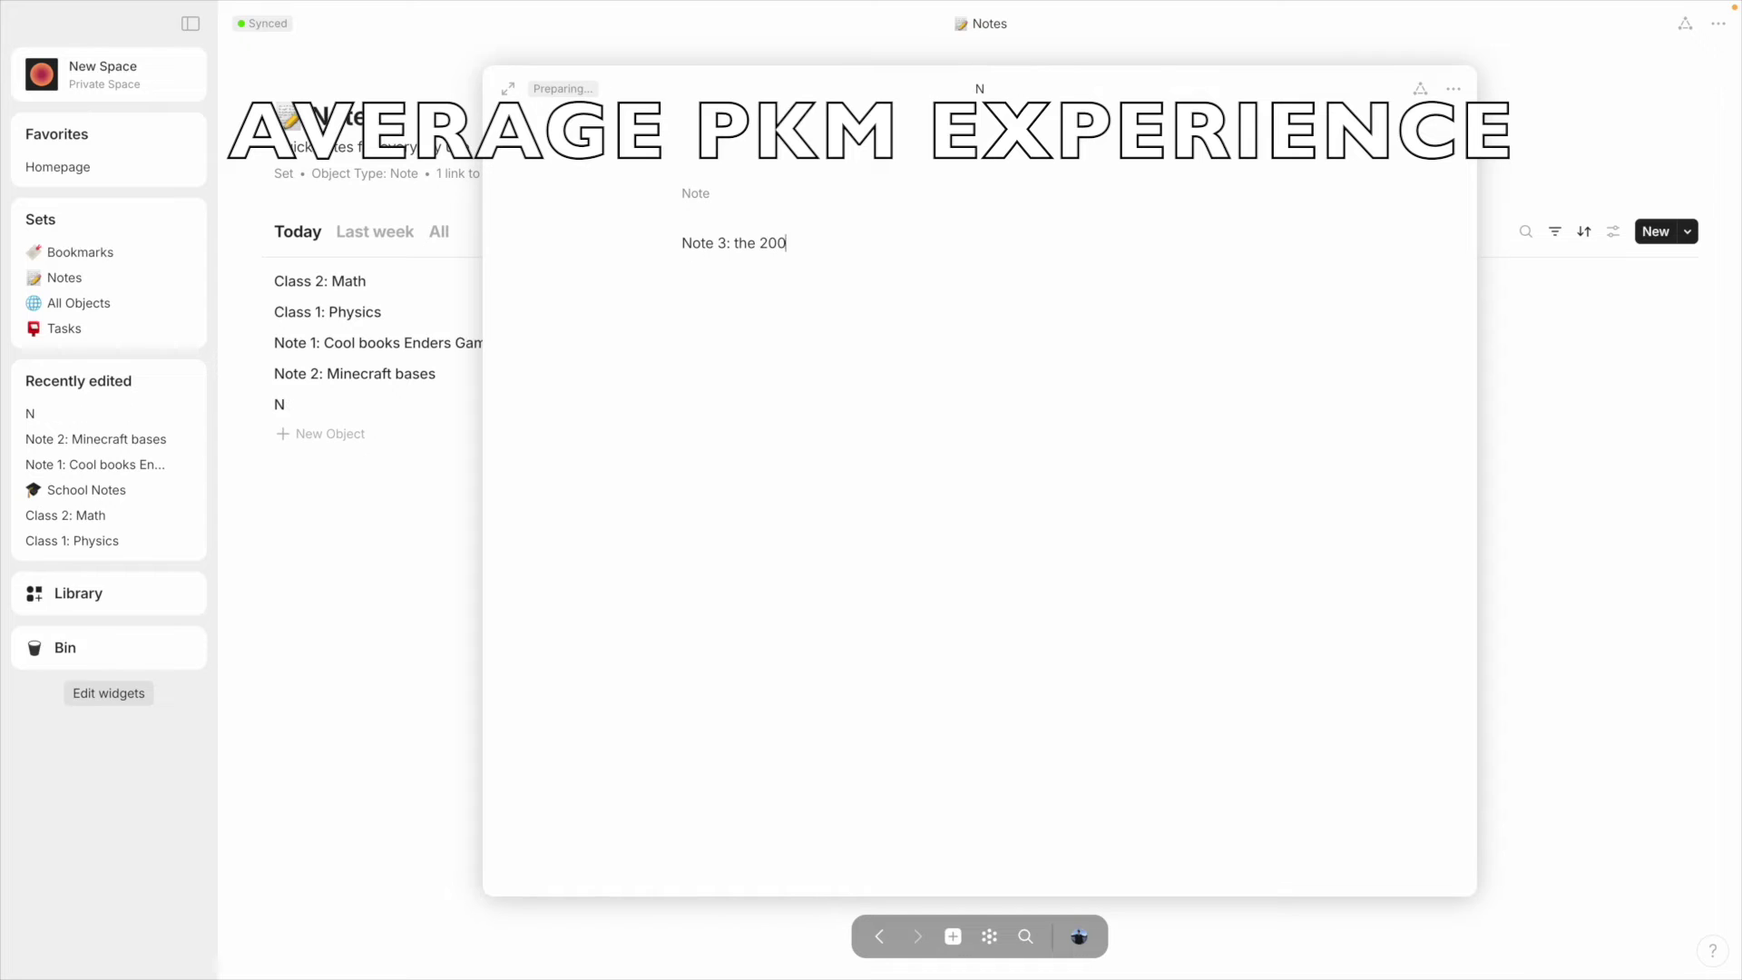
key(Escape)
click(363, 434)
text(Note 4:)
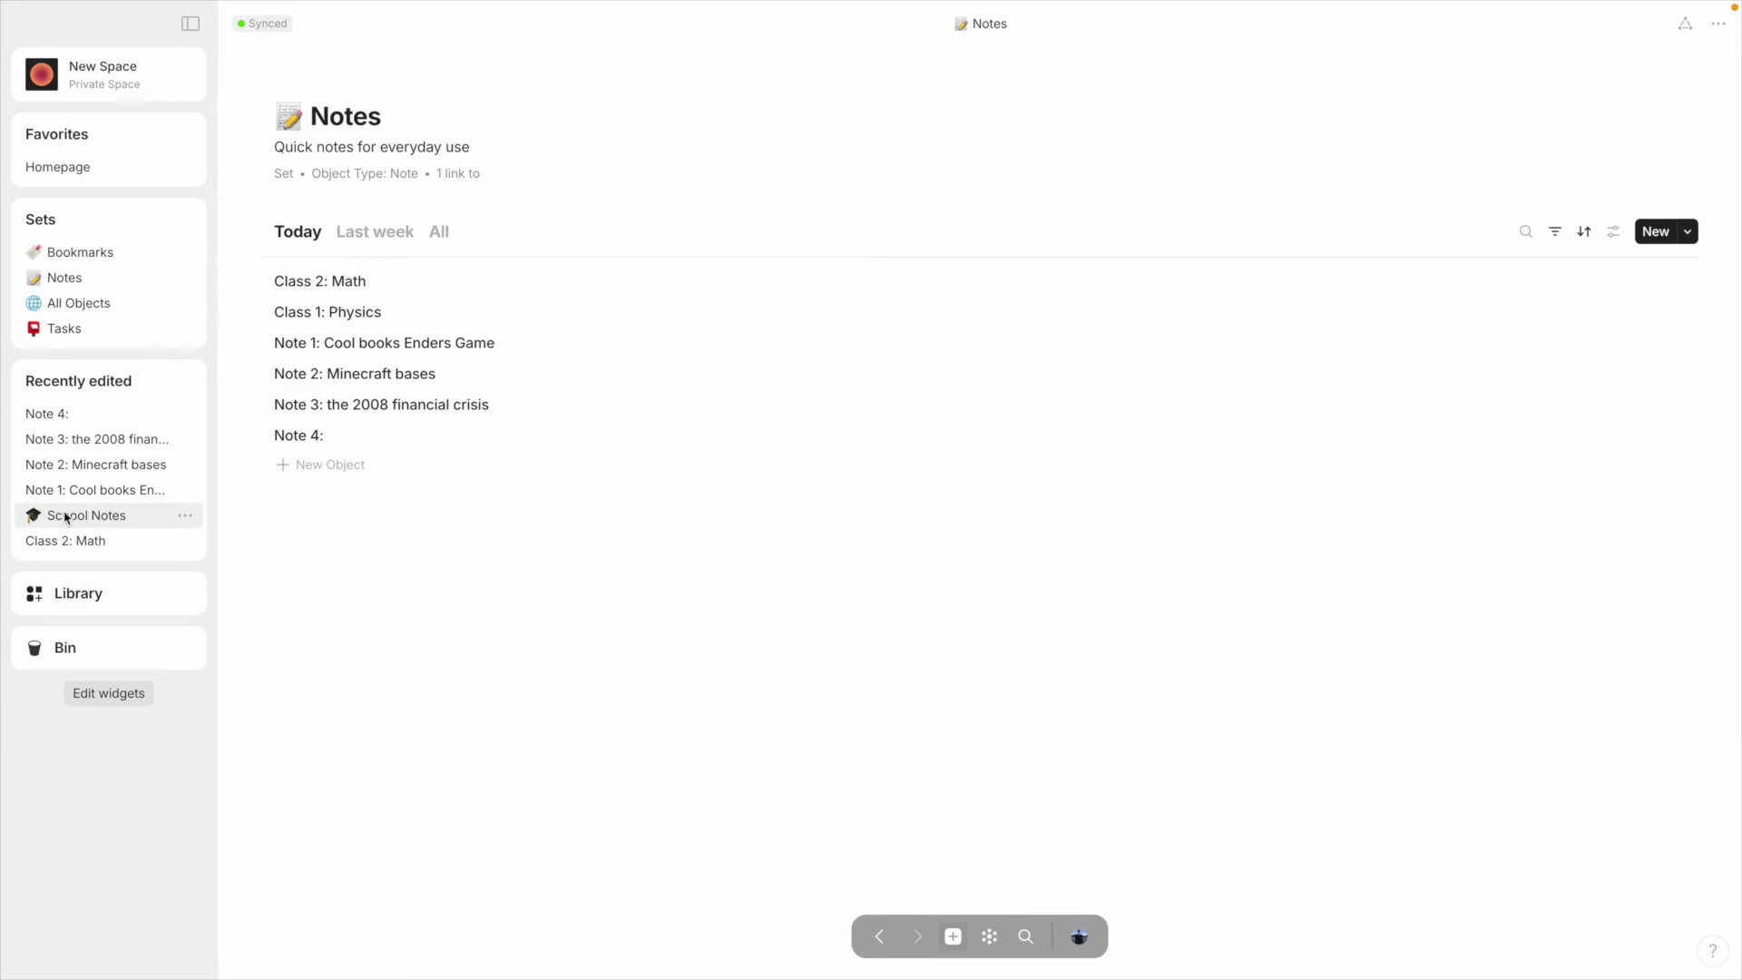
Insert a new inline collection titled School Notes below the embedded Notes set
click(86, 515)
click(622, 860)
text(/collec)
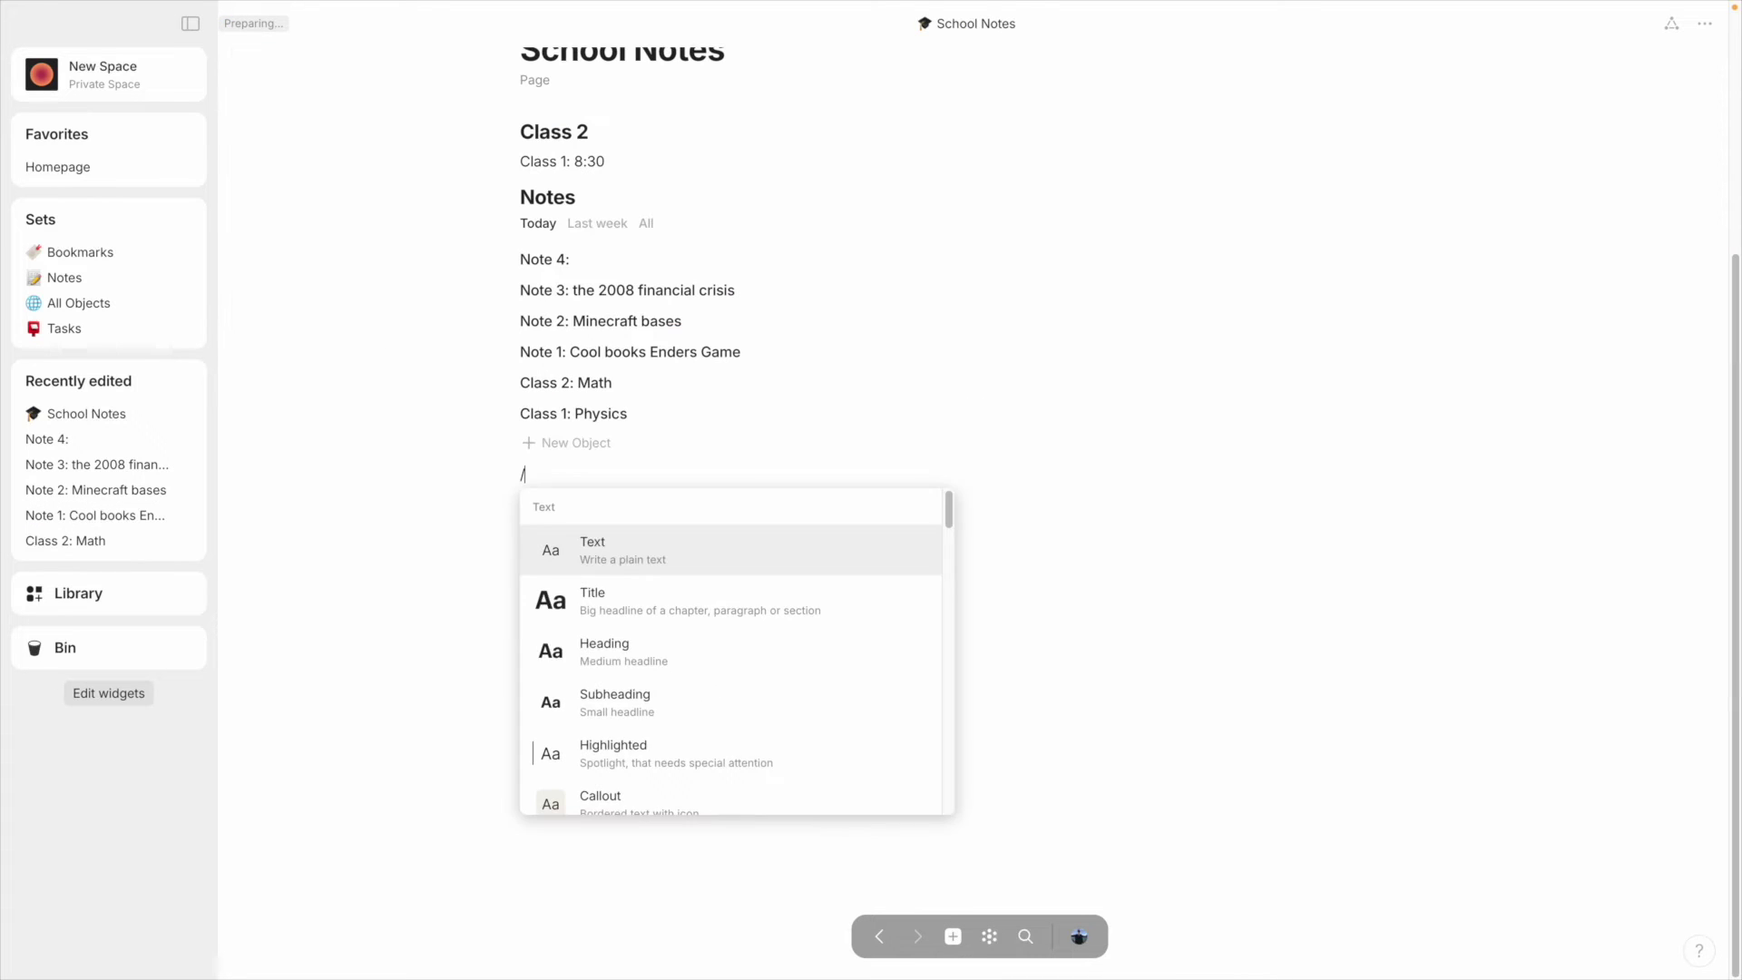
click(657, 632)
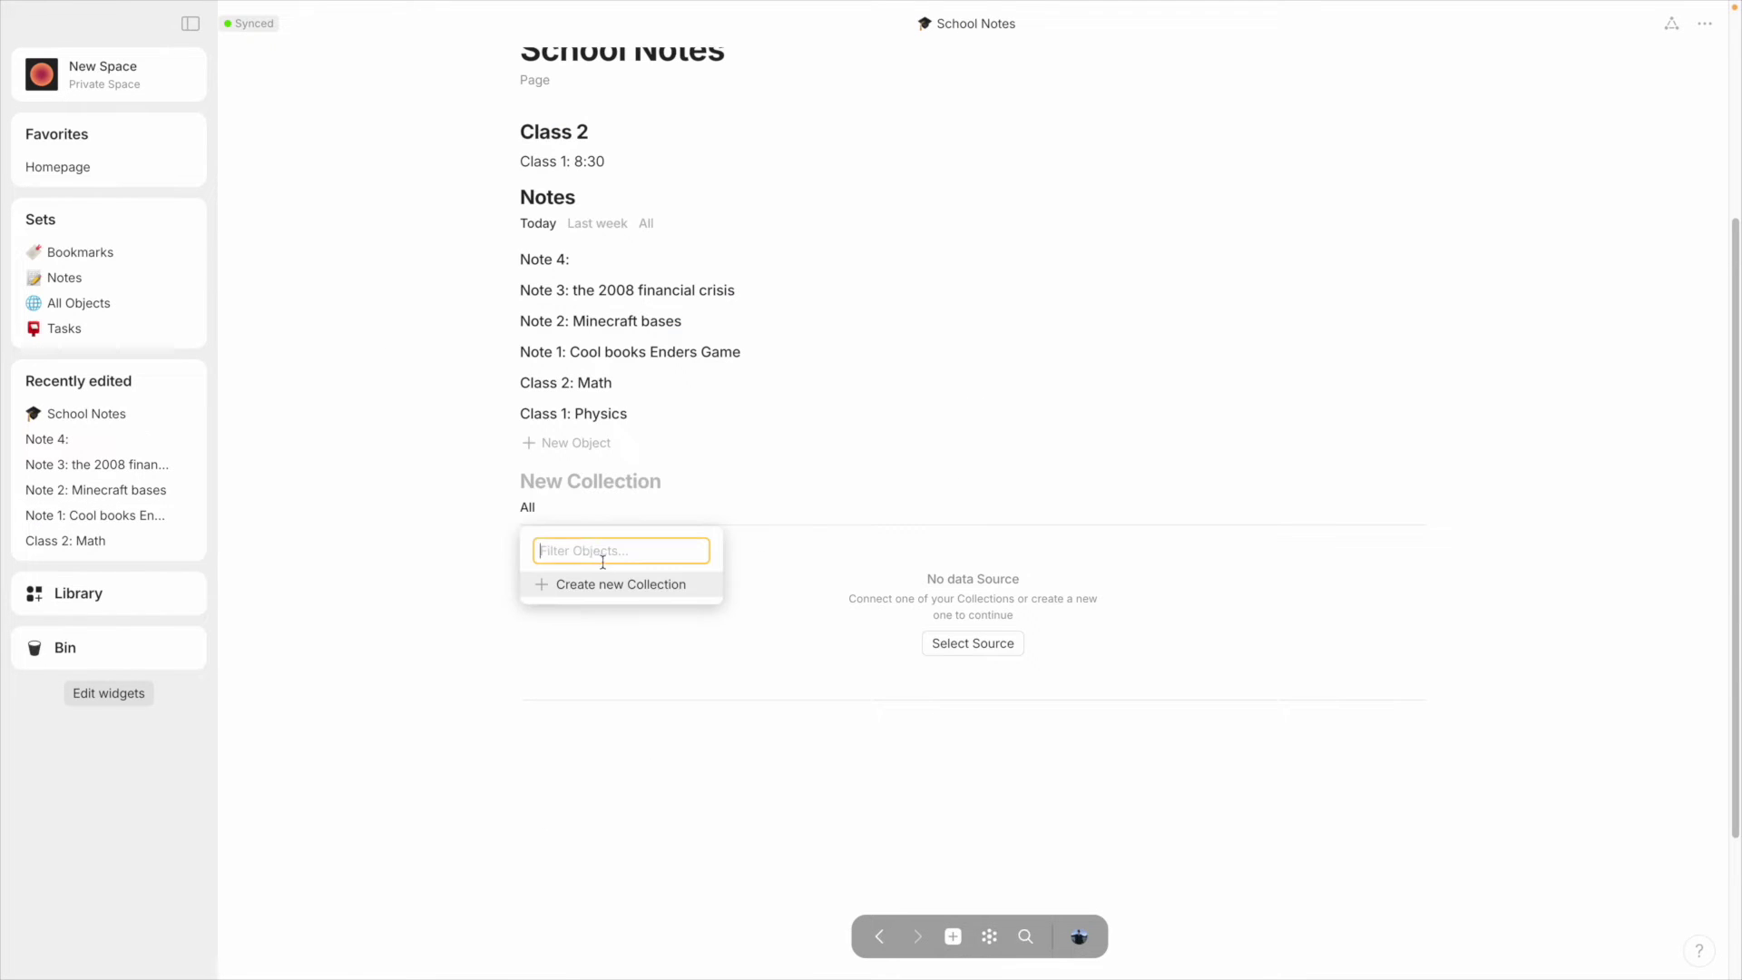
click(575, 582)
text(School)
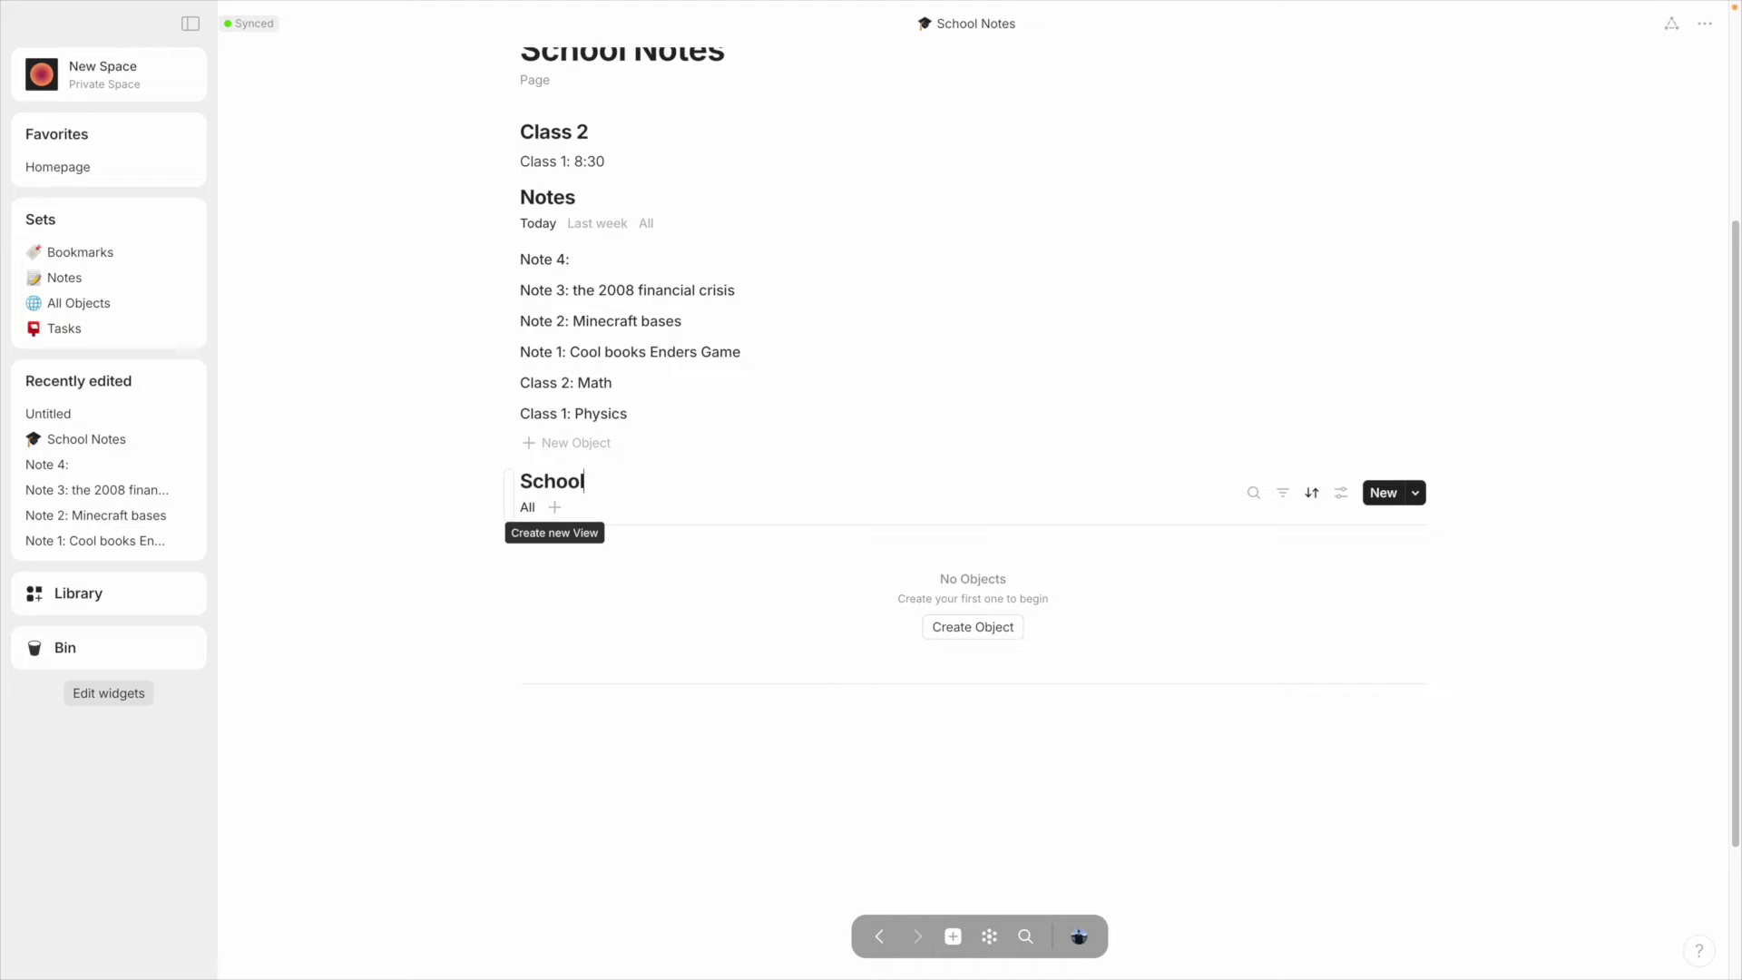
text( Notes)
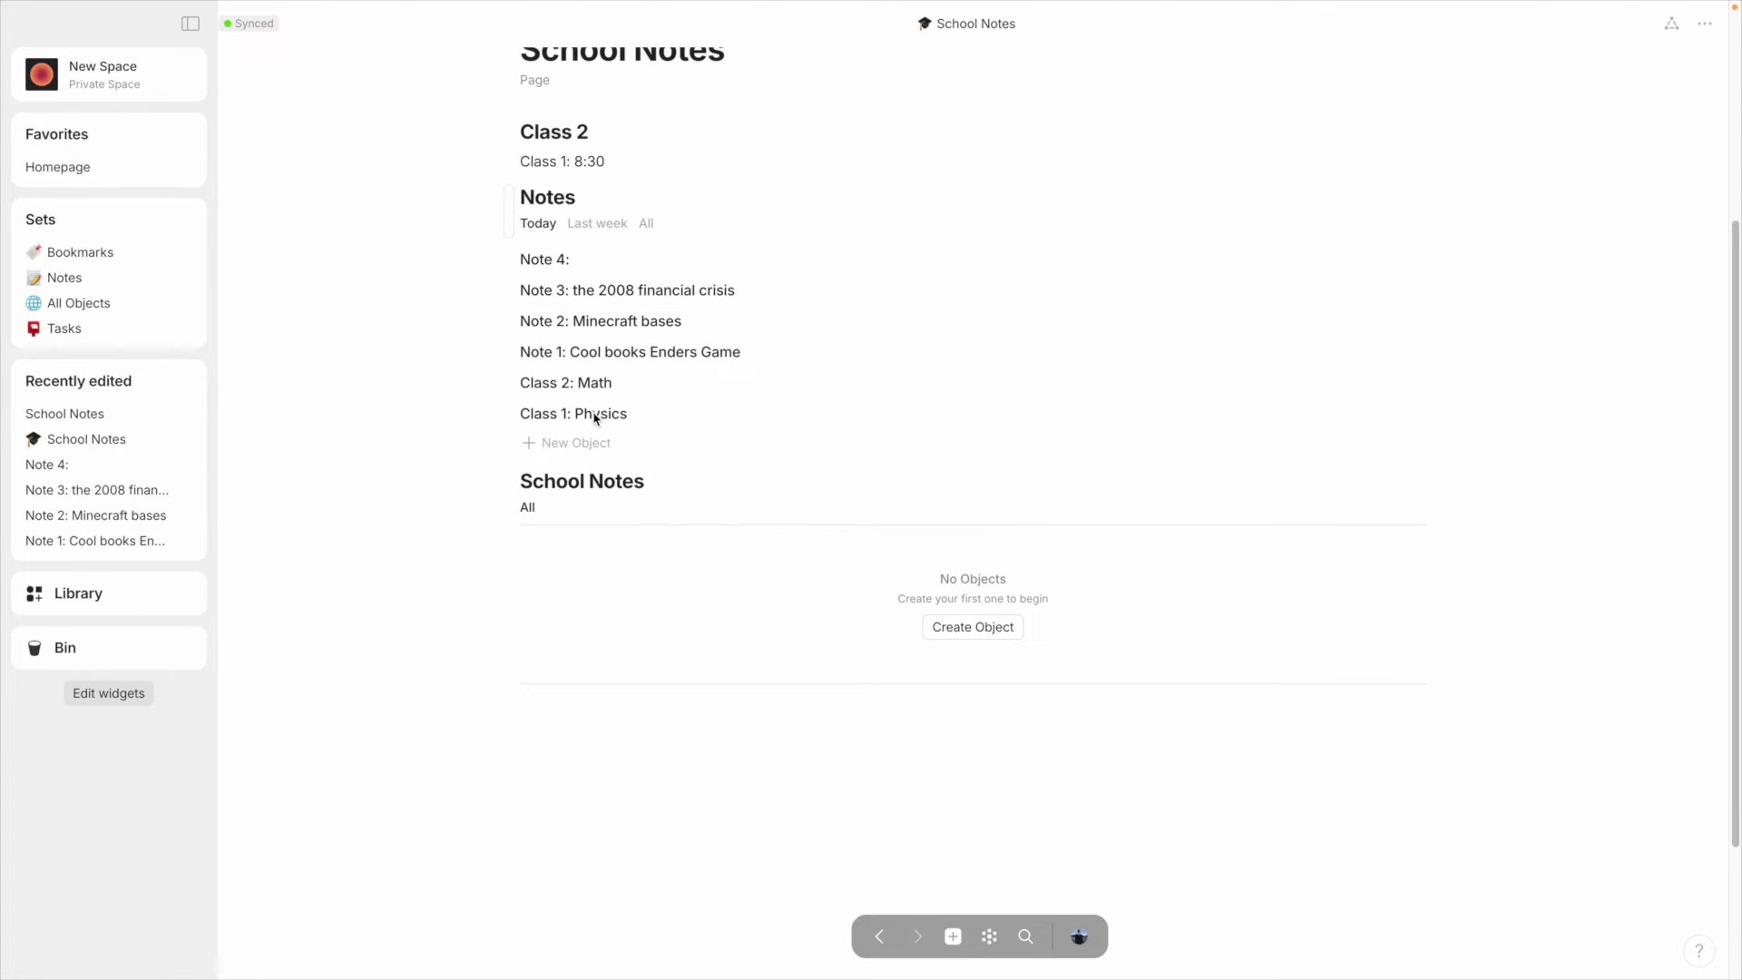
Link the Class 1: Physics note into the School Notes collection via Add link to object
click(594, 415)
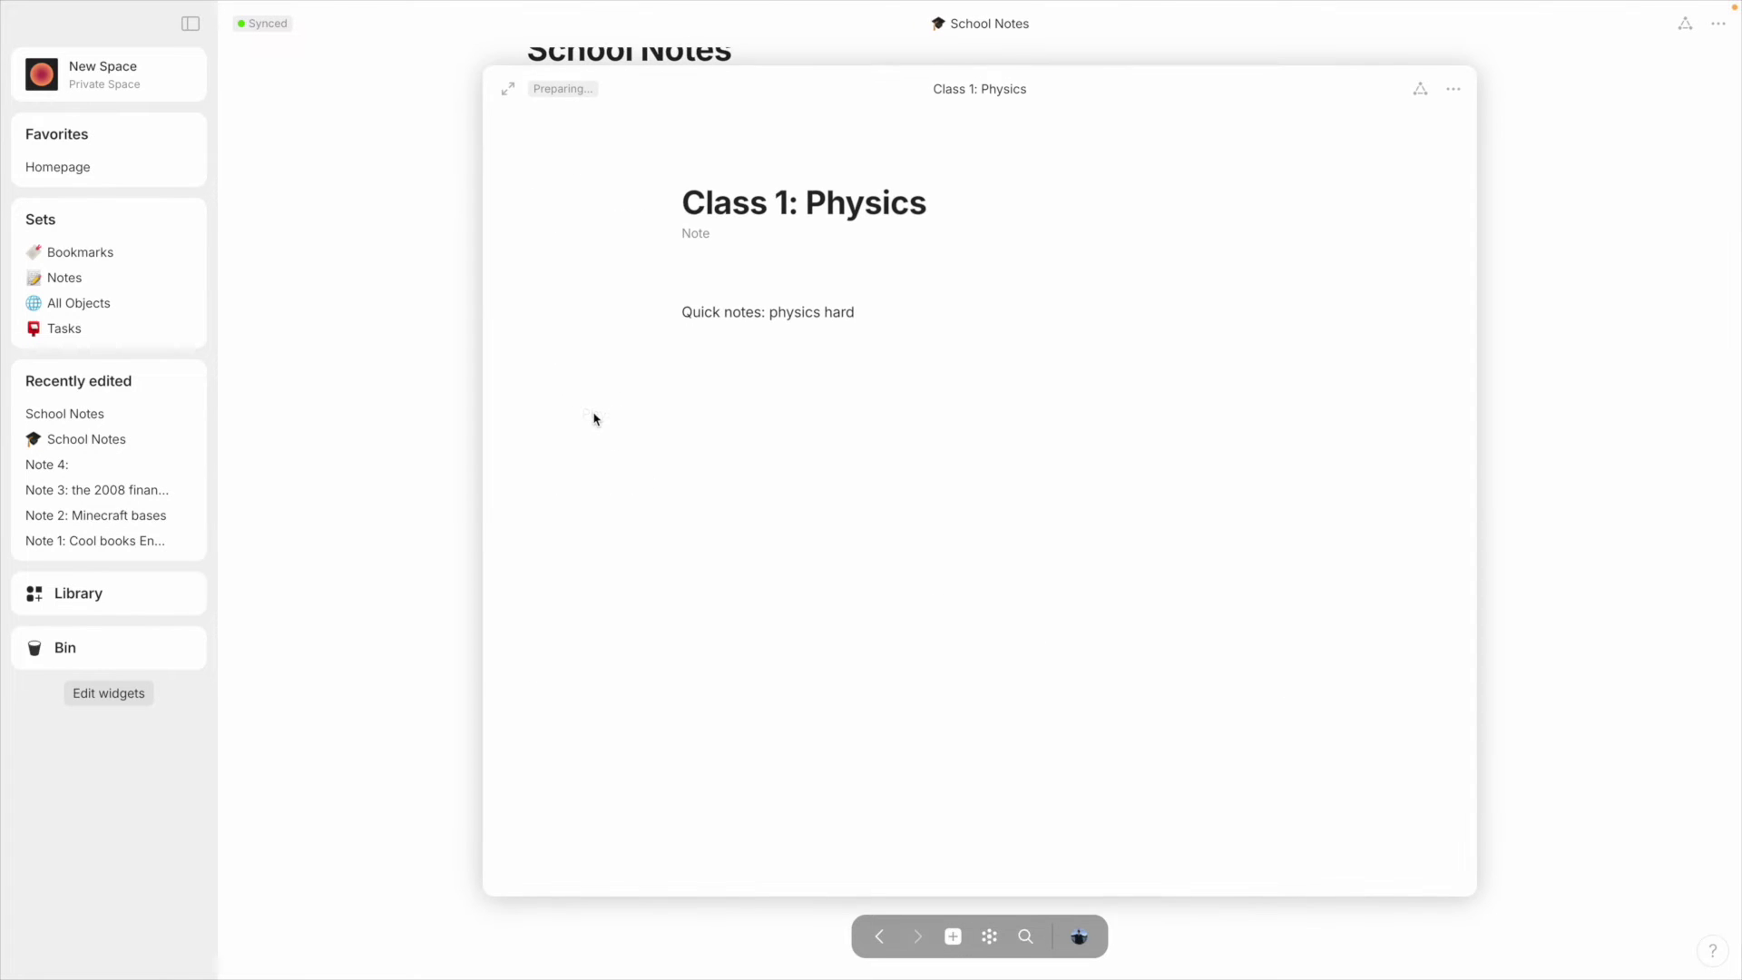
click(1450, 91)
mouse_move(1378, 216)
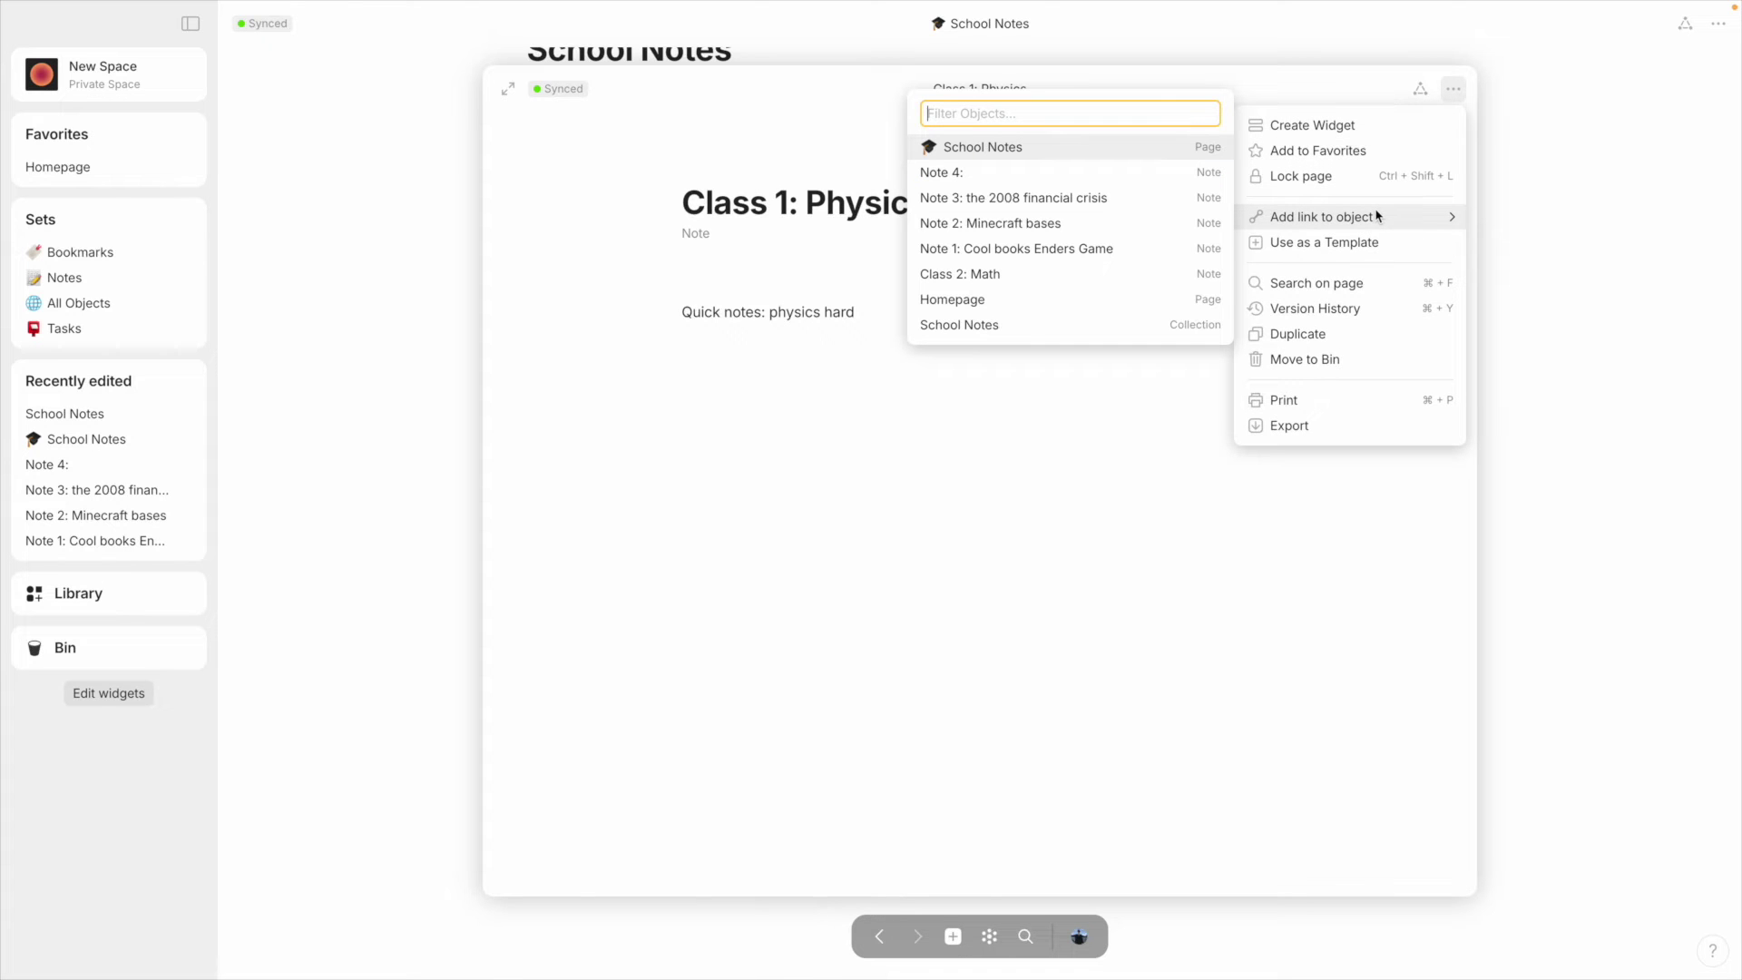
text(school)
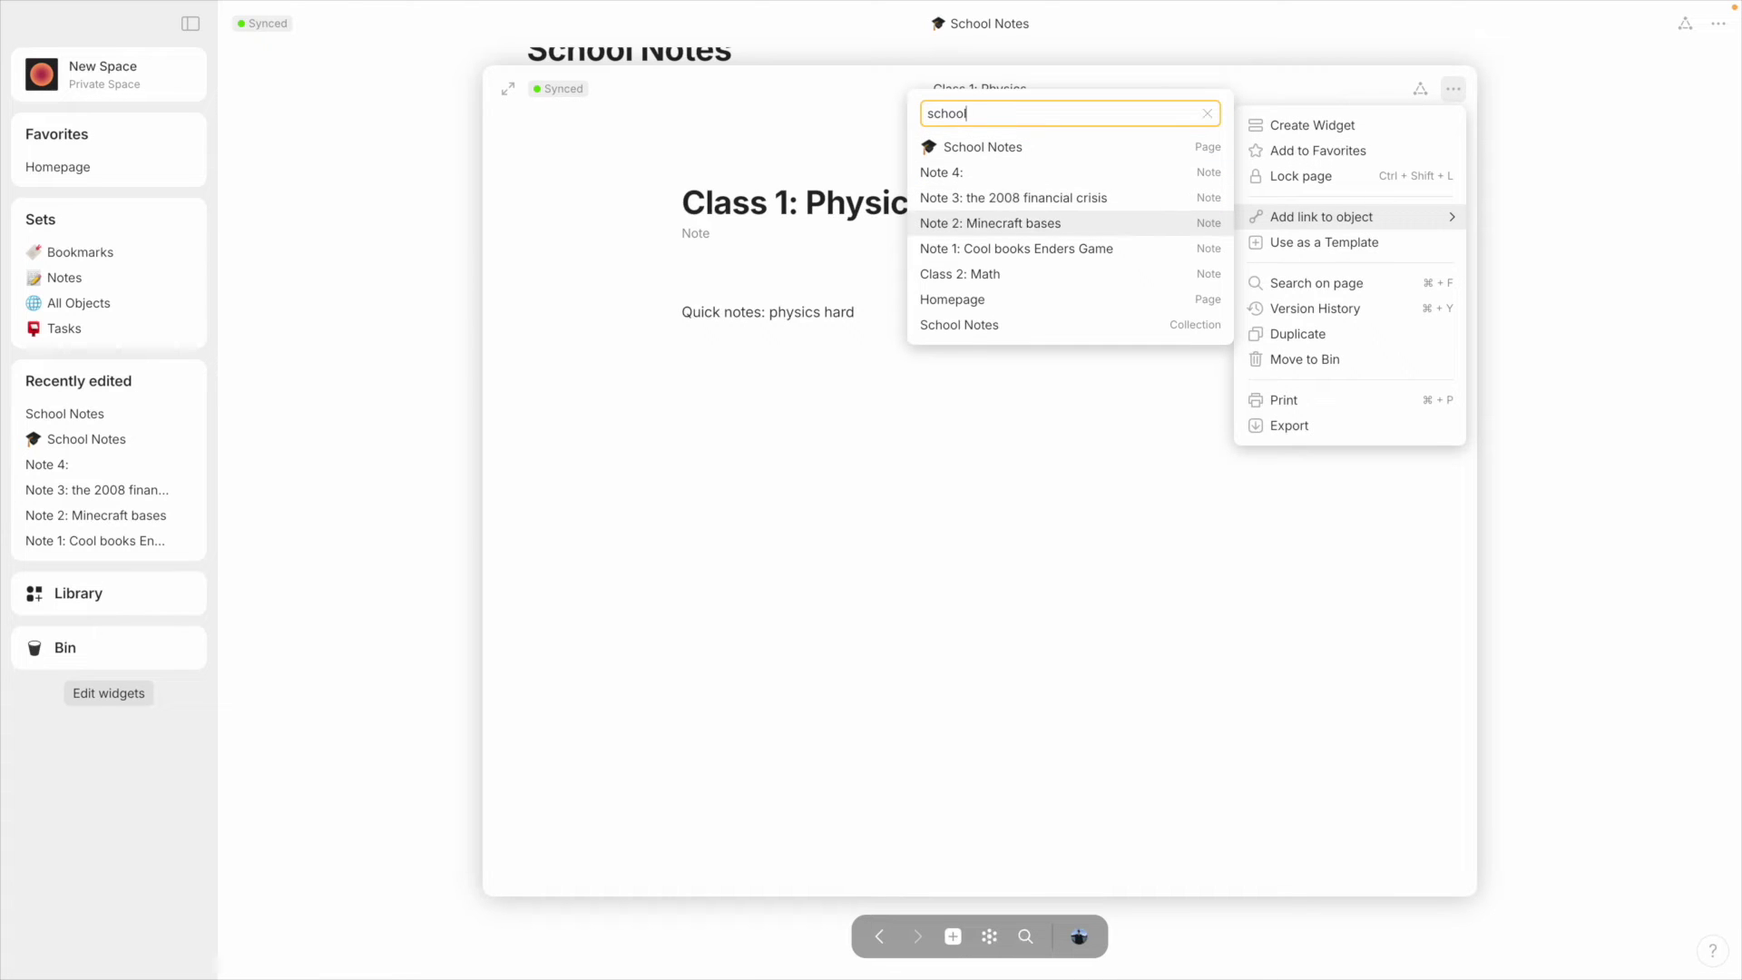
click(1136, 225)
key(Escape)
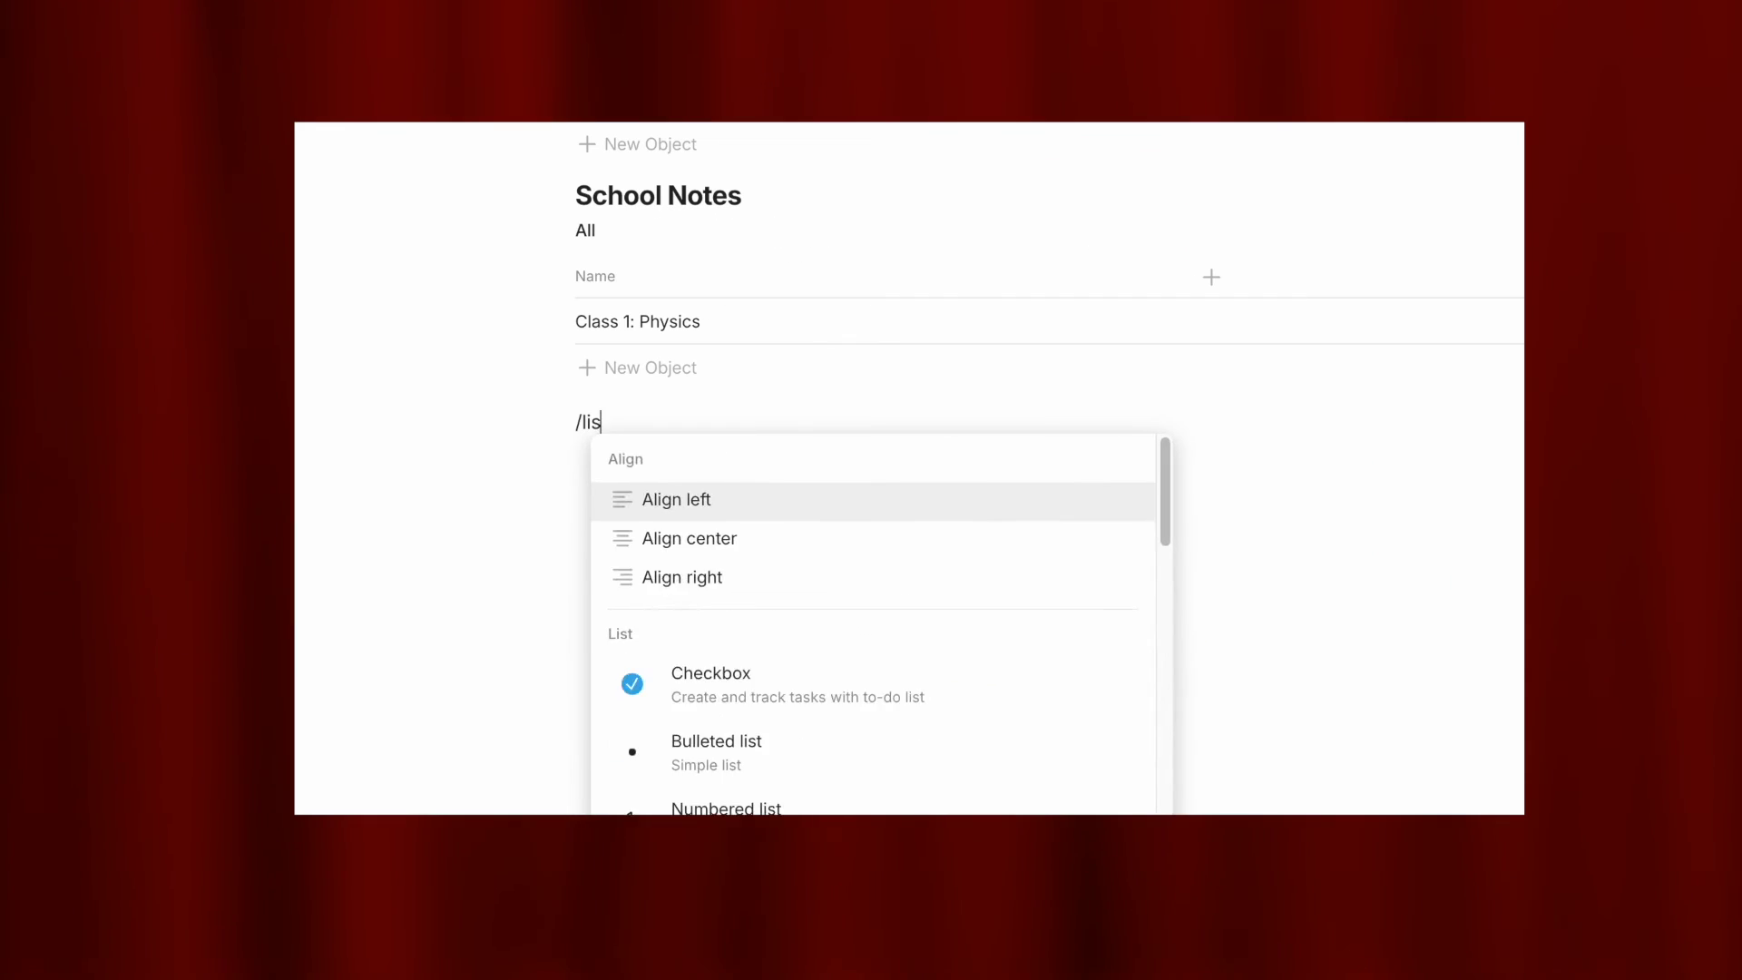
Add a numbered list with items 'Thing' and 'Thing 2'
text(ist)
click(888, 642)
text(Thing)
key(Return)
text(Thing)
text(2)
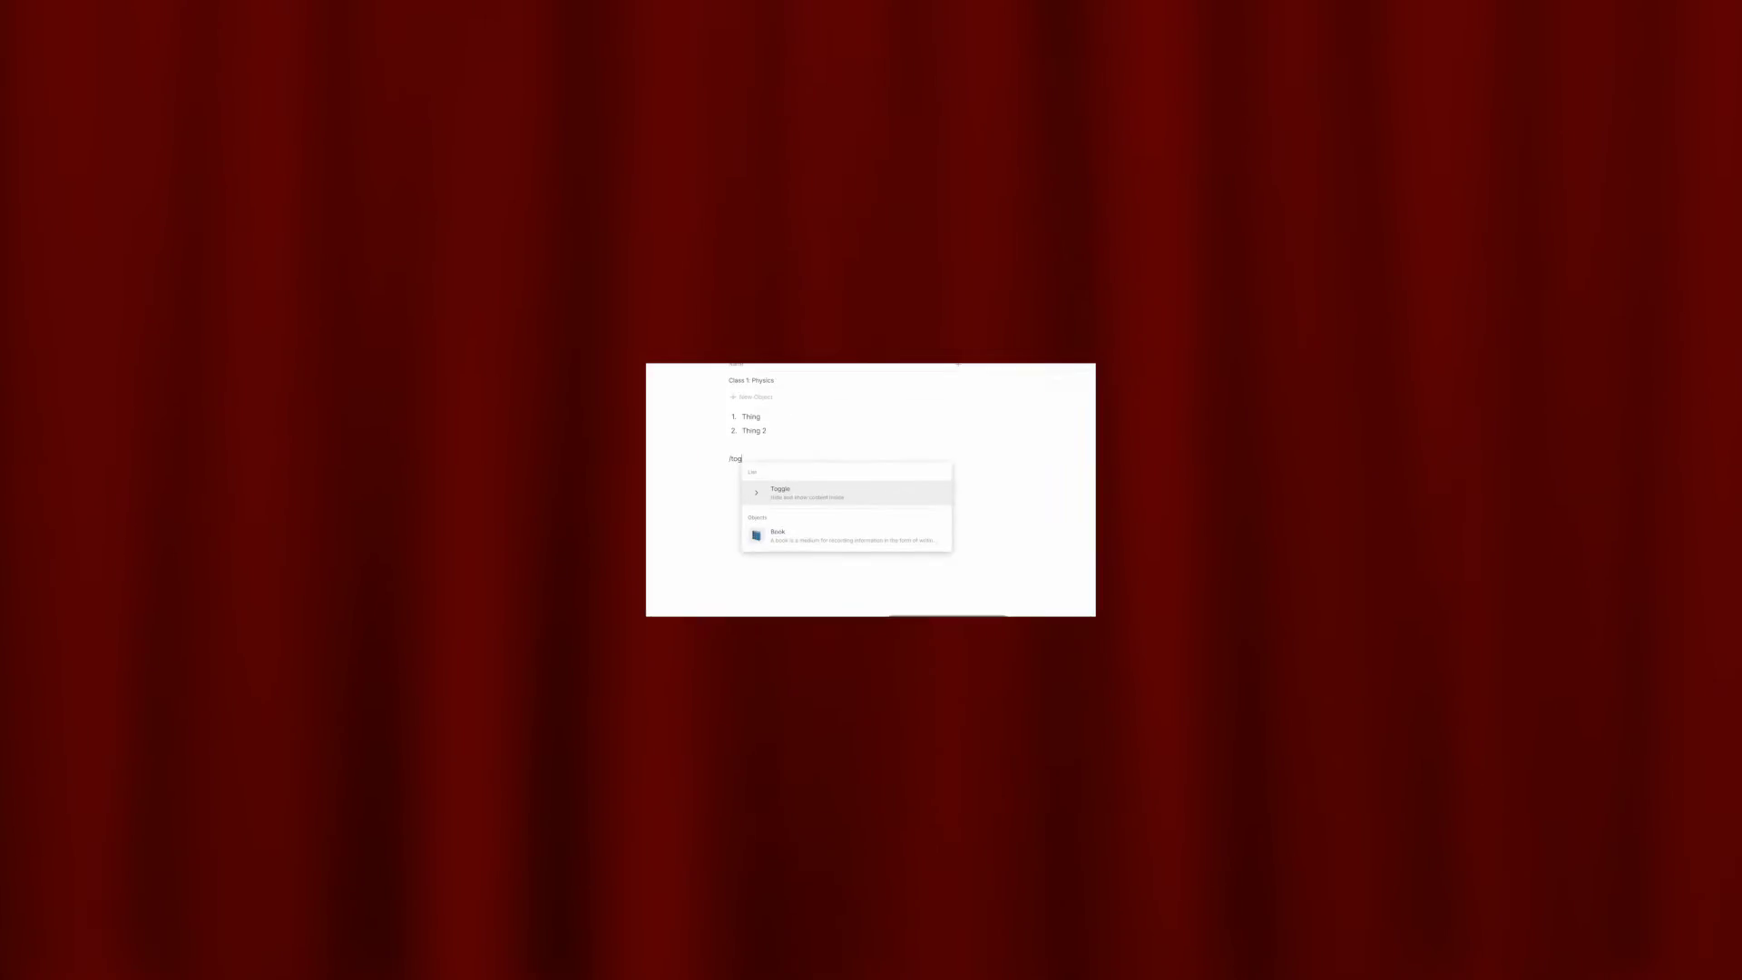
Add a toggle 'Thing' containing the line 'Little thing'
key(Return)
text(Thing)
click(460, 396)
click(509, 430)
text(Little thing)
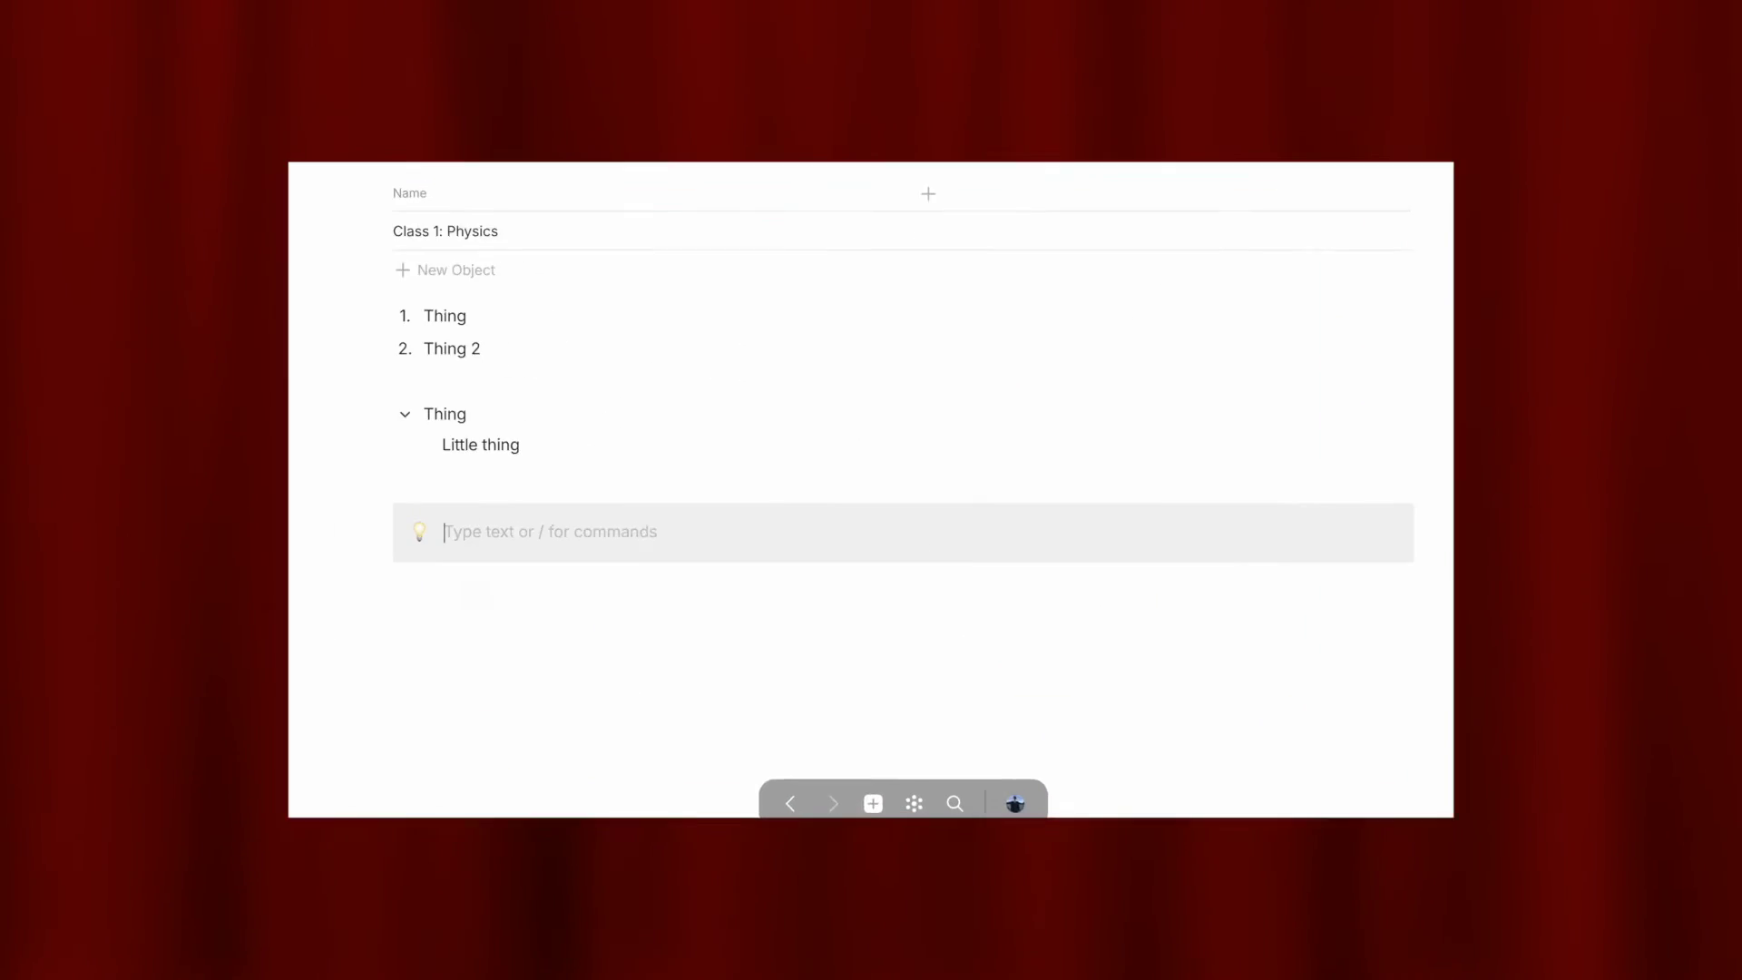
Add a callout 'Thing' with a sad-face icon instead of the lightbulb
text(Thi)
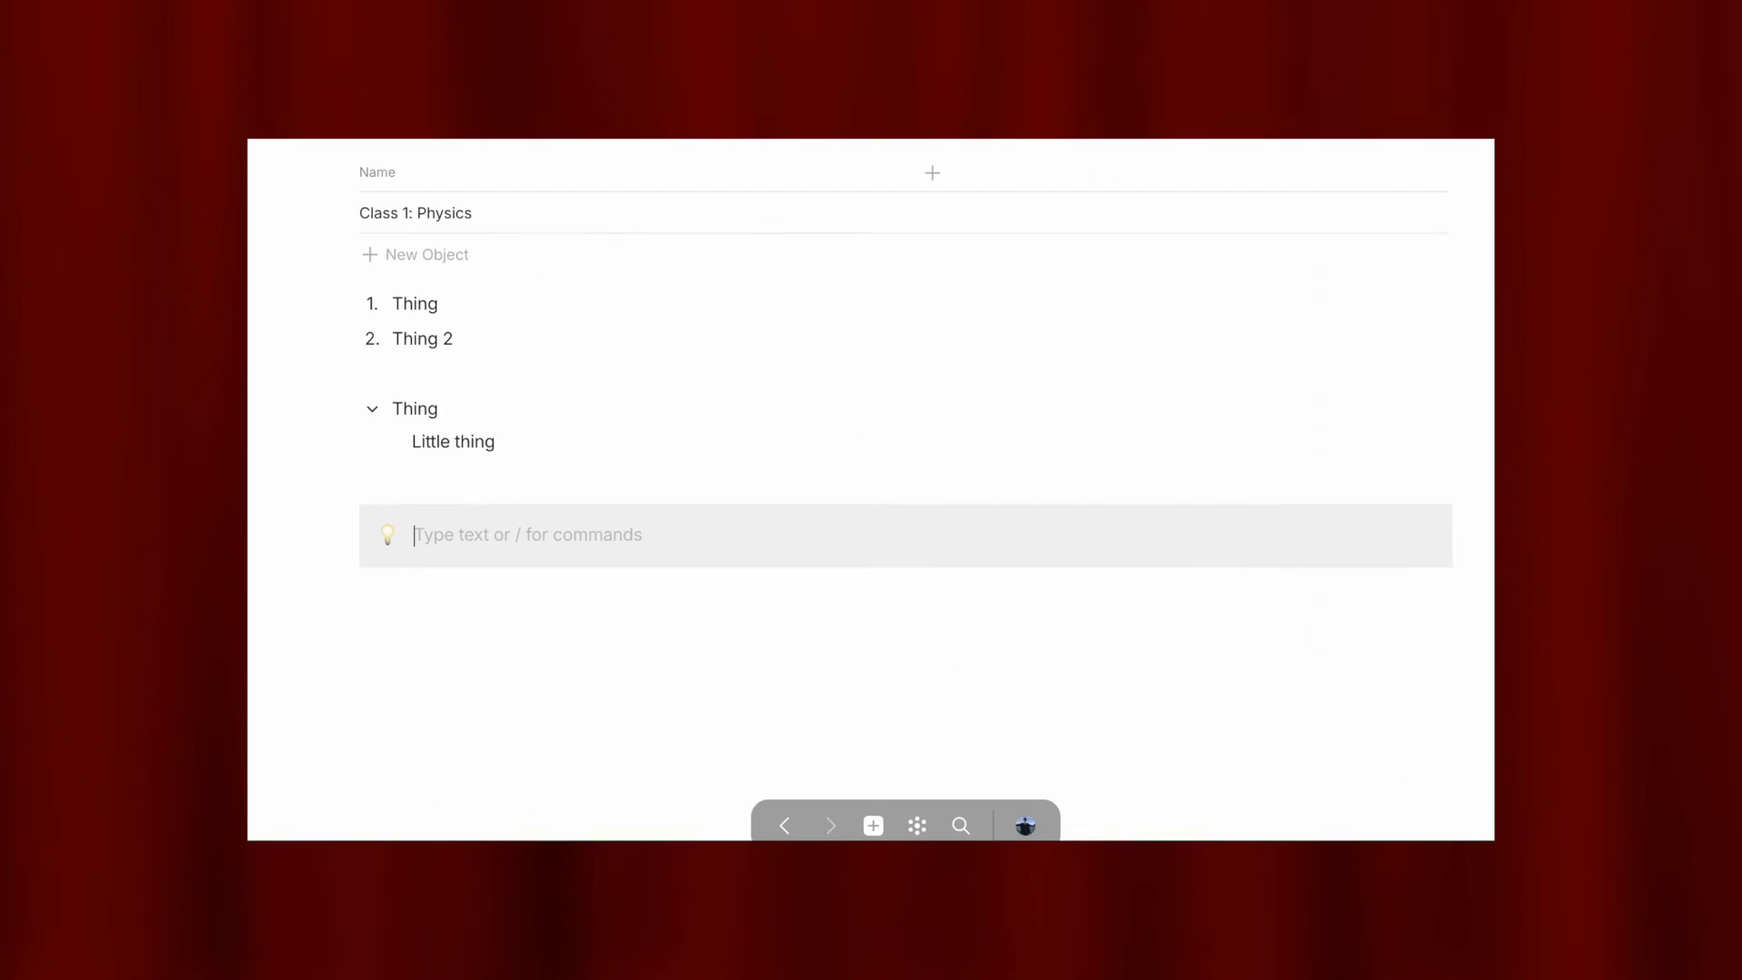
text(ng)
click(379, 539)
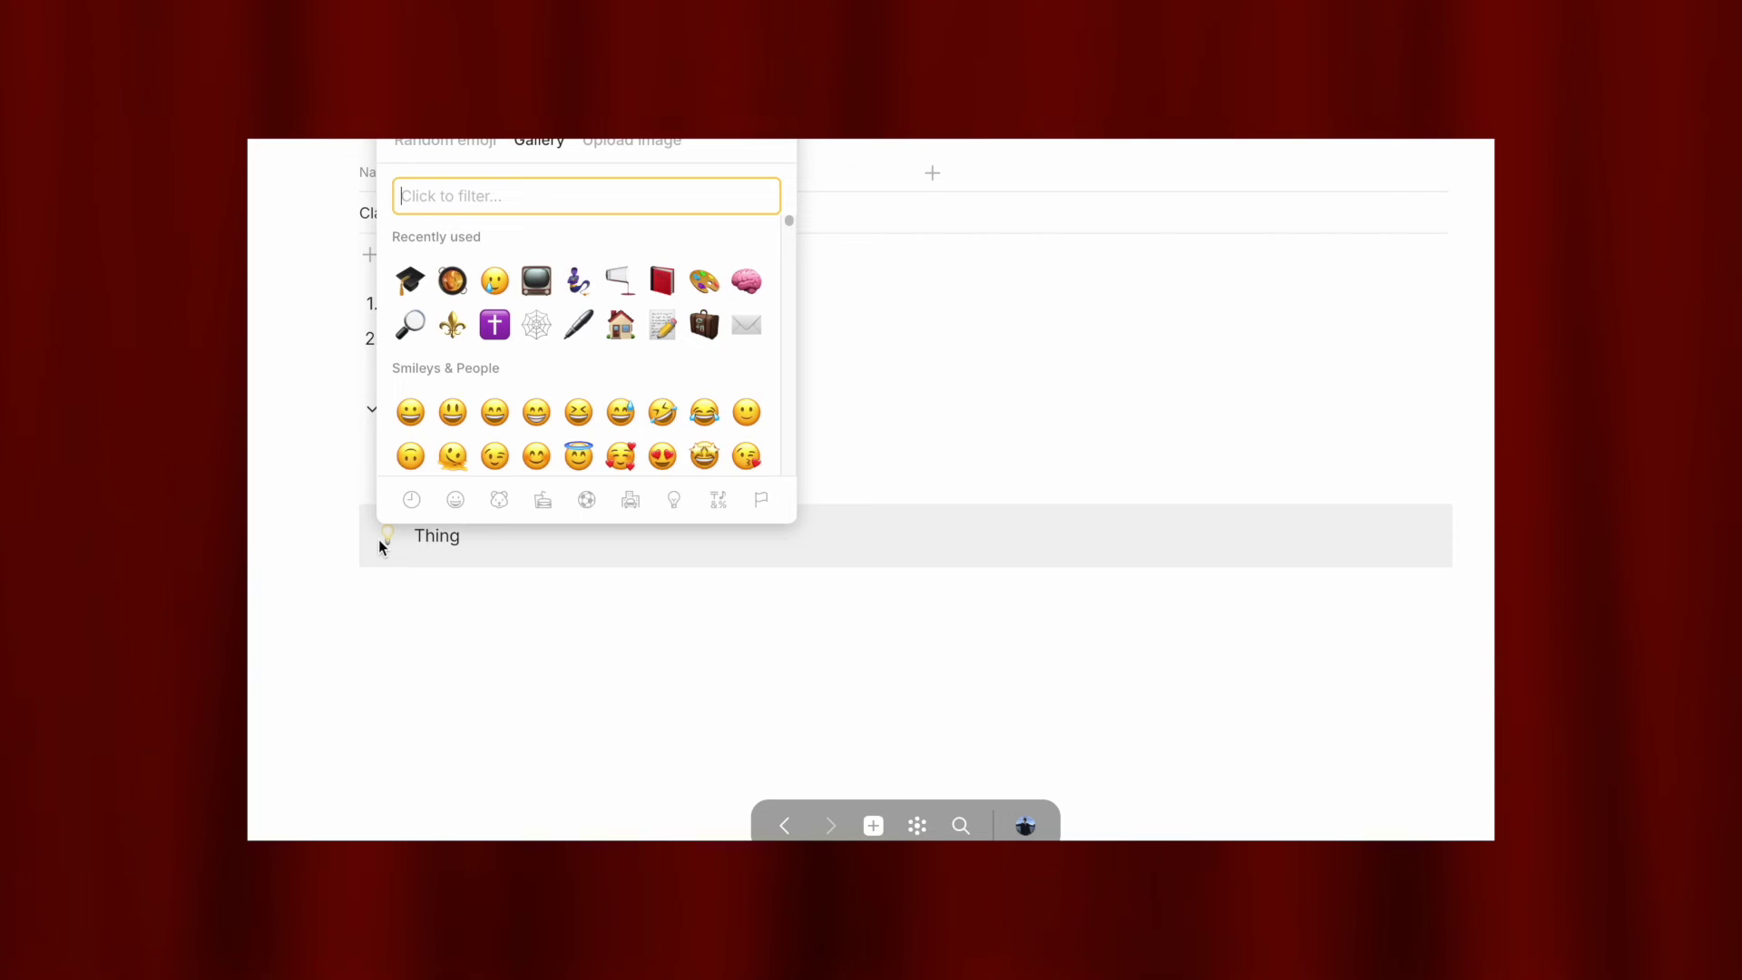
click(701, 297)
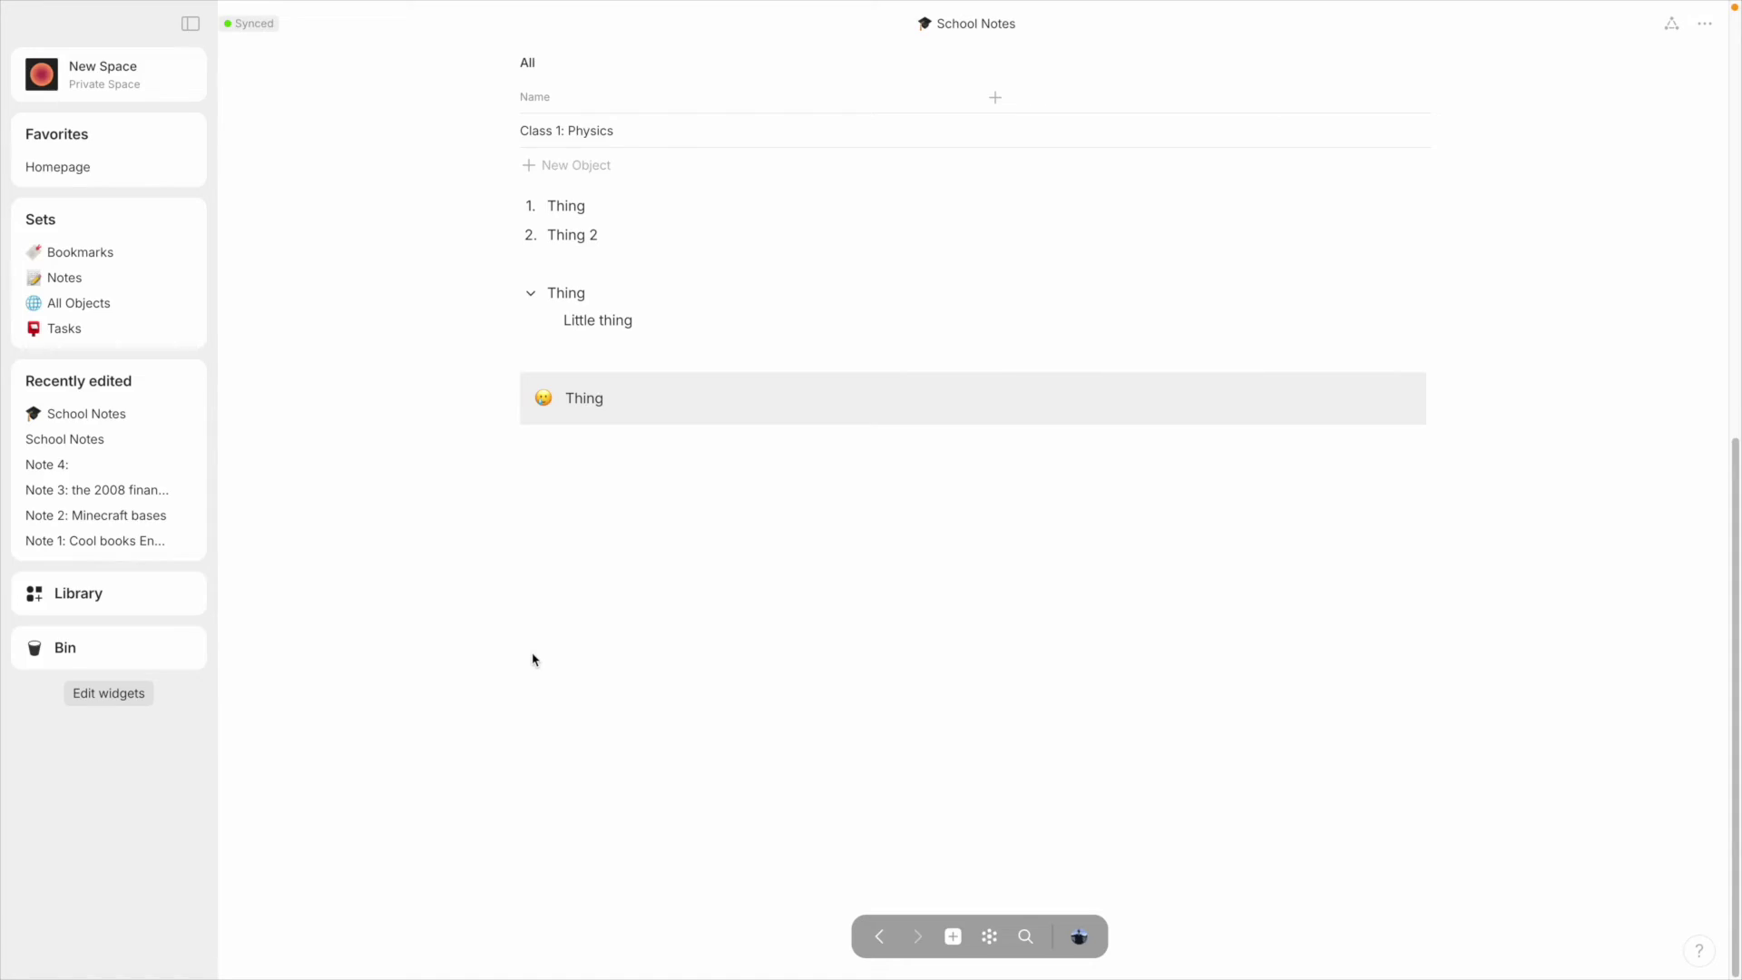
Browse the Anytype Library types and inspect the Book type's details
click(152, 609)
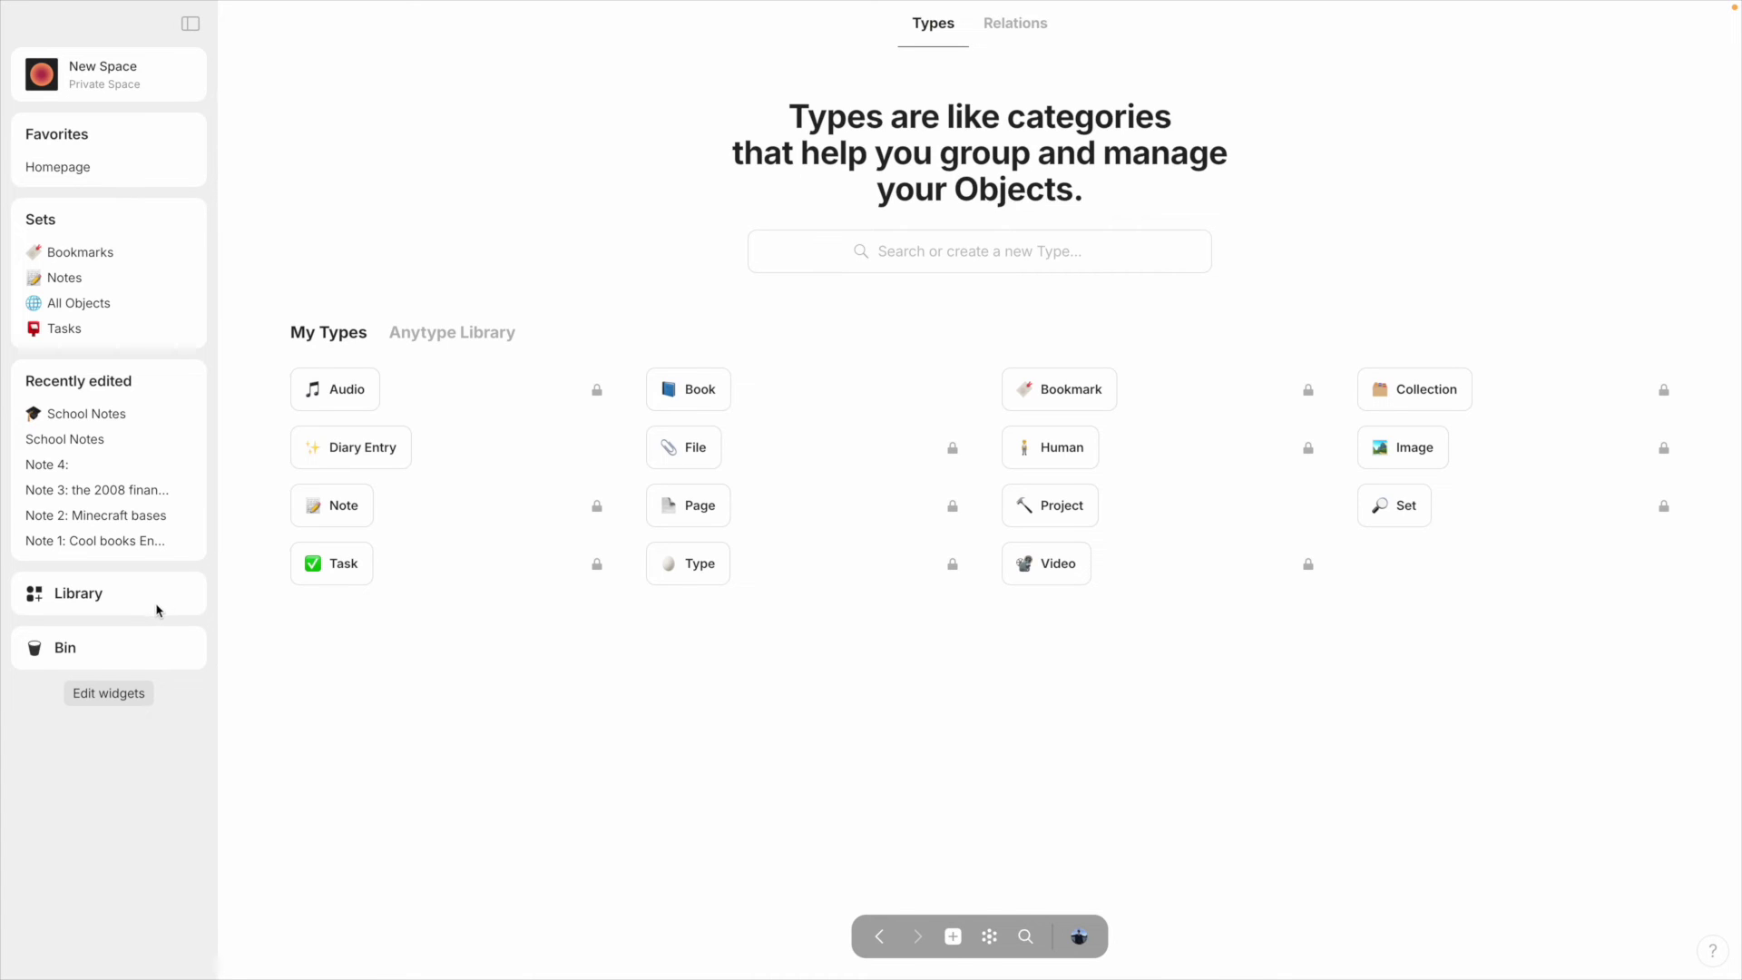
click(429, 336)
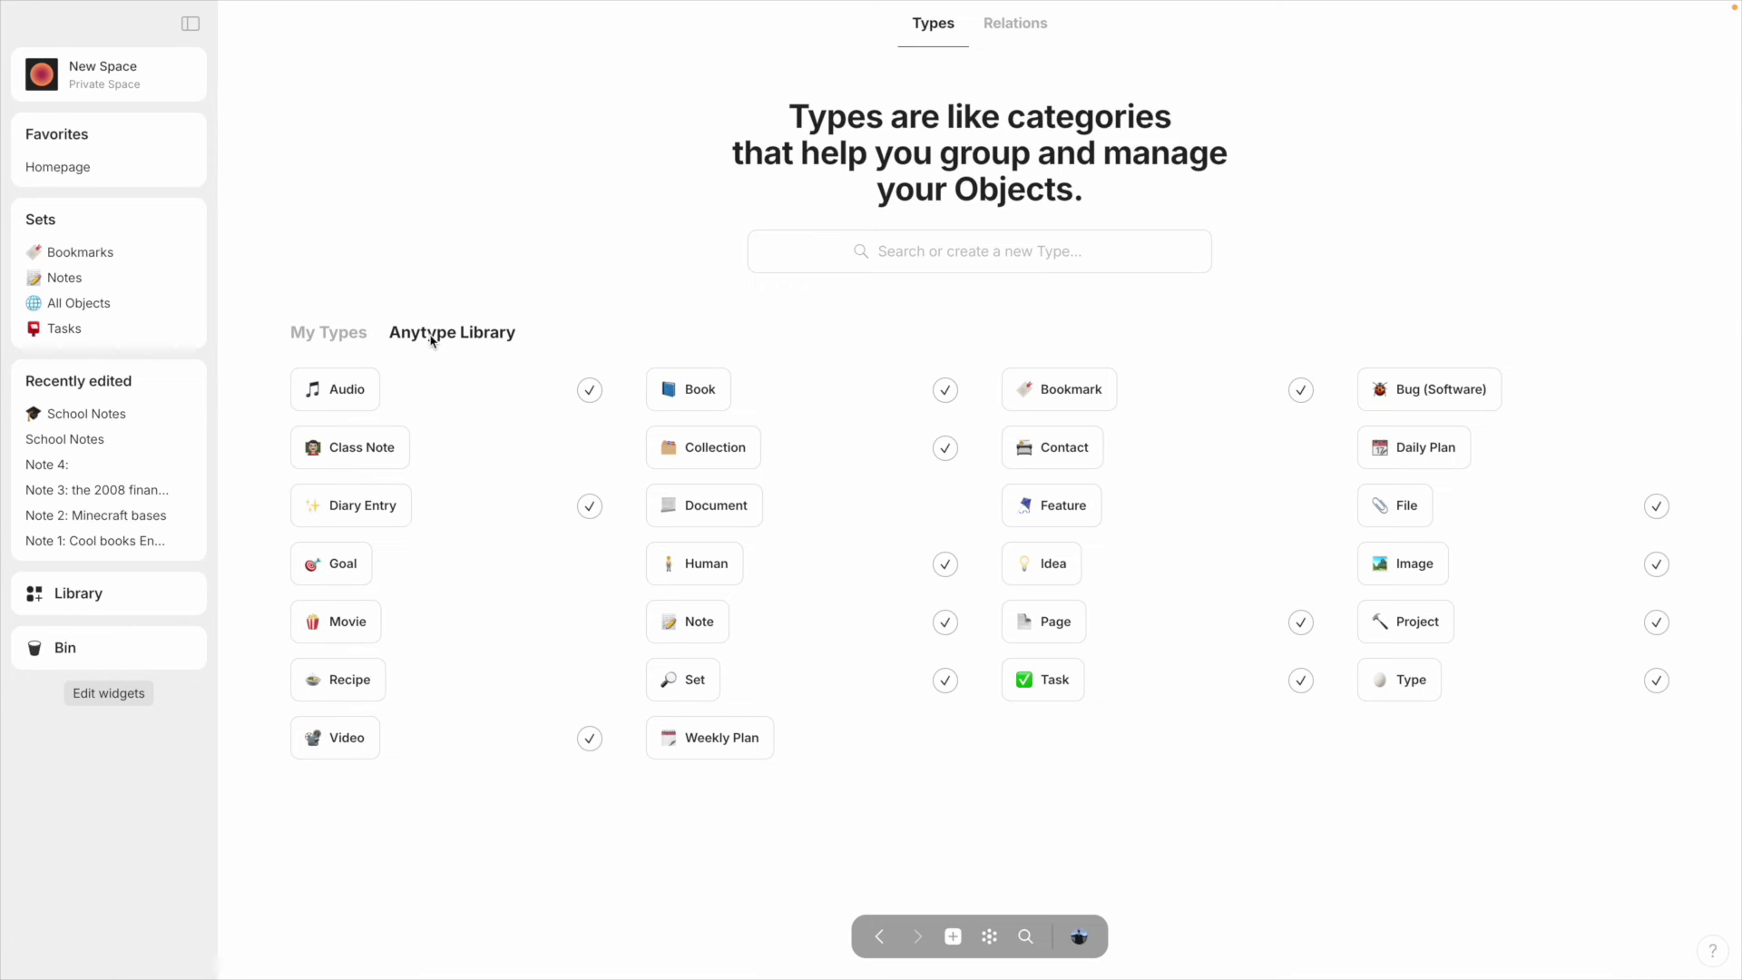
click(679, 392)
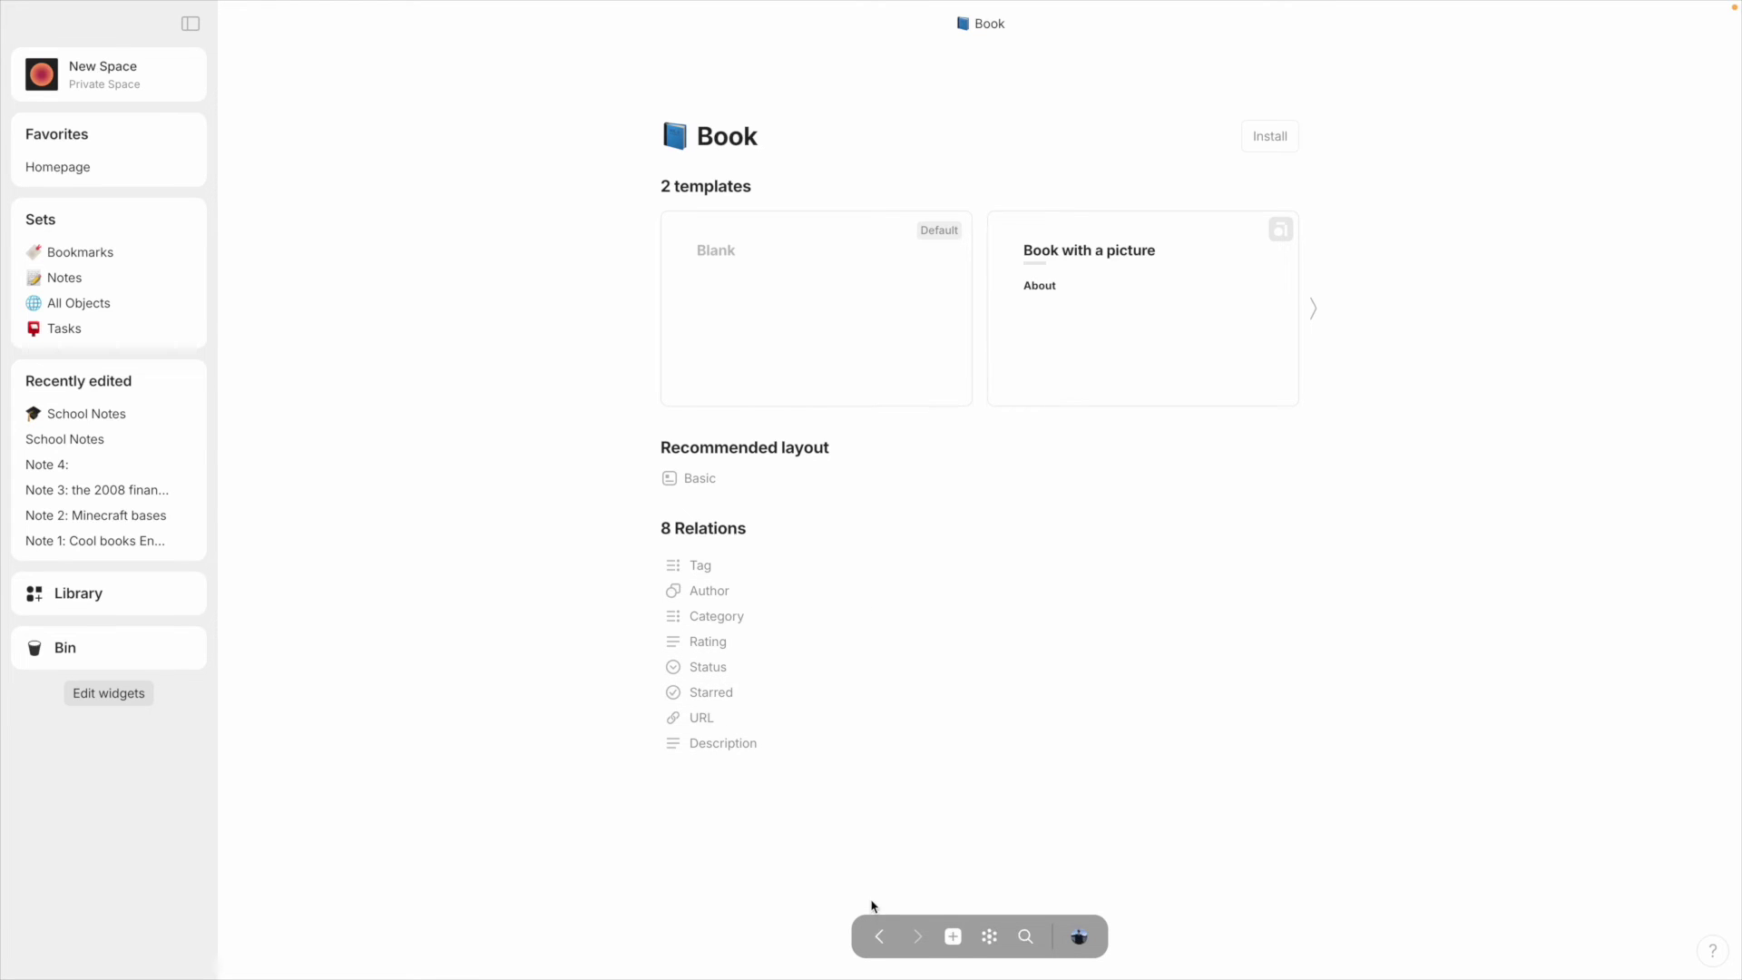
click(881, 936)
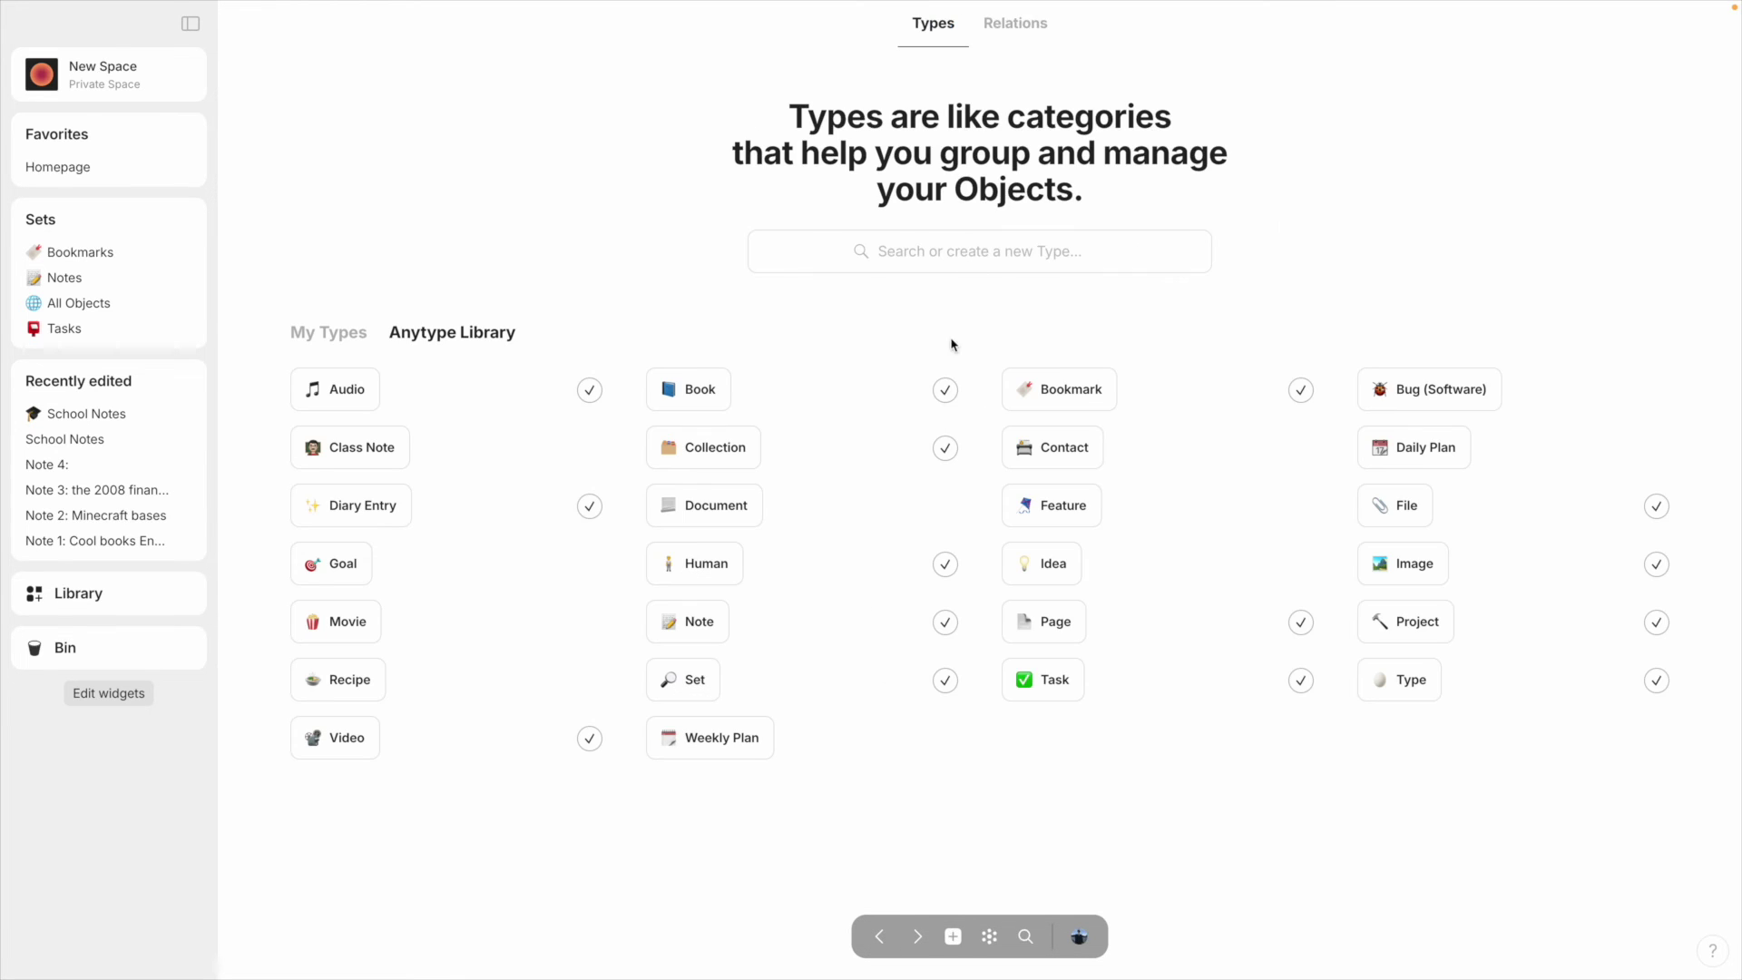
Scroll through the library relations, then return to the Types list and its search field
click(1005, 27)
scroll(922, 171, down, 8)
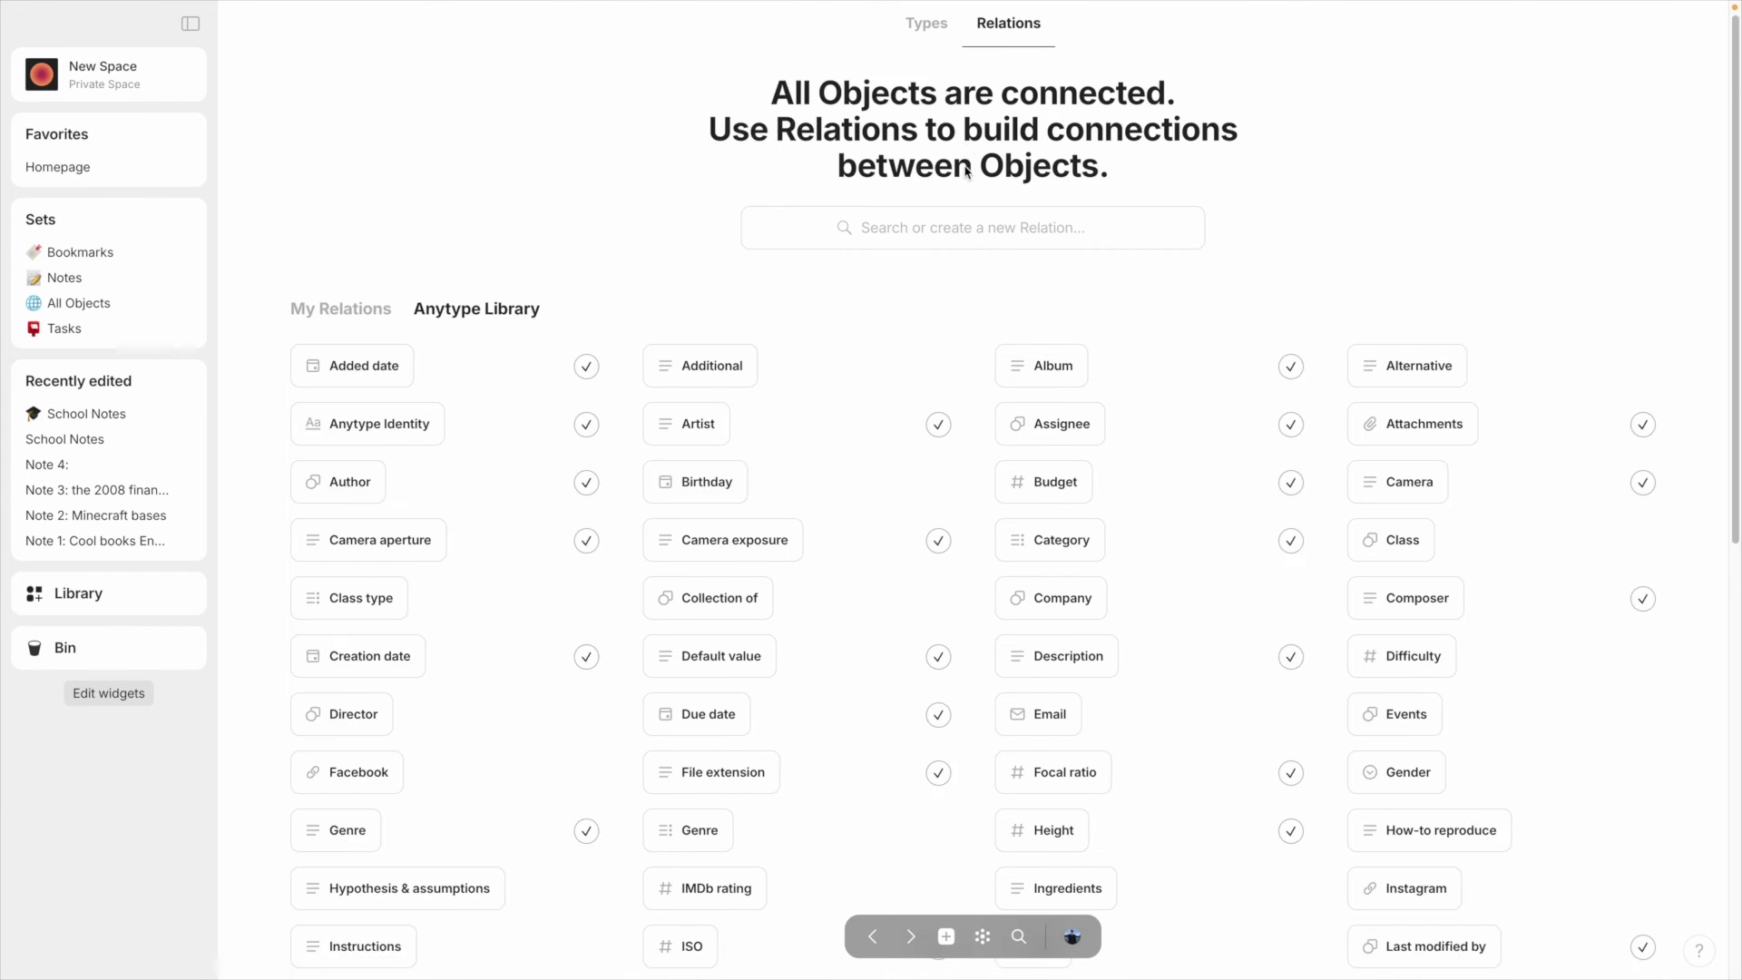
scroll(922, 171, down, 2)
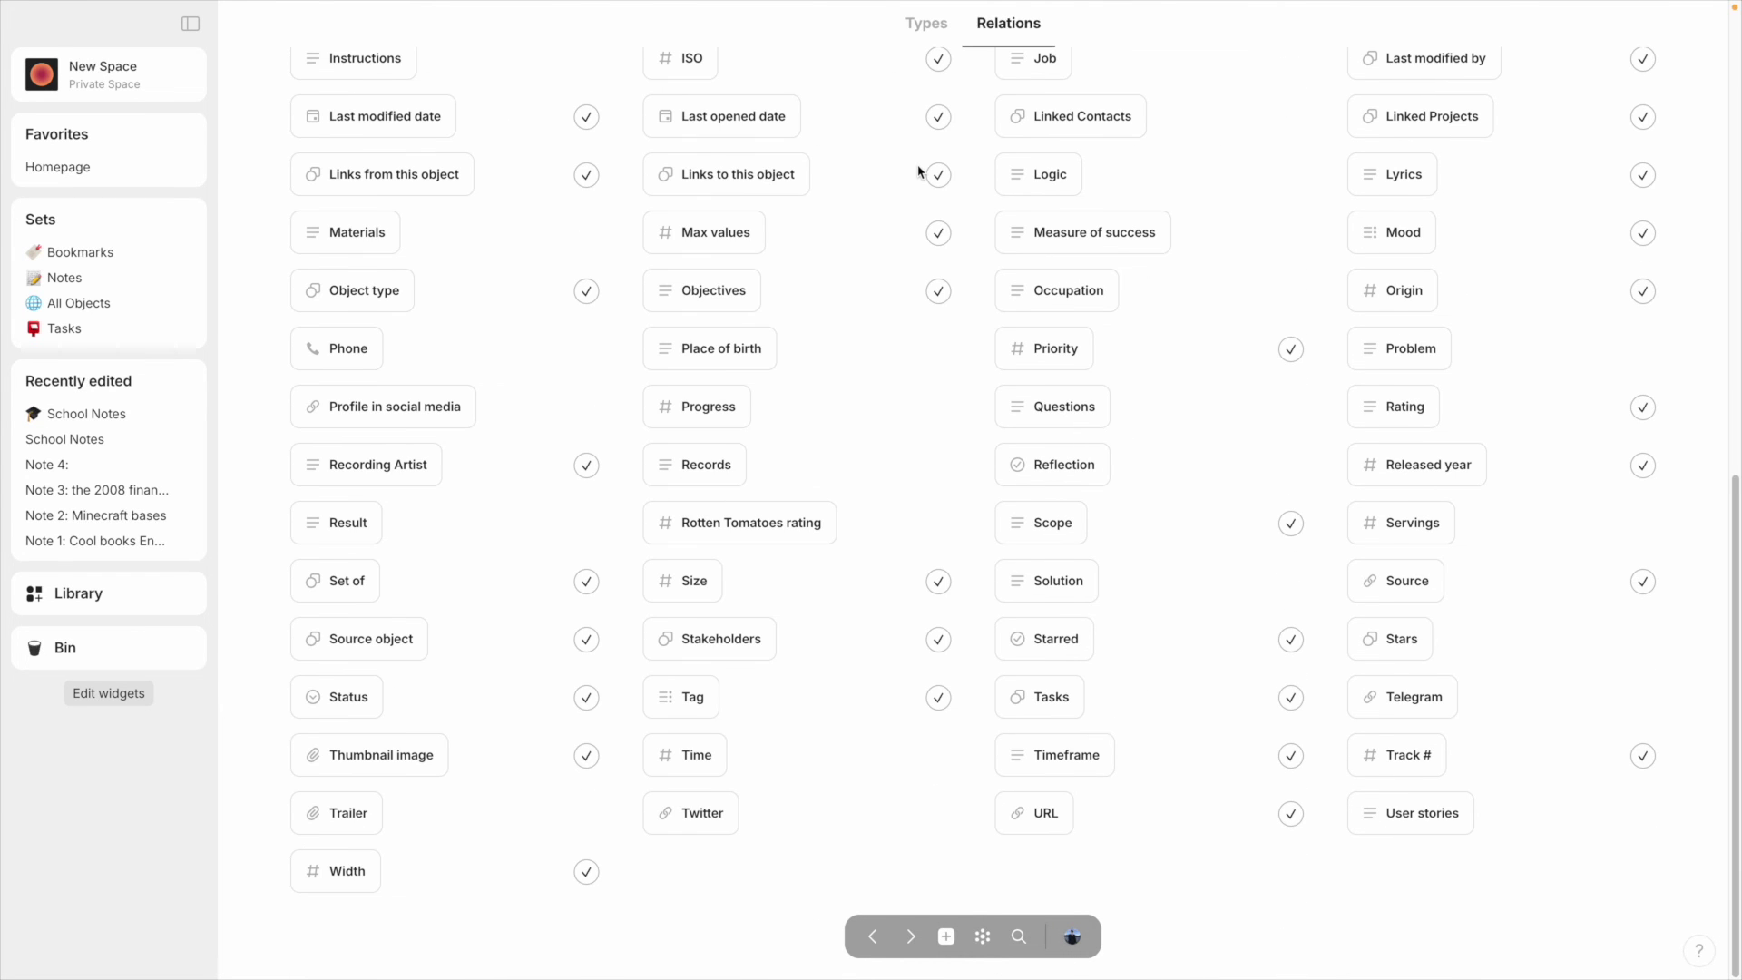
click(926, 34)
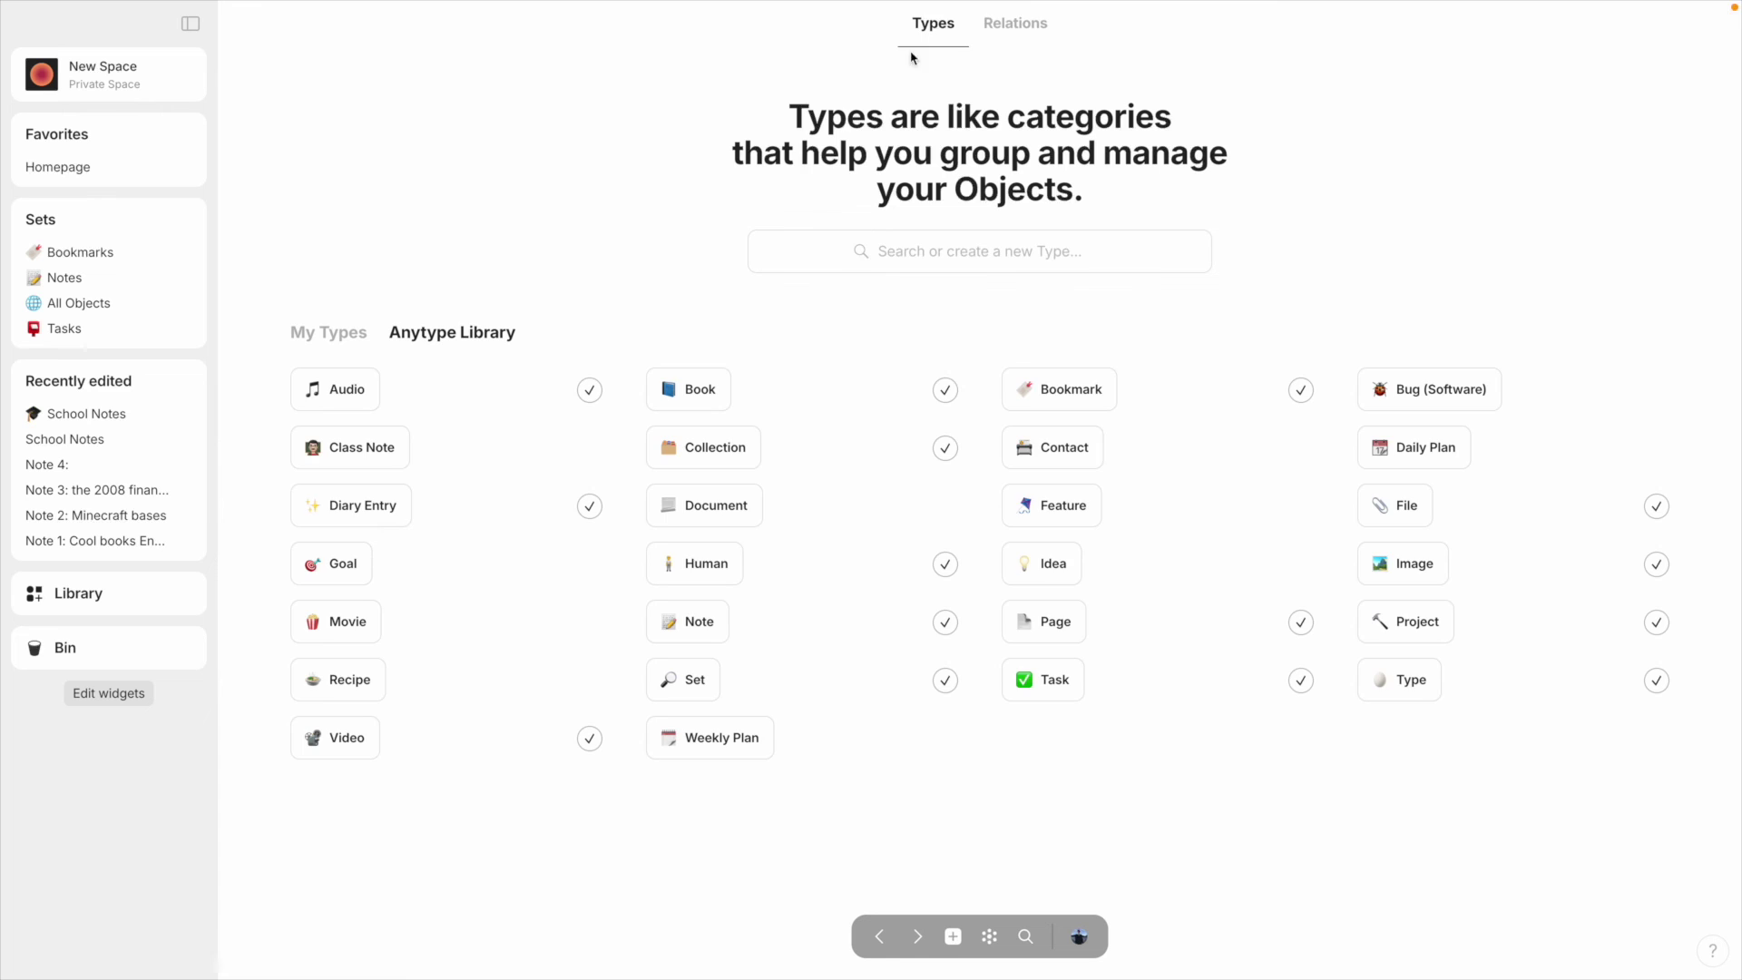
click(947, 270)
Create a 'Lego Set' type and add a Piece Count number relation
text(Lego Set)
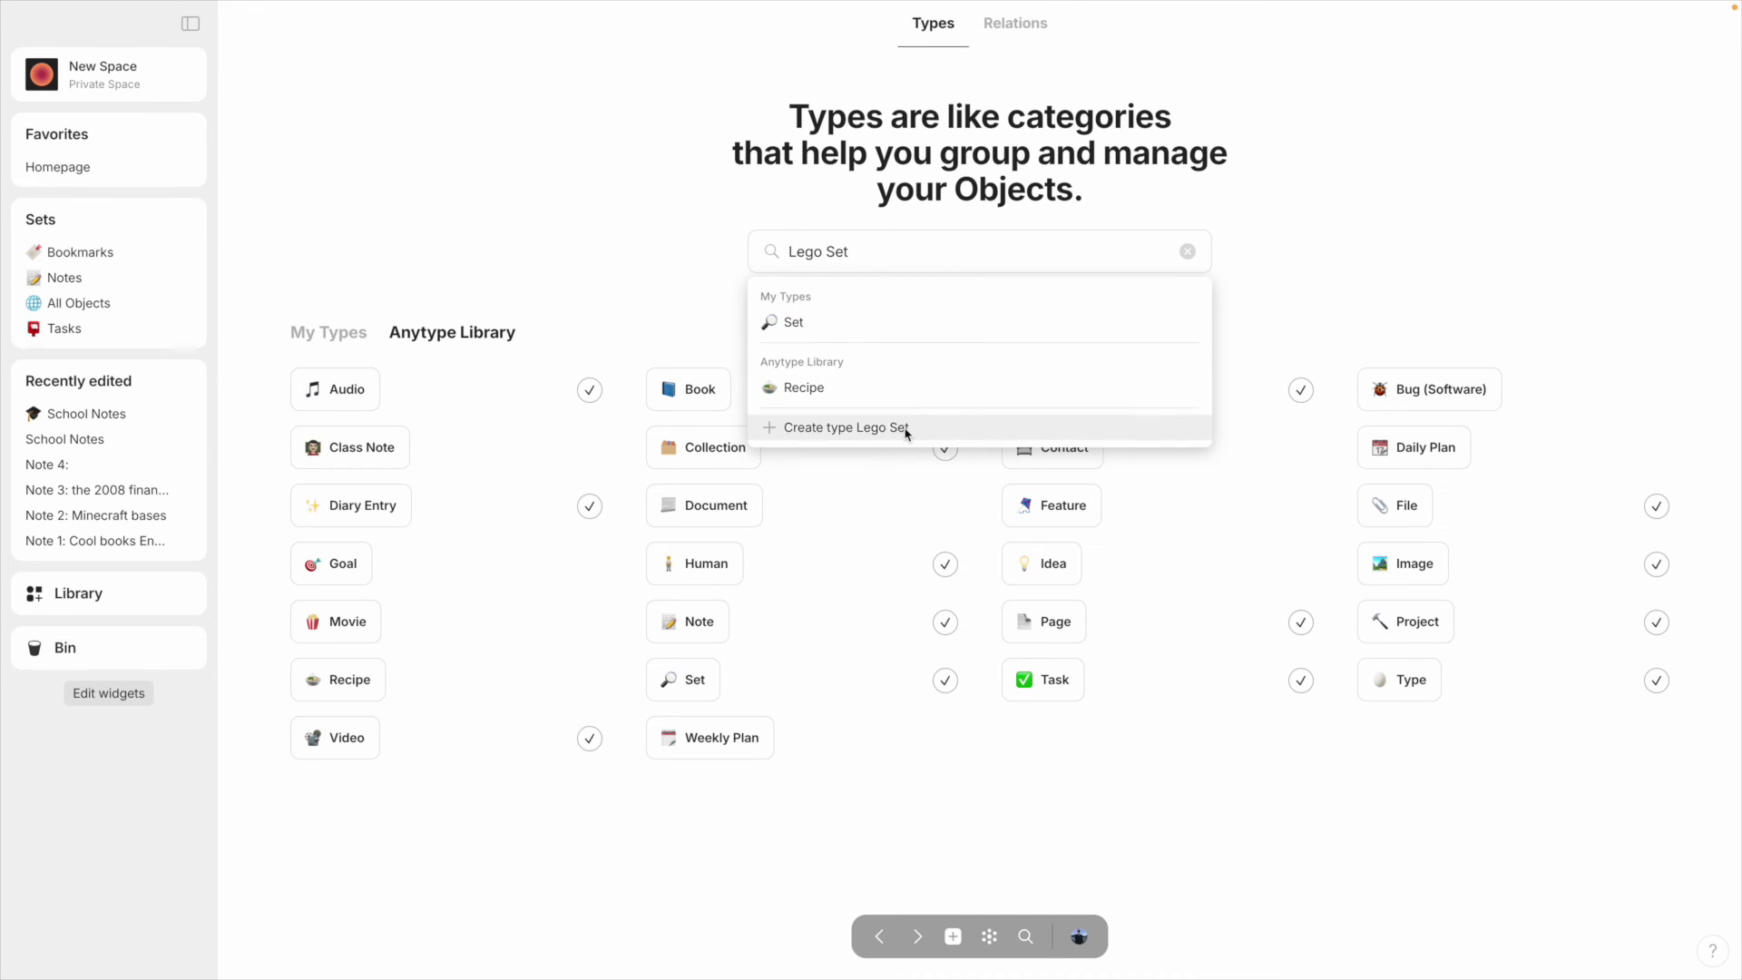
click(904, 430)
click(726, 596)
text(Piece Count)
click(789, 667)
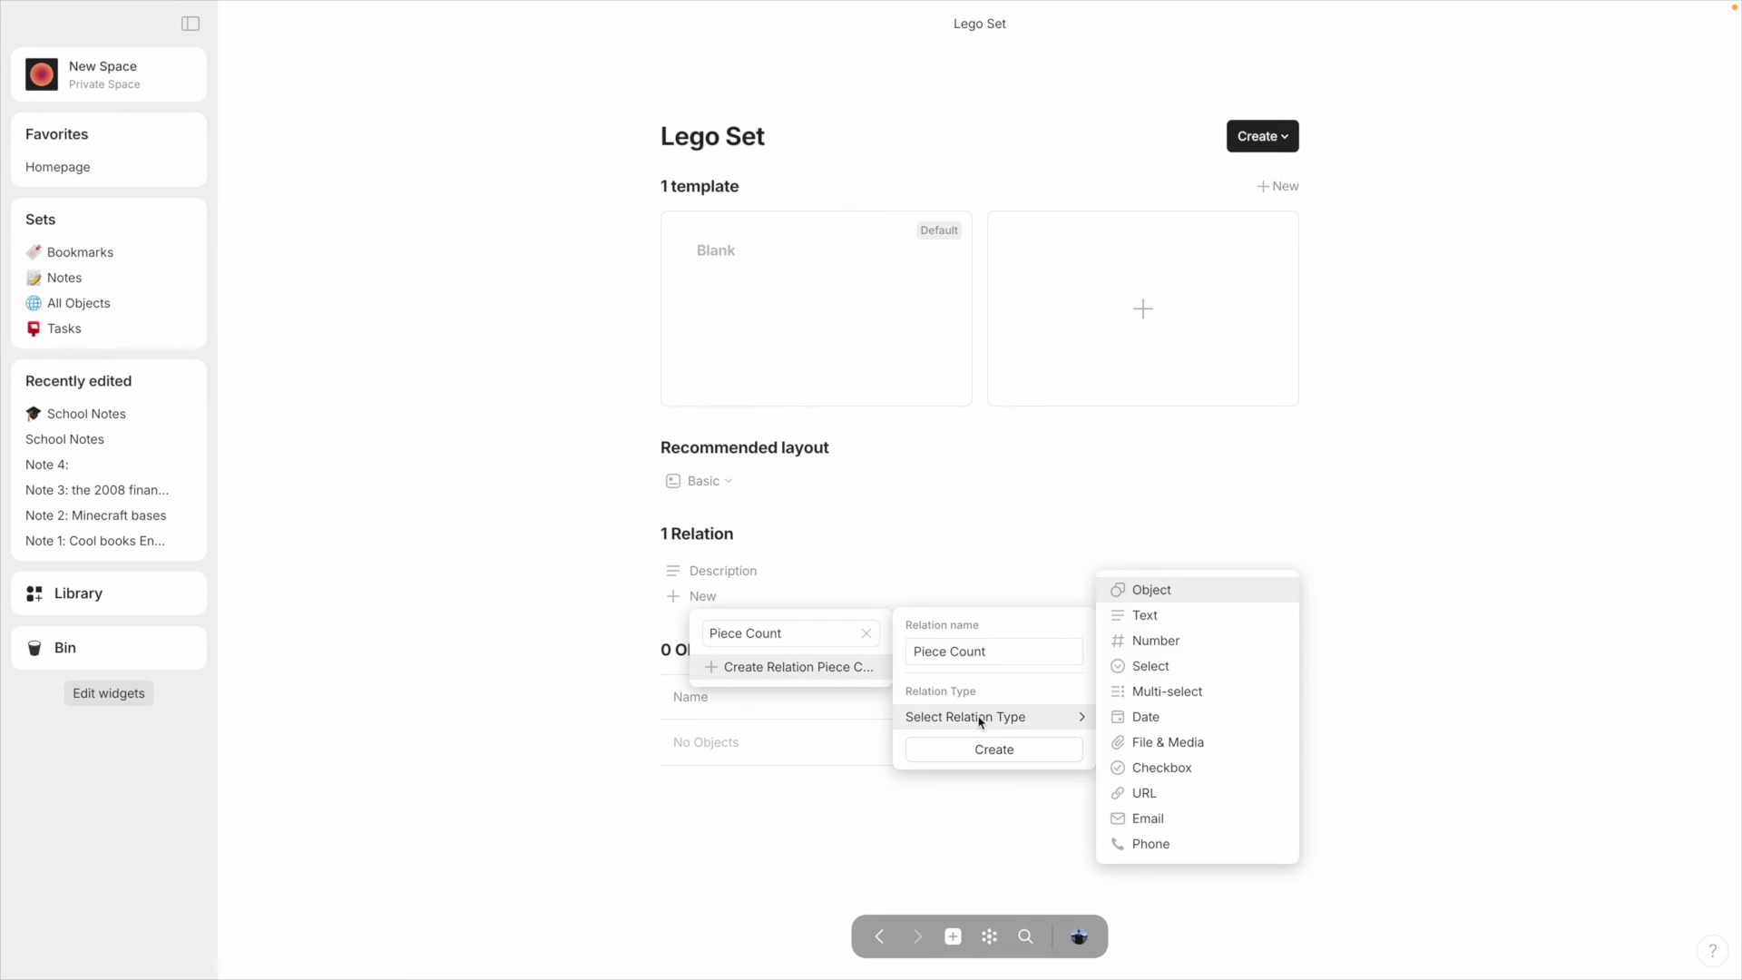
click(1155, 641)
click(926, 749)
Add a Theme text relation and a Year number relation, then add a new template
text(Theme)
click(778, 690)
click(1145, 638)
click(995, 774)
text(Year)
click(784, 784)
click(1155, 684)
click(971, 862)
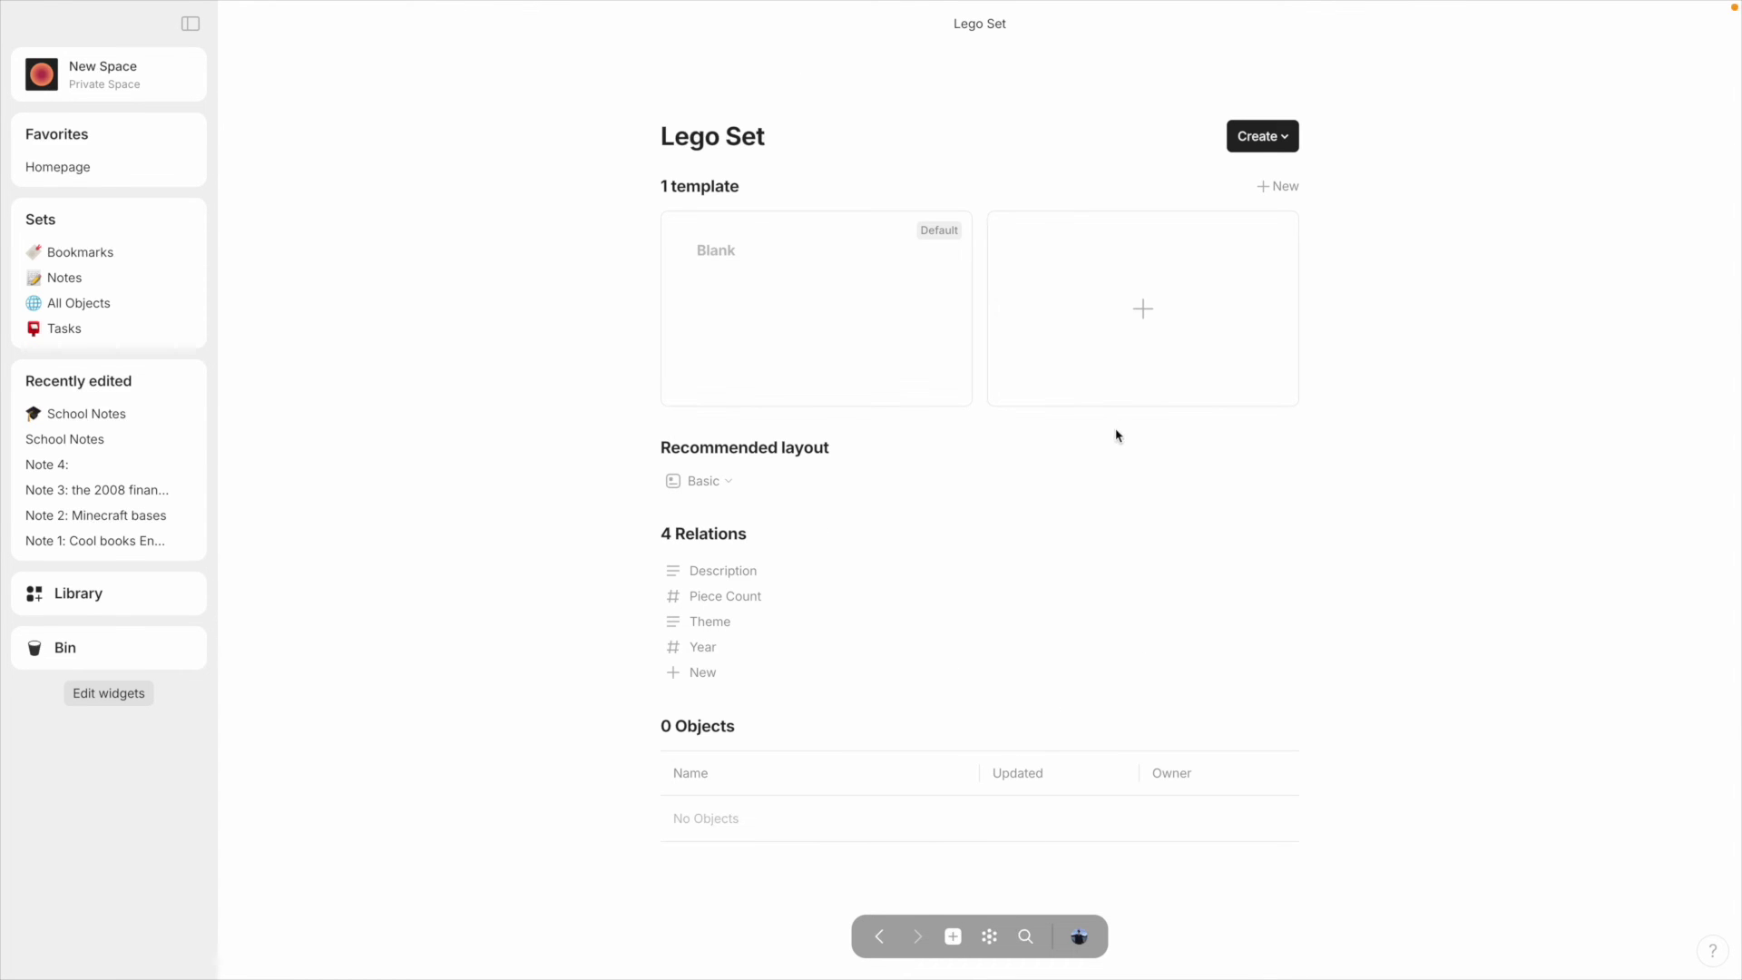
click(1134, 319)
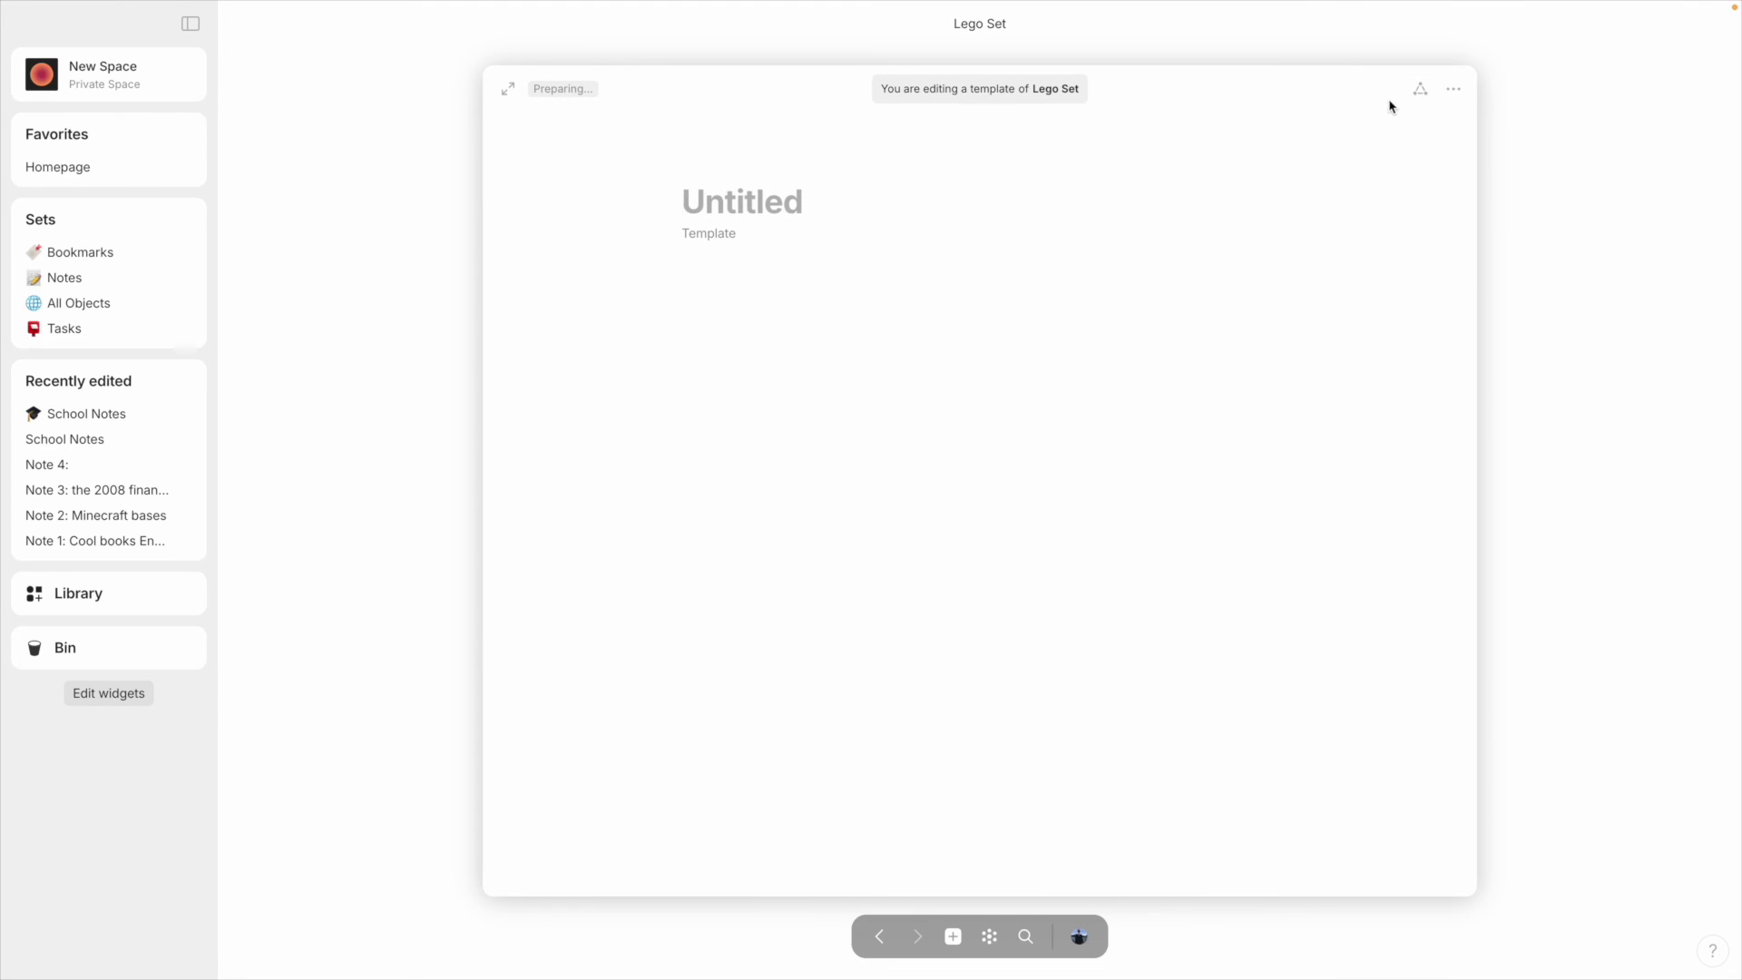
Feature Piece Count, Theme and Year under the template title
click(1420, 89)
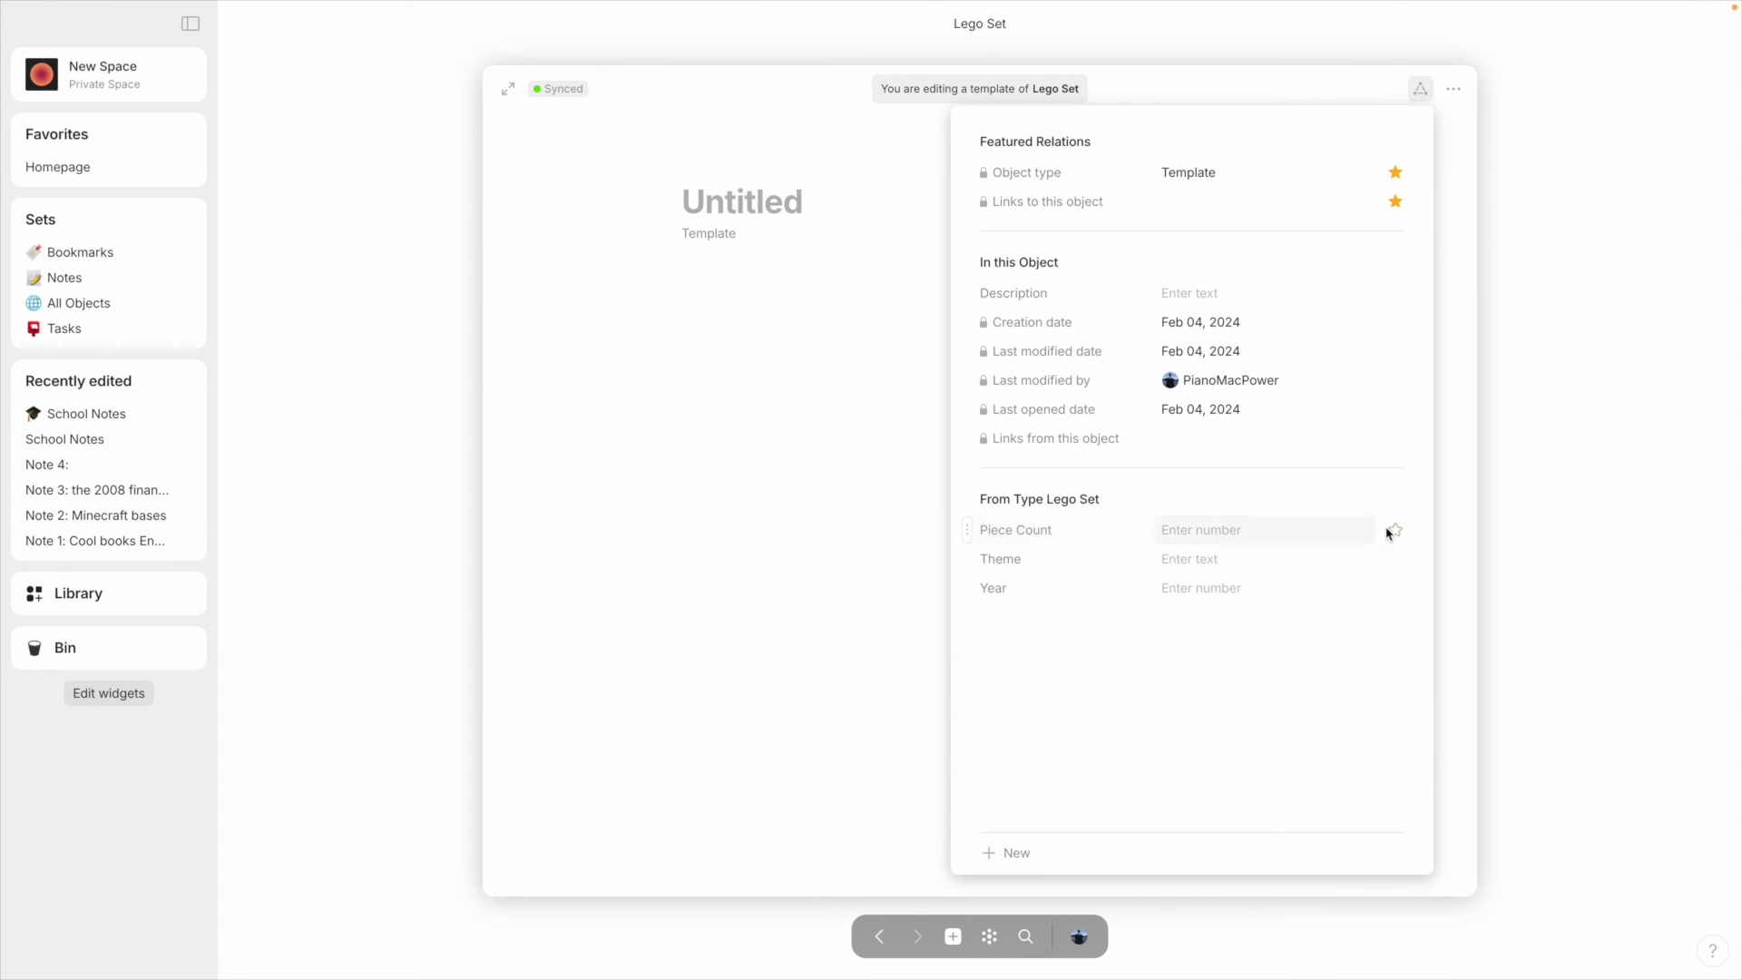
click(1396, 531)
click(1396, 559)
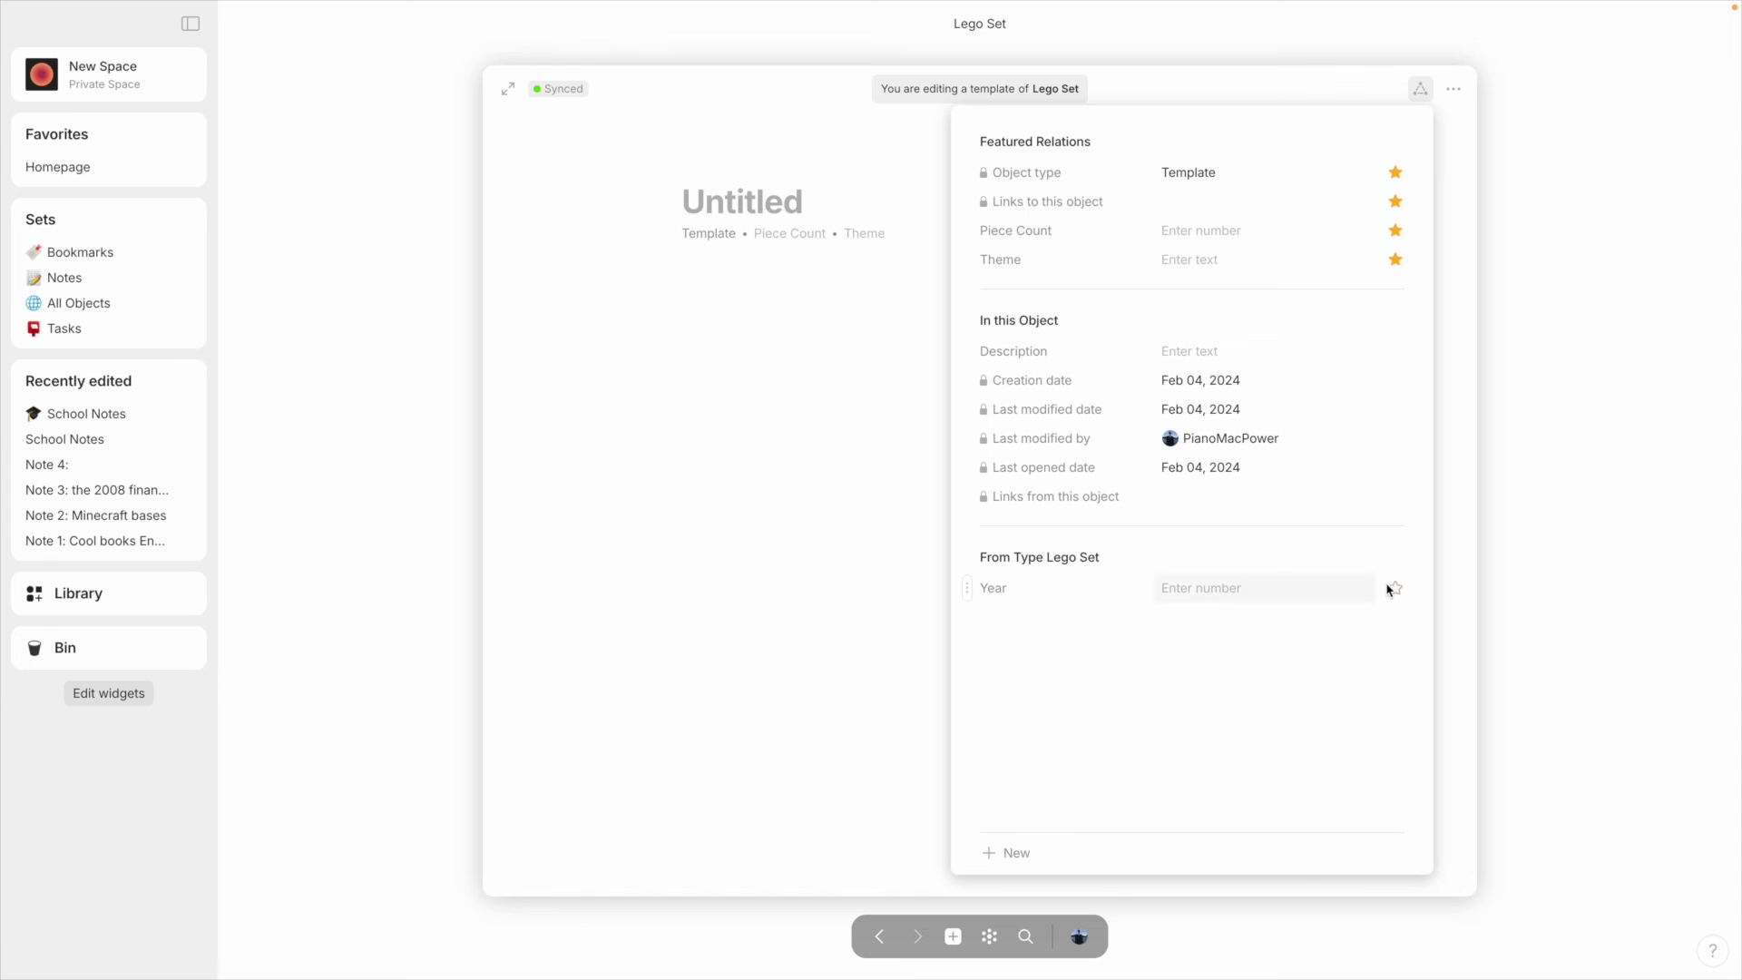
click(1396, 590)
click(876, 467)
Add a picture block and a Piece Count field to the template body
click(758, 348)
text(/image)
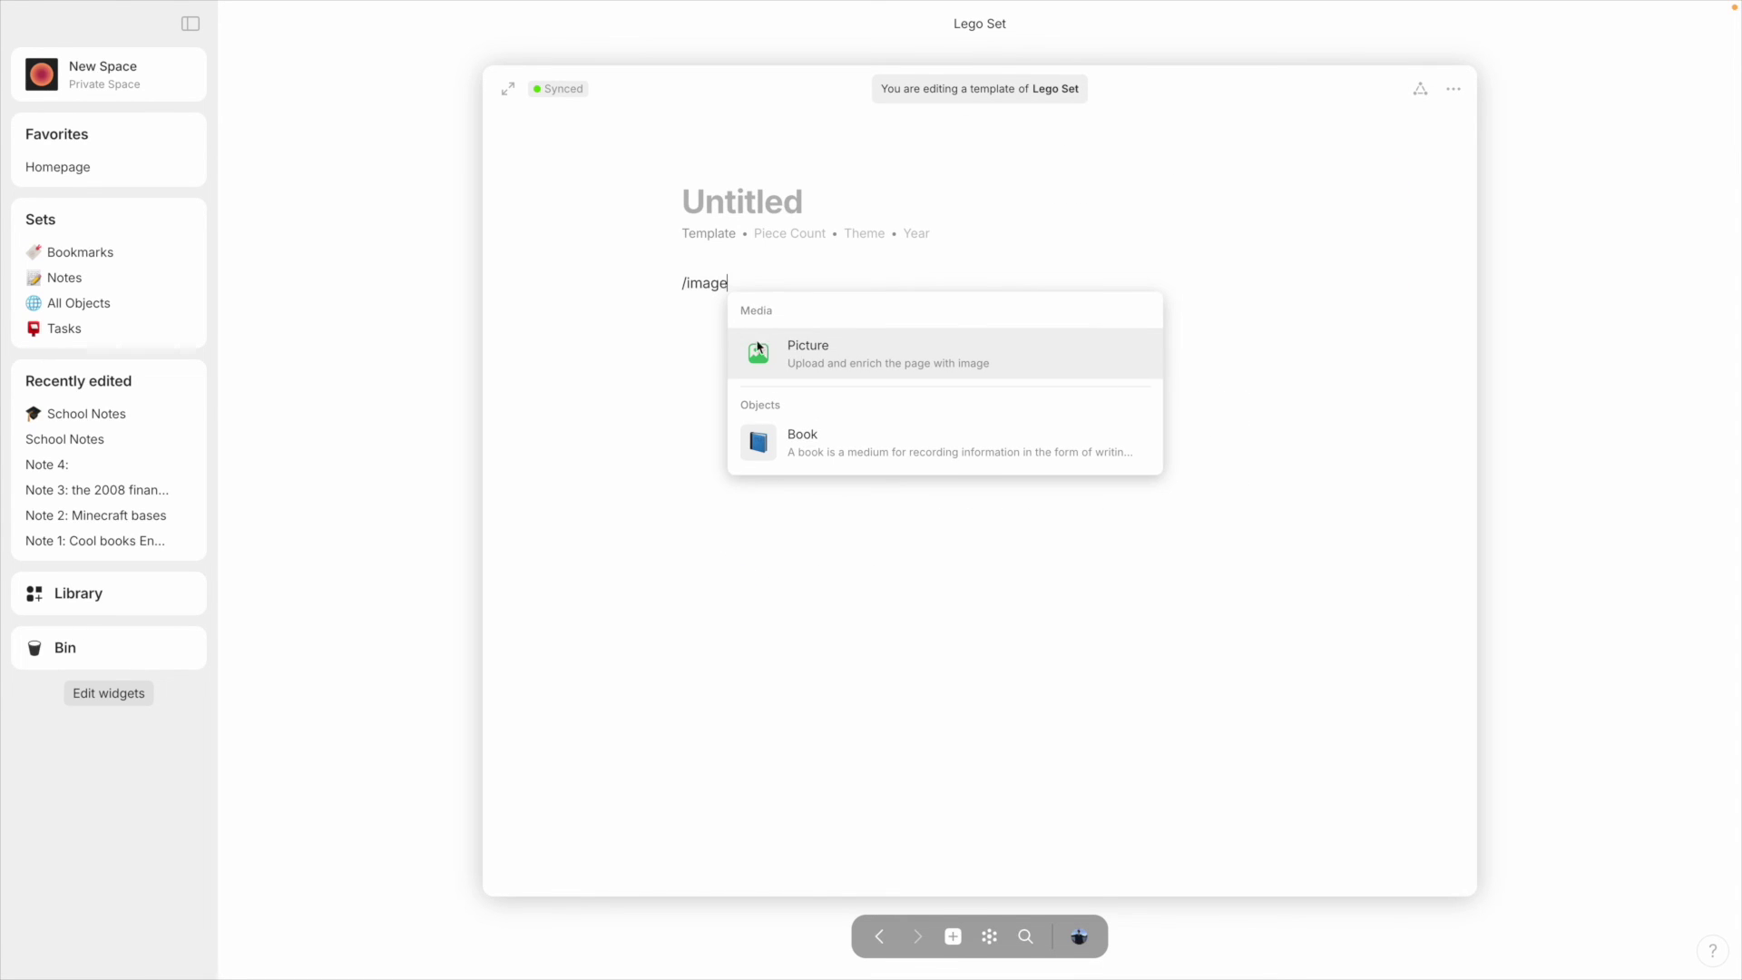
click(863, 371)
text(/piece)
key(Return)
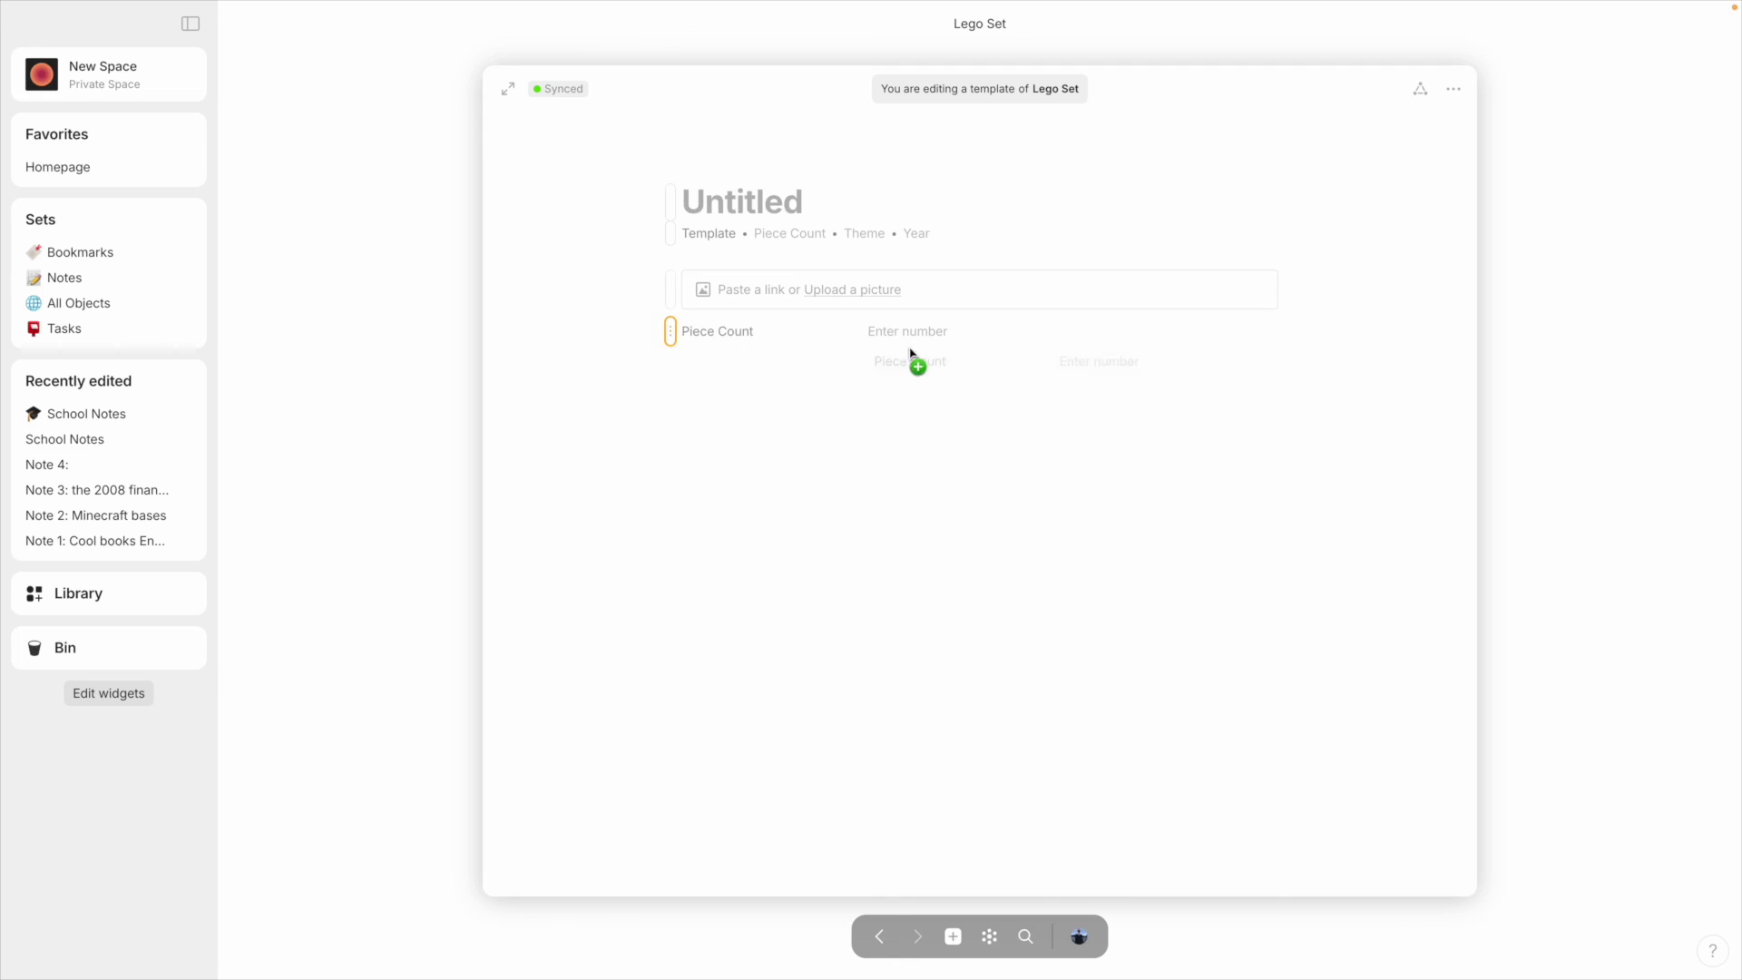
Insert Theme and Year fields and arrange them under Piece Count beside the picture
text(/theme)
click(819, 404)
drag(703, 343, 1189, 326)
click(964, 397)
text(/year)
key(Return)
drag(764, 388, 1135, 337)
key(Escape)
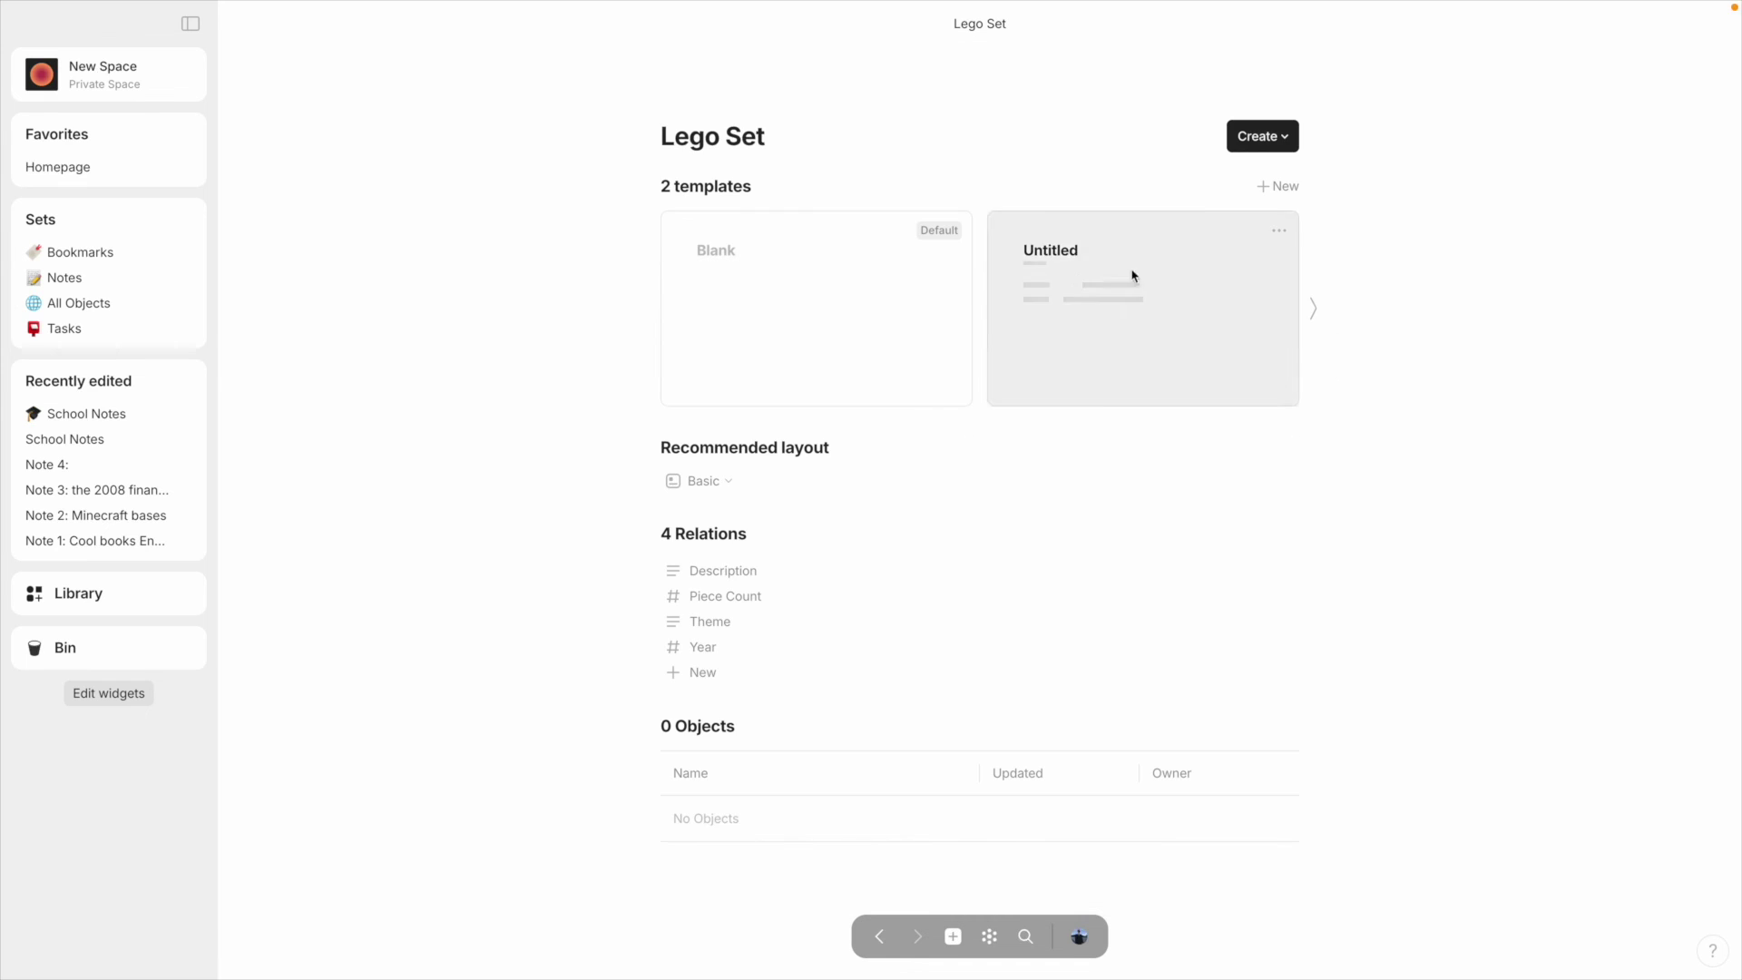
Create a new Lego Set object titled 'Lego Indiana Jones Temple of the Golden Idol'
click(1278, 148)
click(1237, 178)
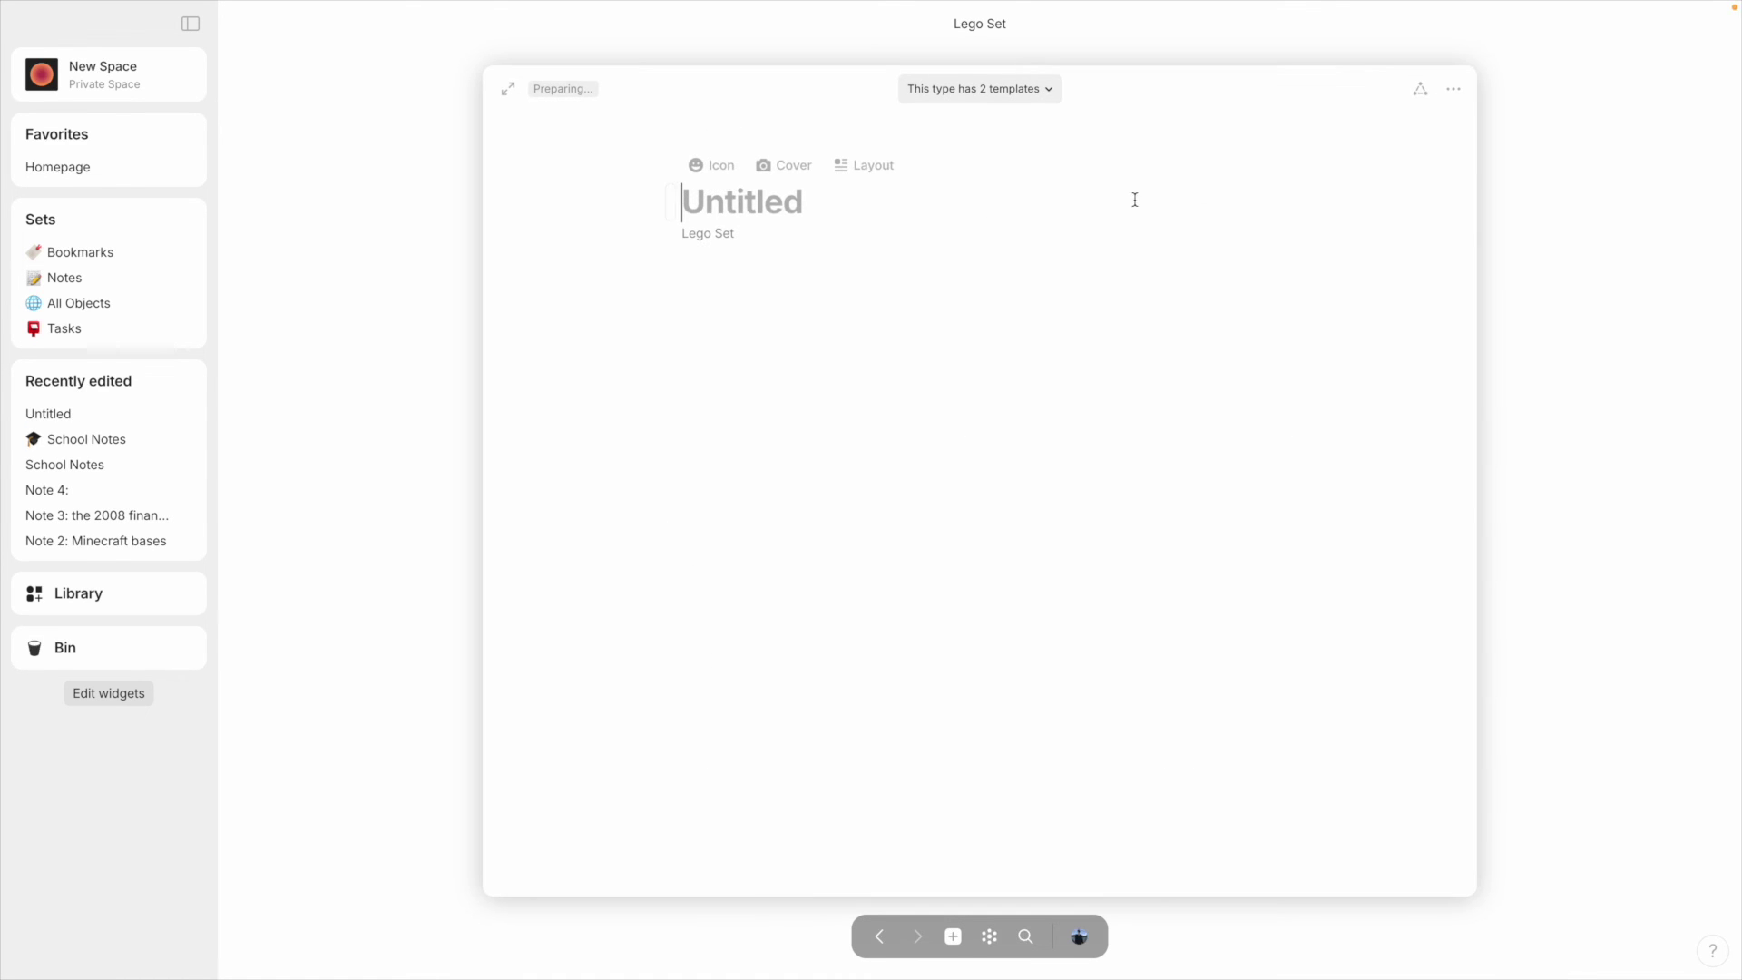
text(Lego Indiana Jones Temple of the Golden Idol)
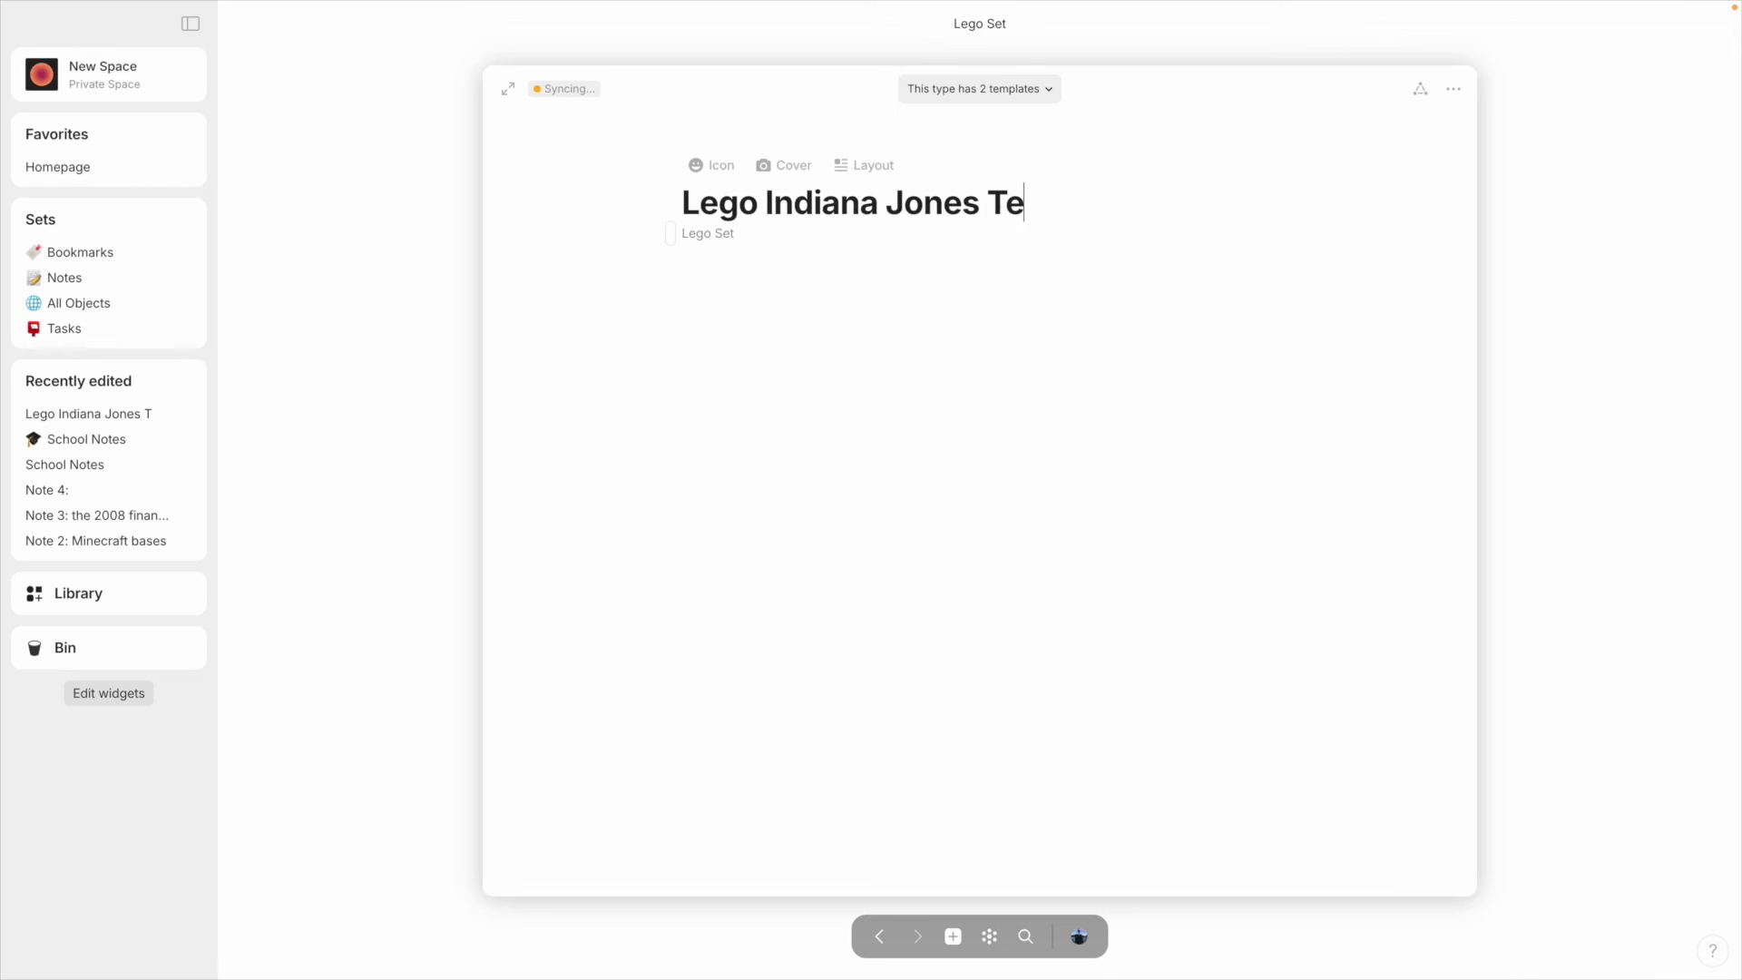
Apply the picture-and-fields template and set Theme to 'Indiana Jones'
click(1031, 97)
click(964, 263)
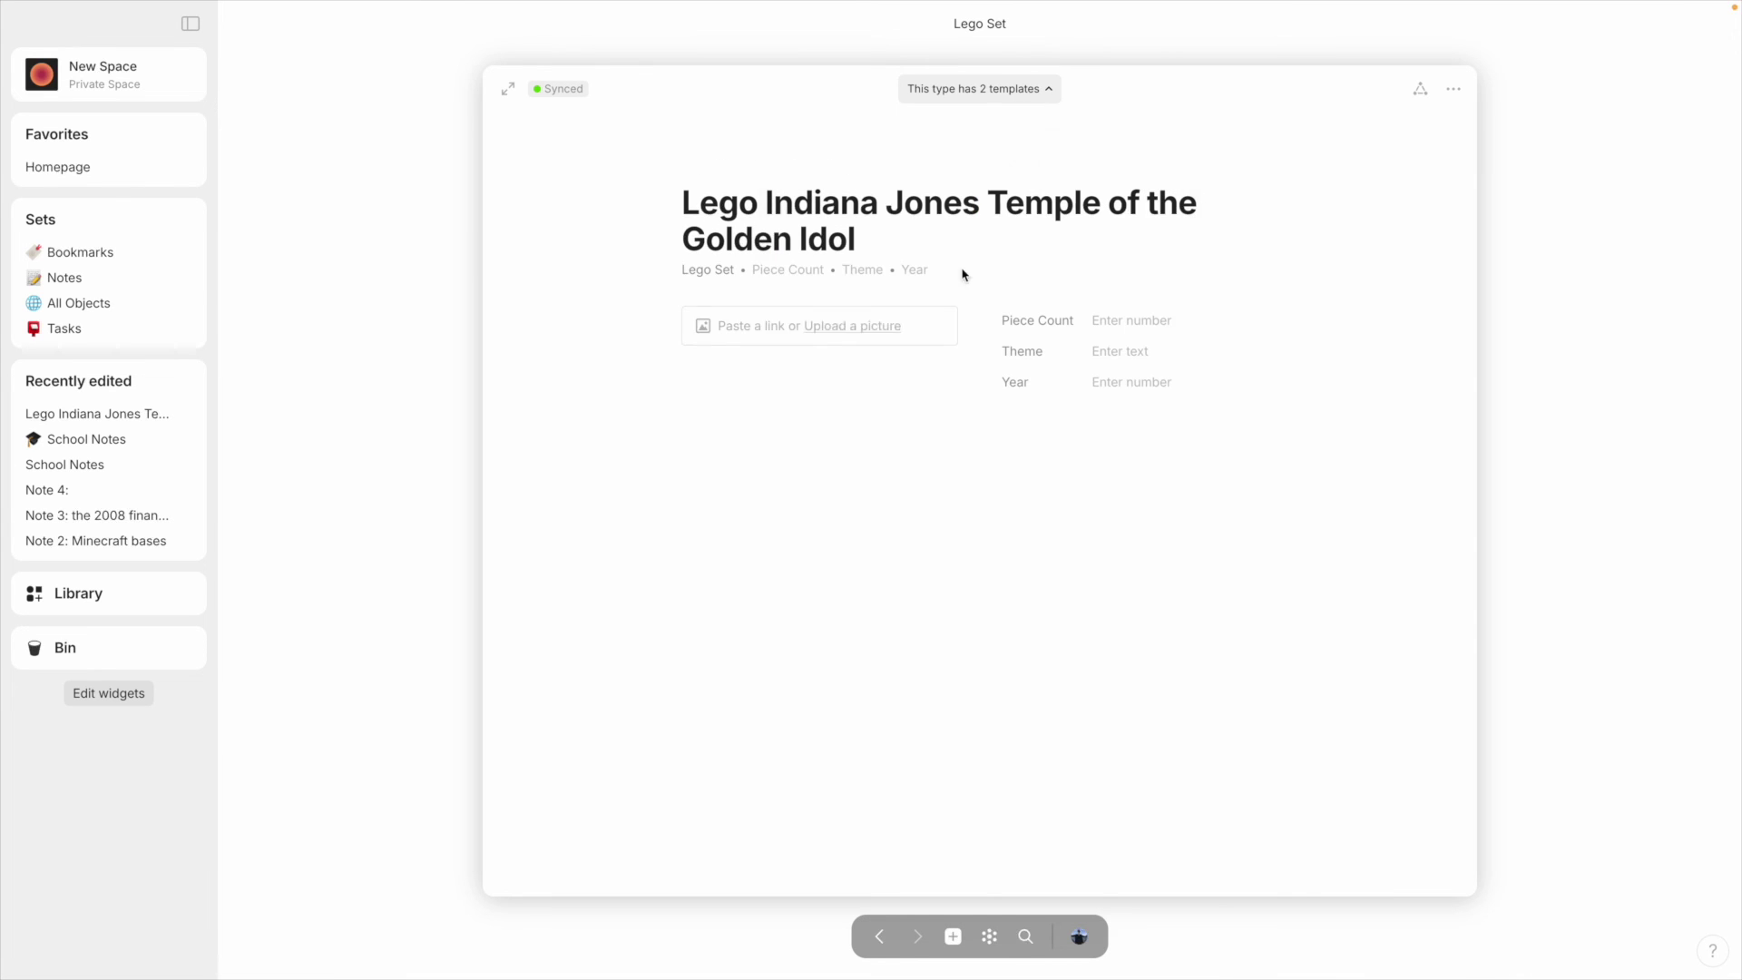
click(1127, 353)
text(Indiana Jones)
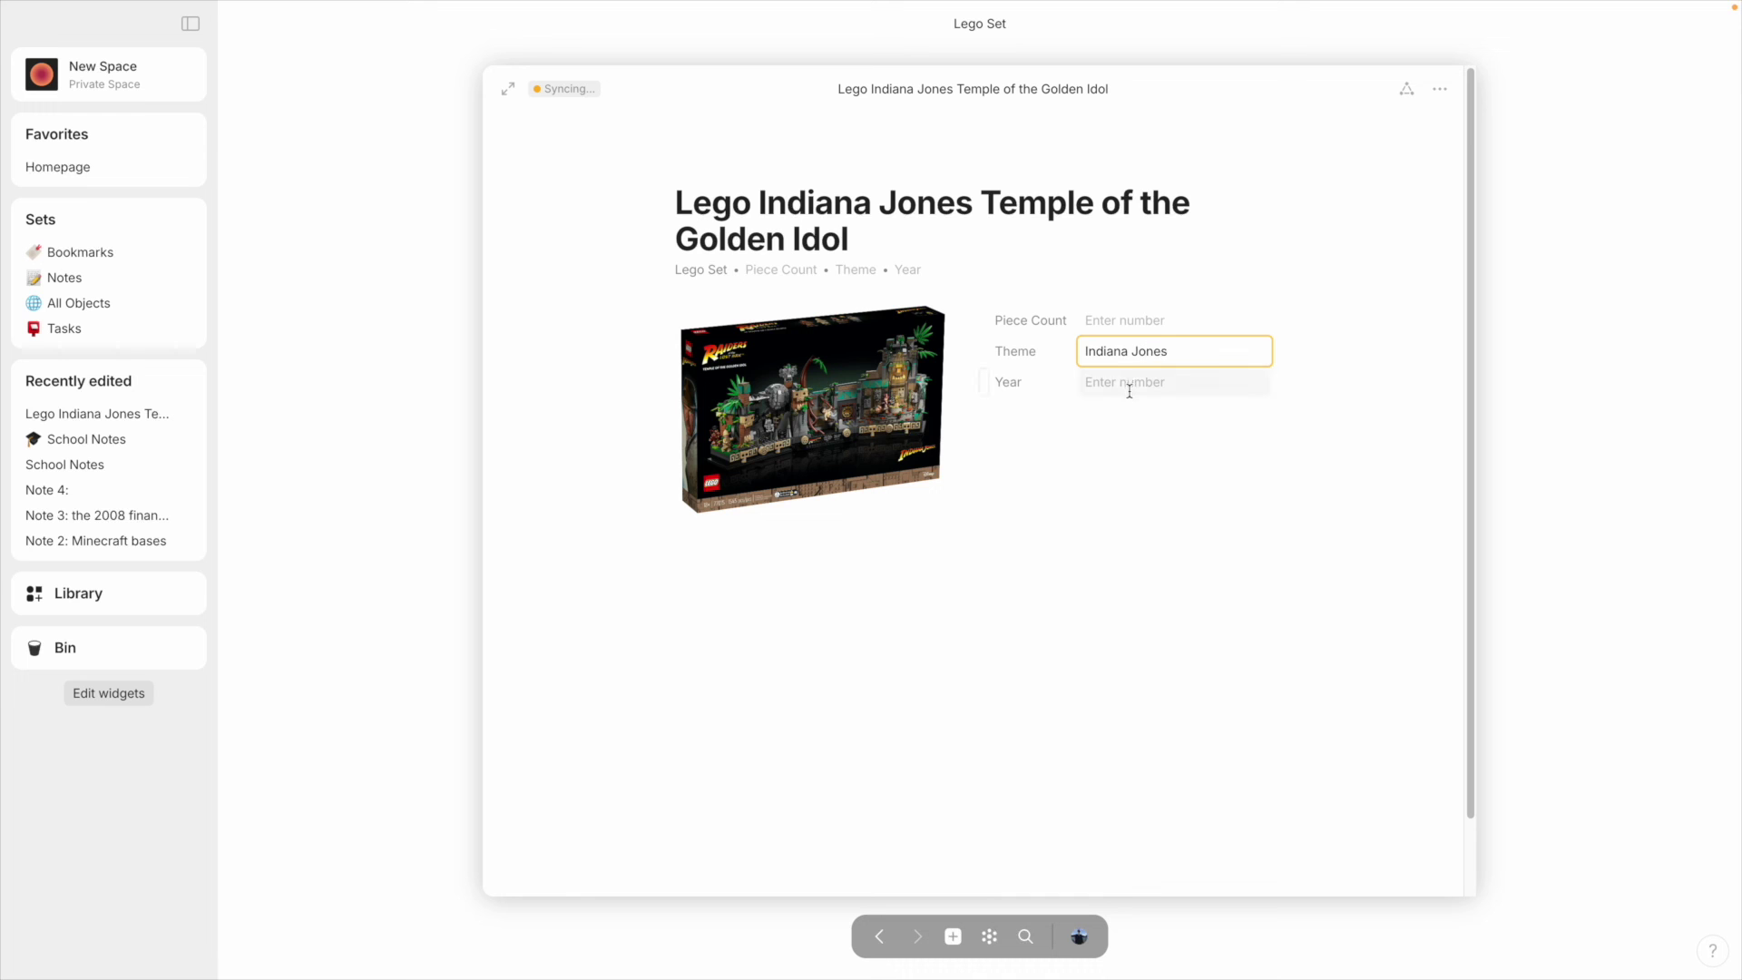